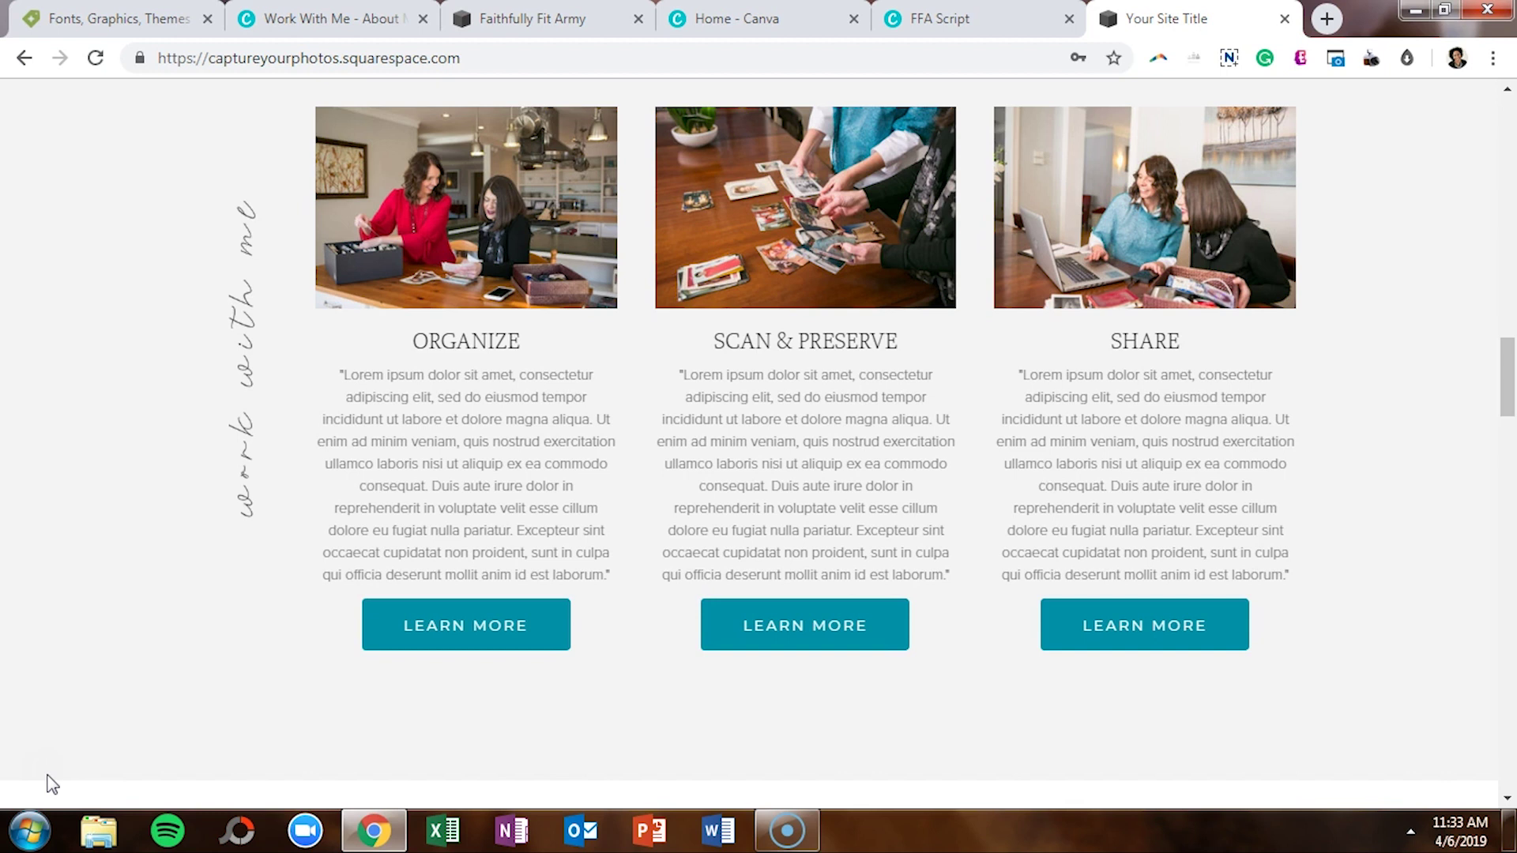
Step: Open Creative Market's free goods of the week page and look through the free fonts and graphics
click(118, 18)
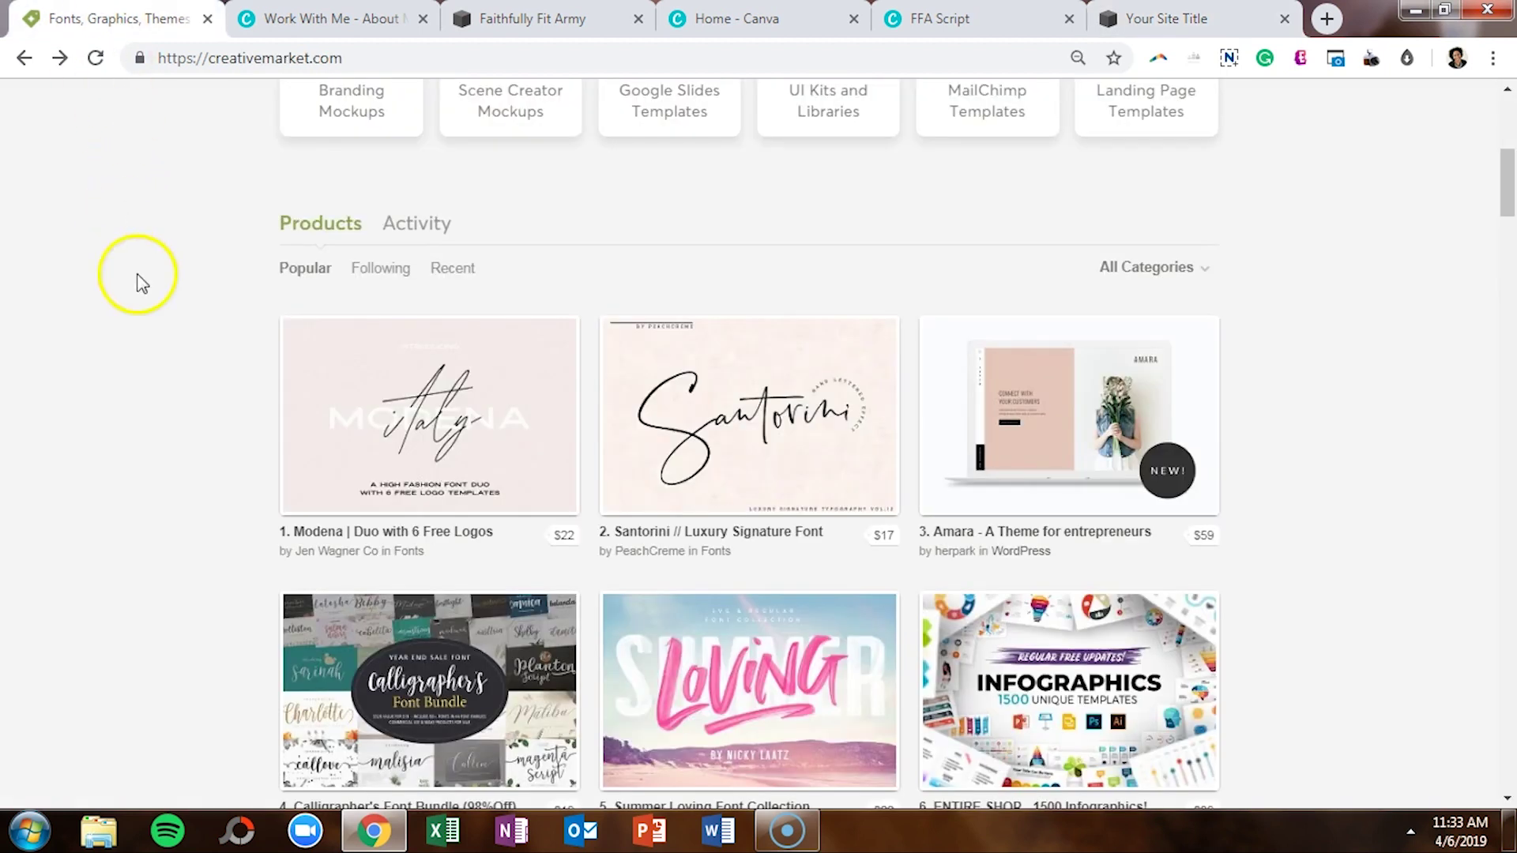
scroll(142, 283, up, 6)
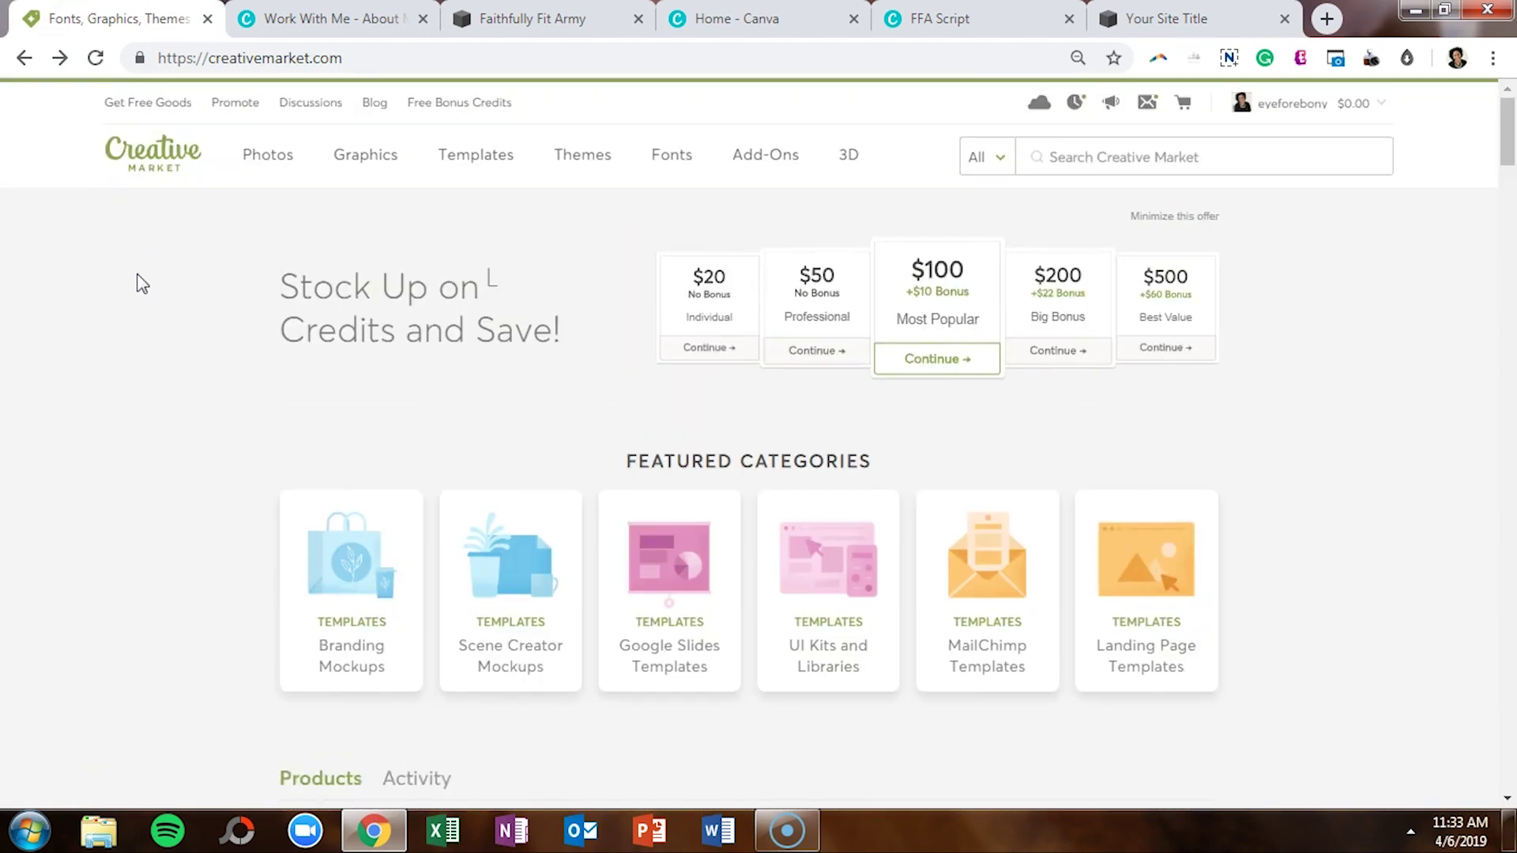
click(156, 111)
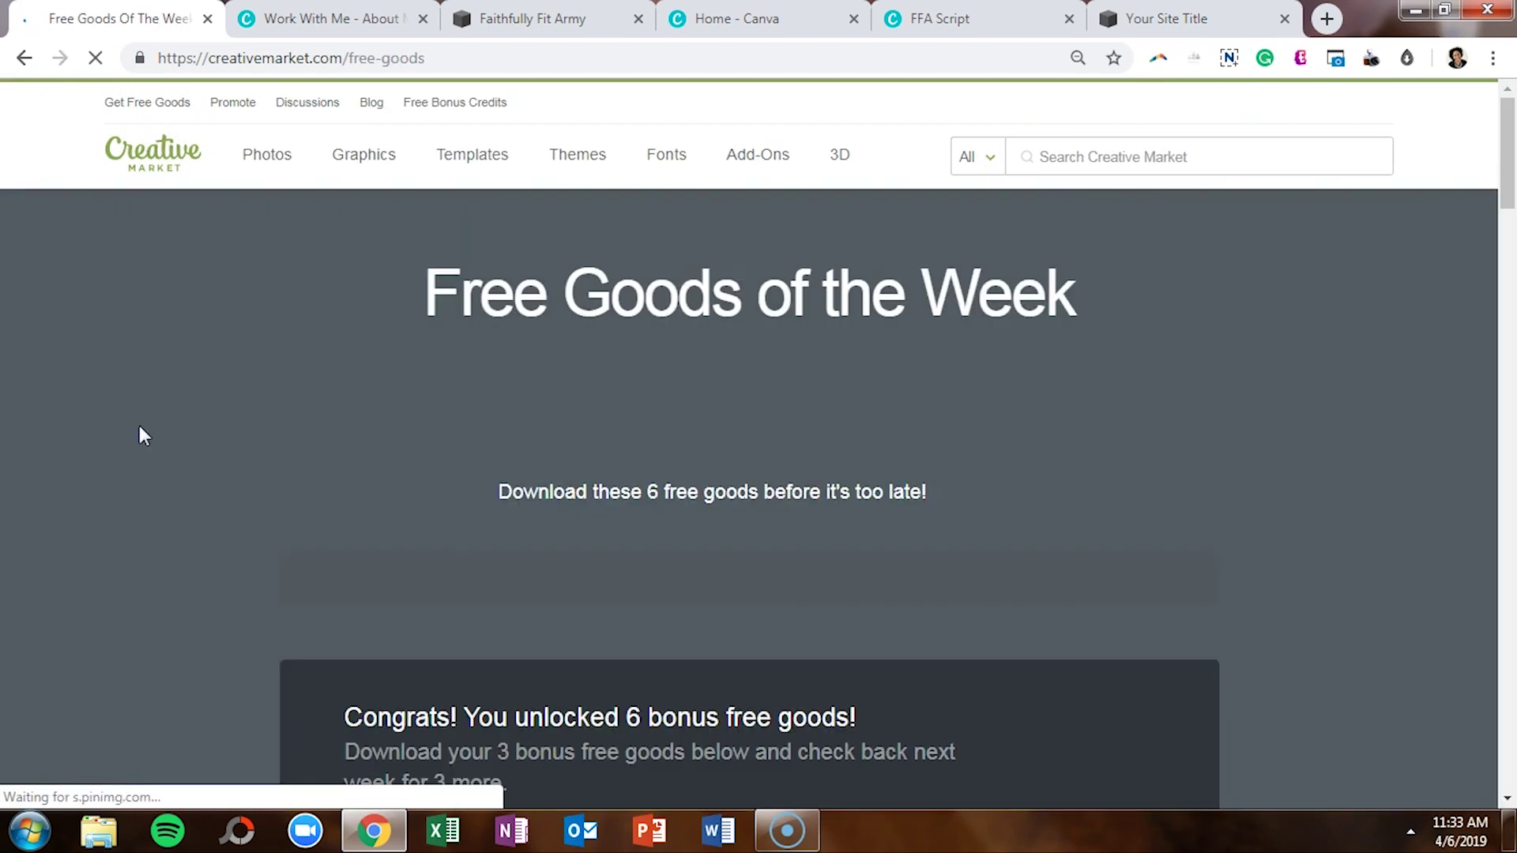
scroll(139, 436, down, 3)
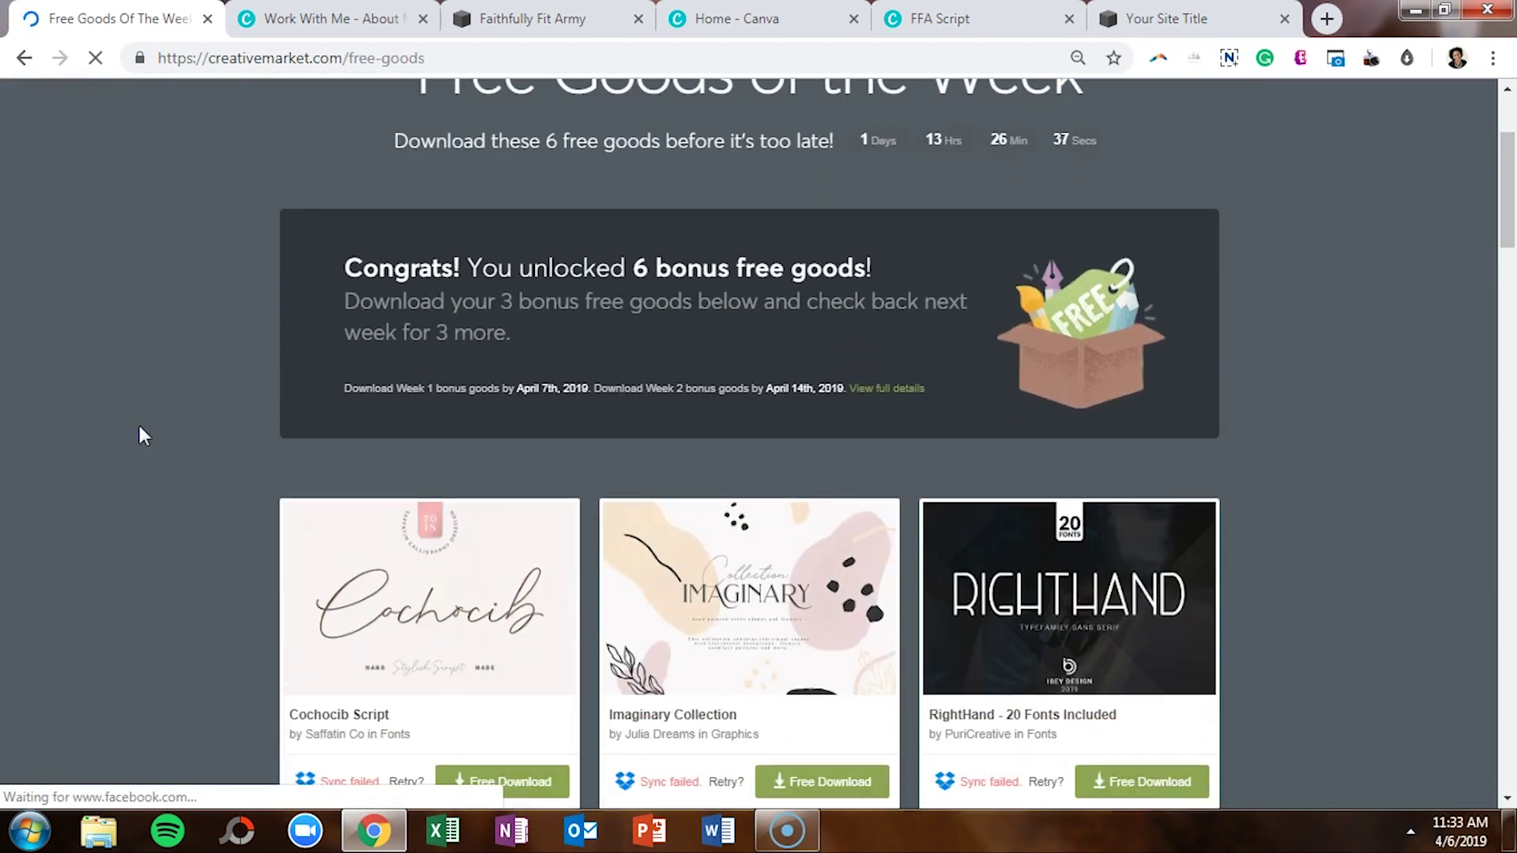
scroll(139, 436, down, 4)
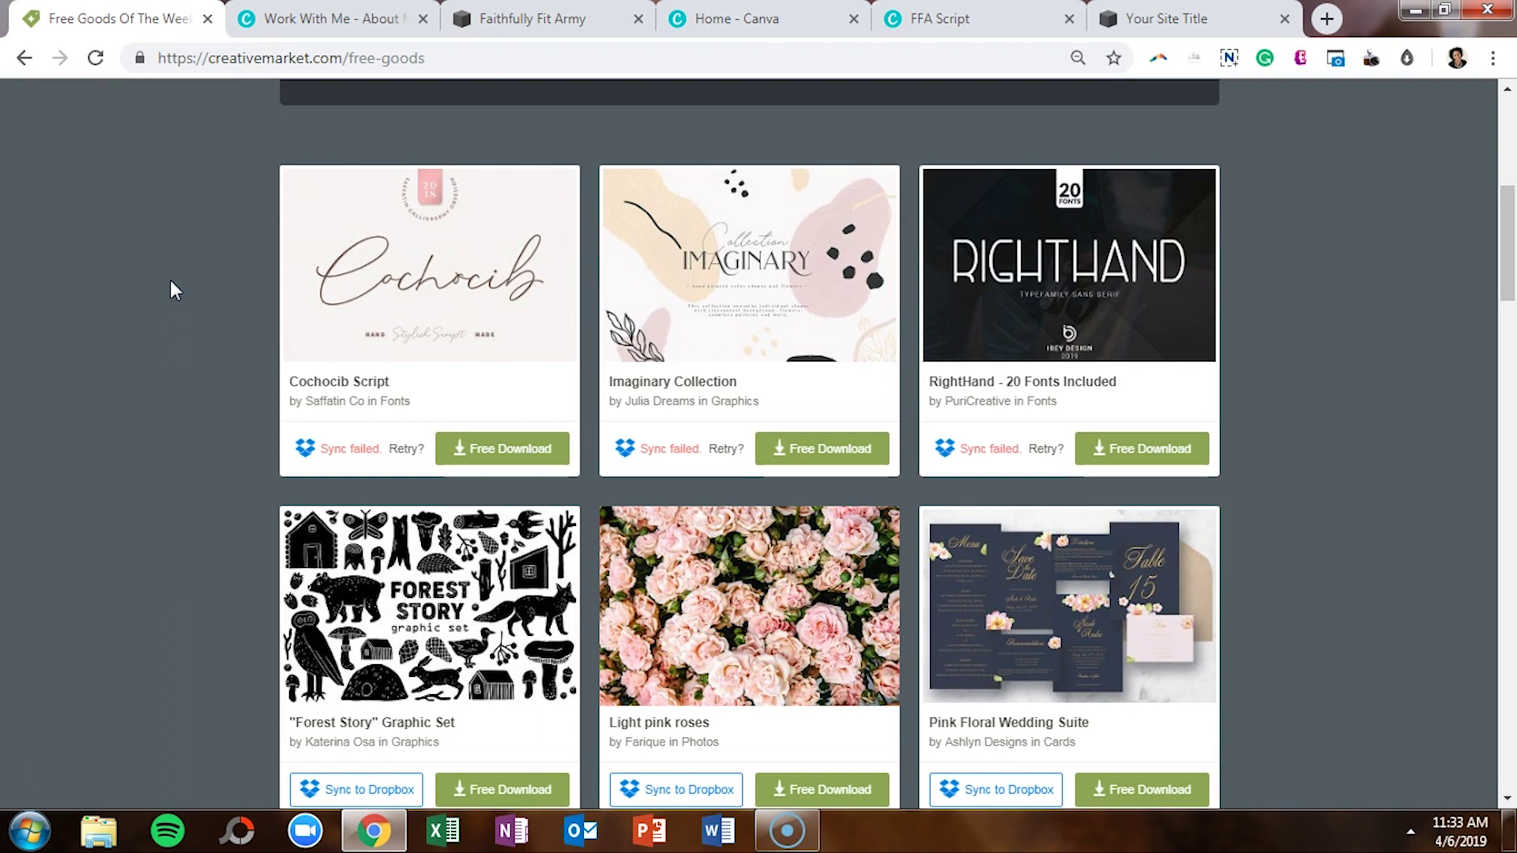
Step: Switch to the Canva home page, create a new Instagram post and add a subheading text to it
click(722, 22)
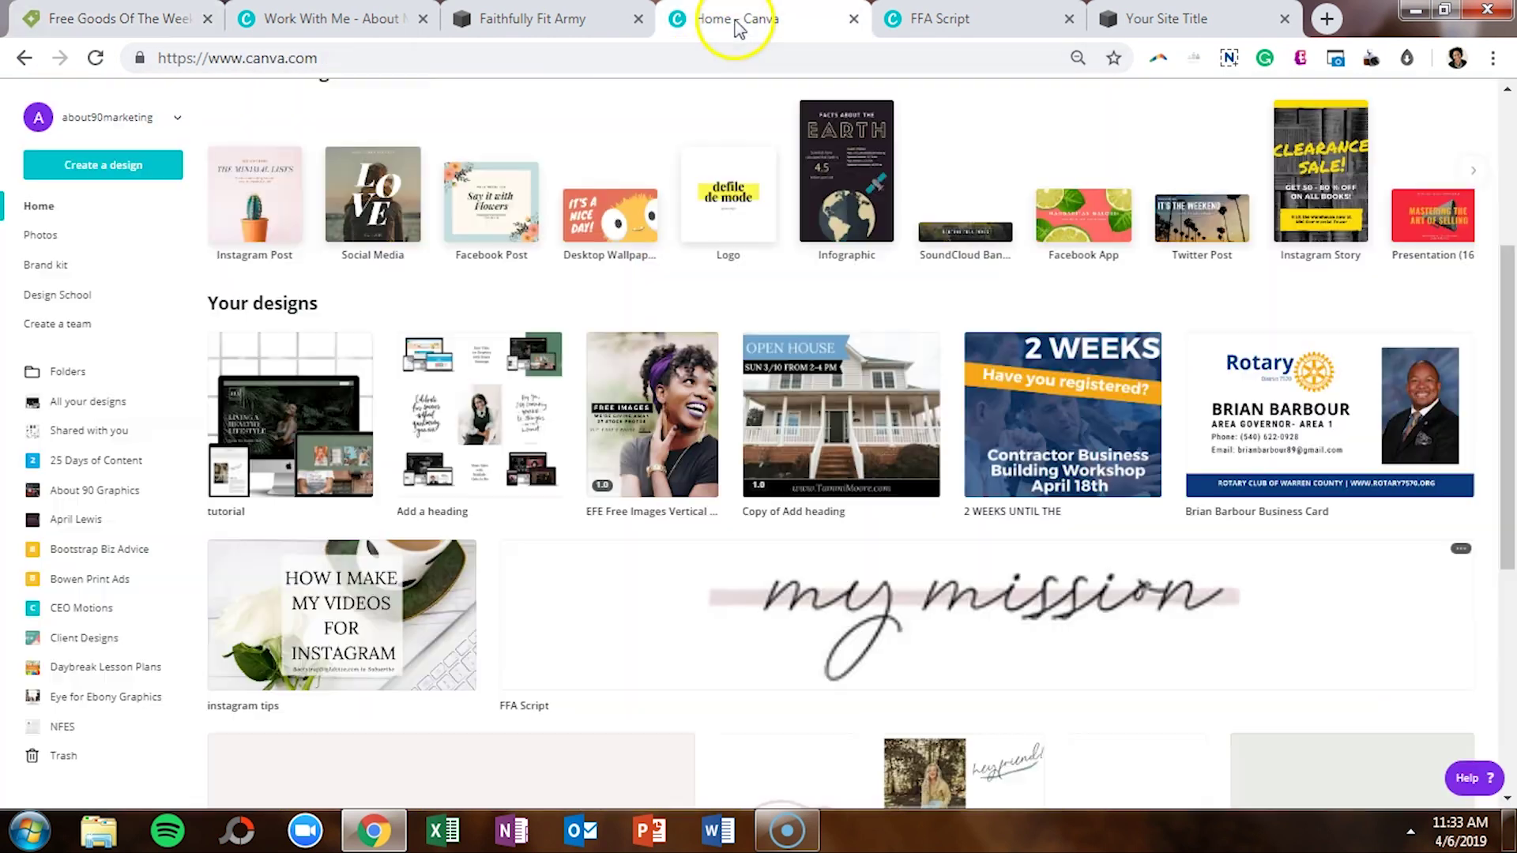
click(344, 198)
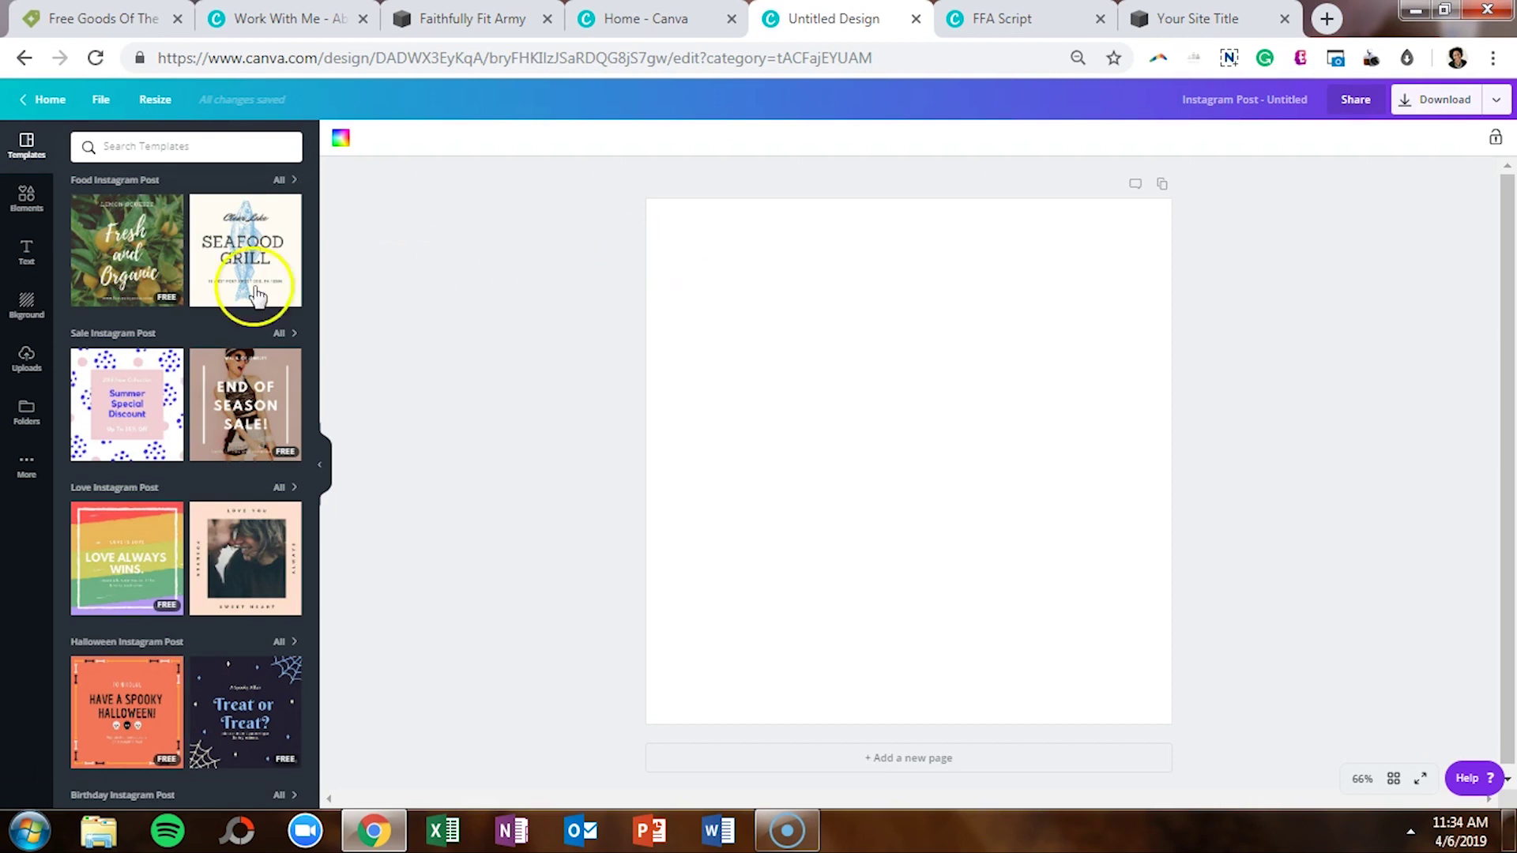
click(28, 253)
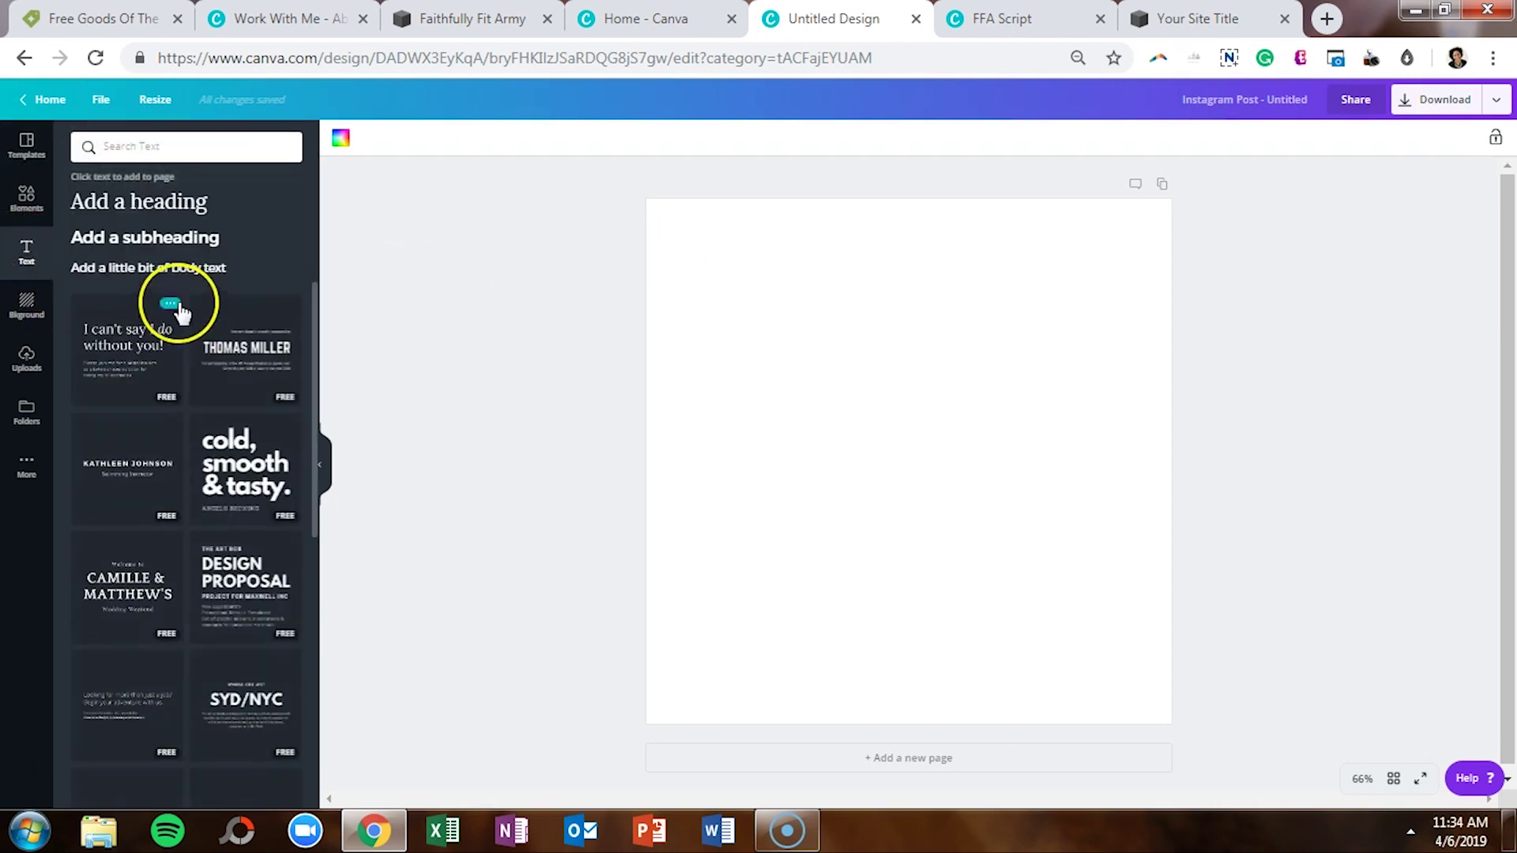
click(180, 245)
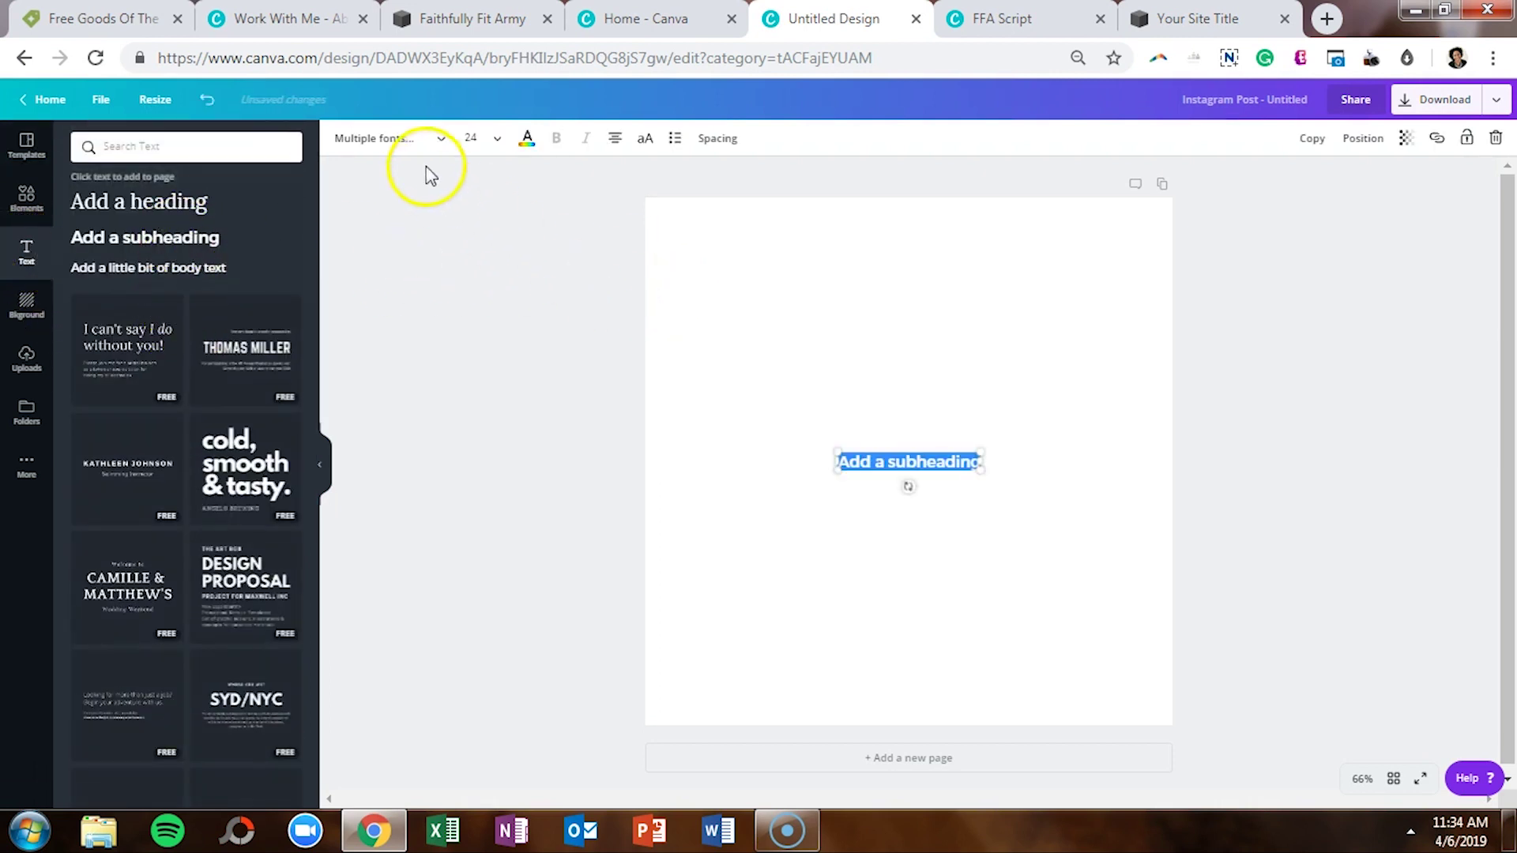
Step: Set the subheading's font to Playlist Script and its size to 104
click(413, 142)
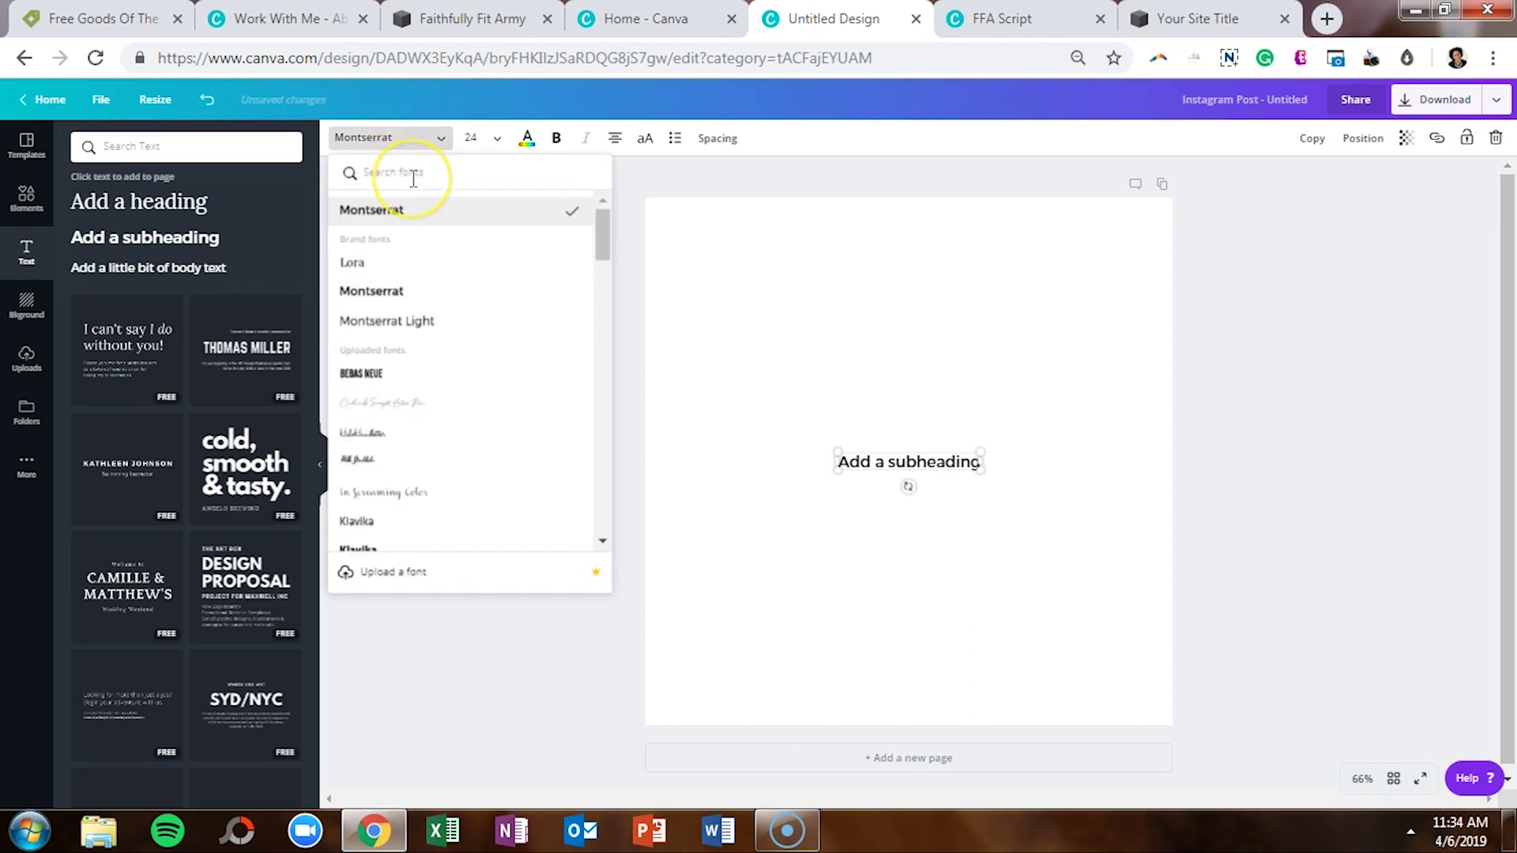
text(play)
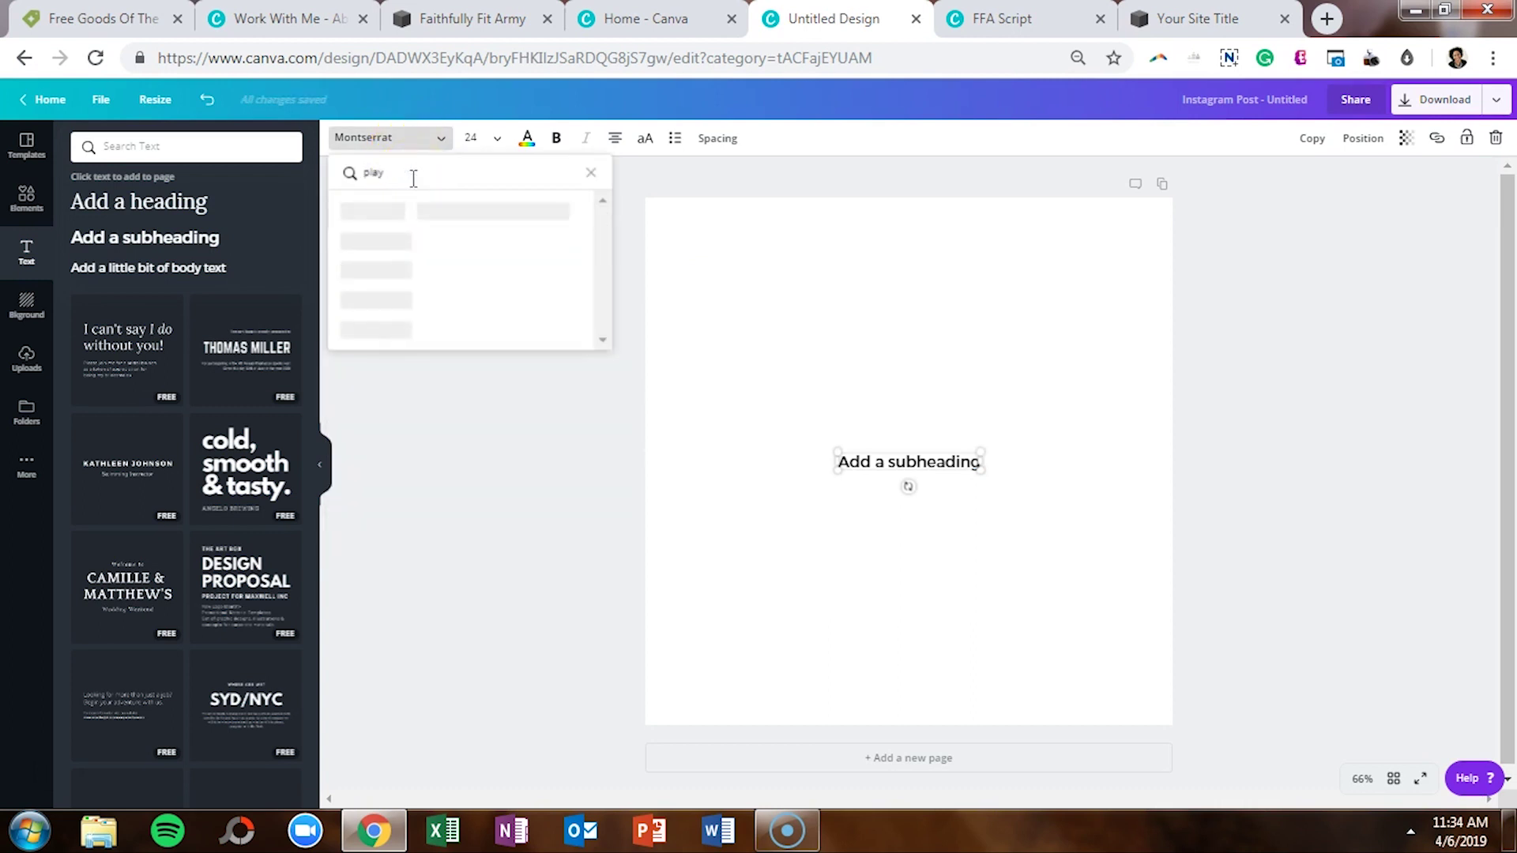
click(387, 335)
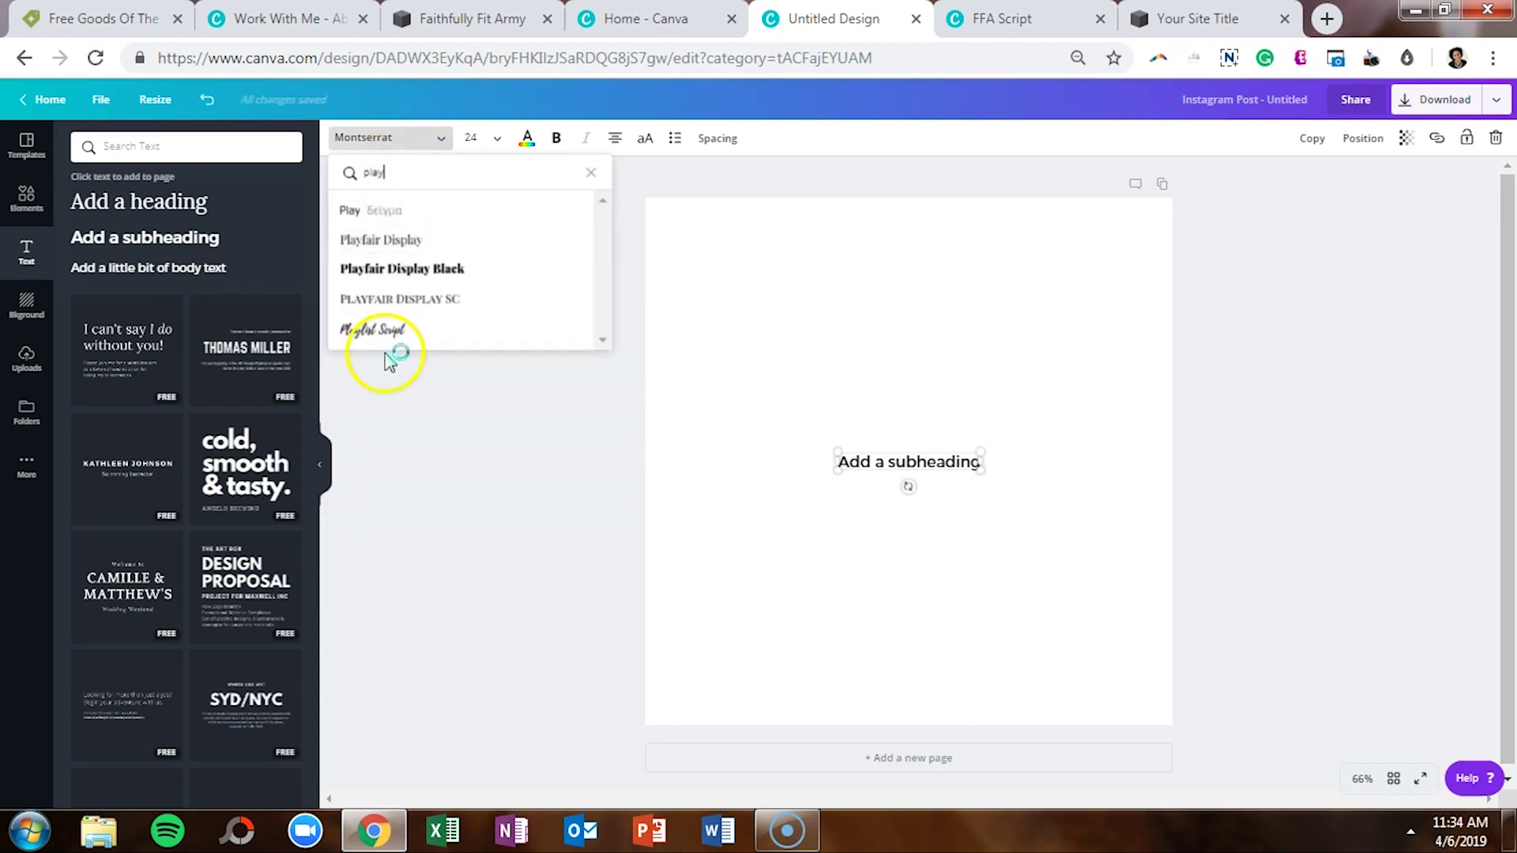
double_click(910, 458)
click(478, 137)
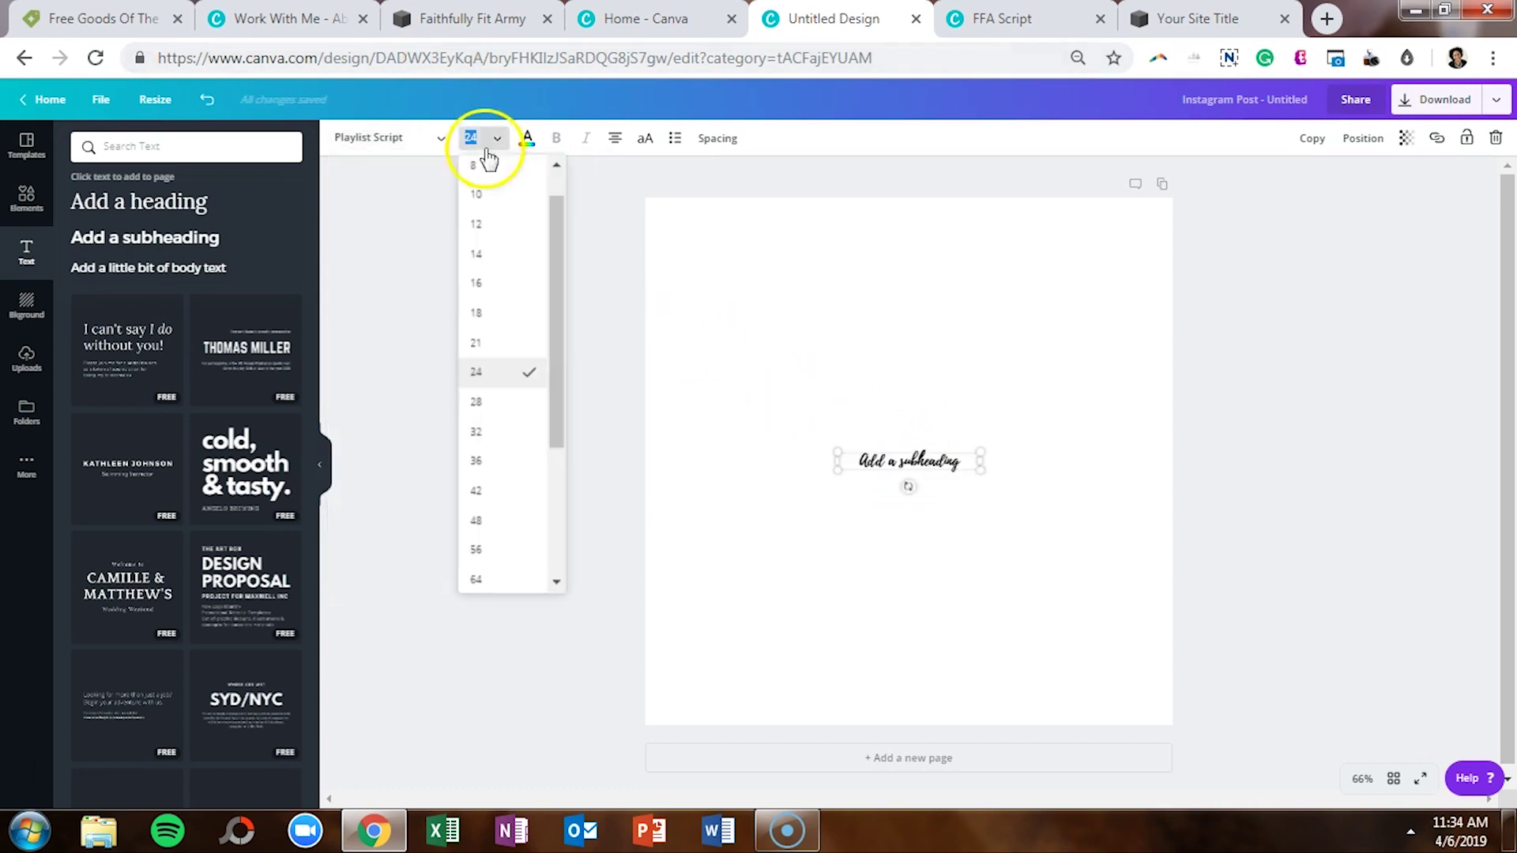
scroll(508, 460, down, 2)
click(498, 517)
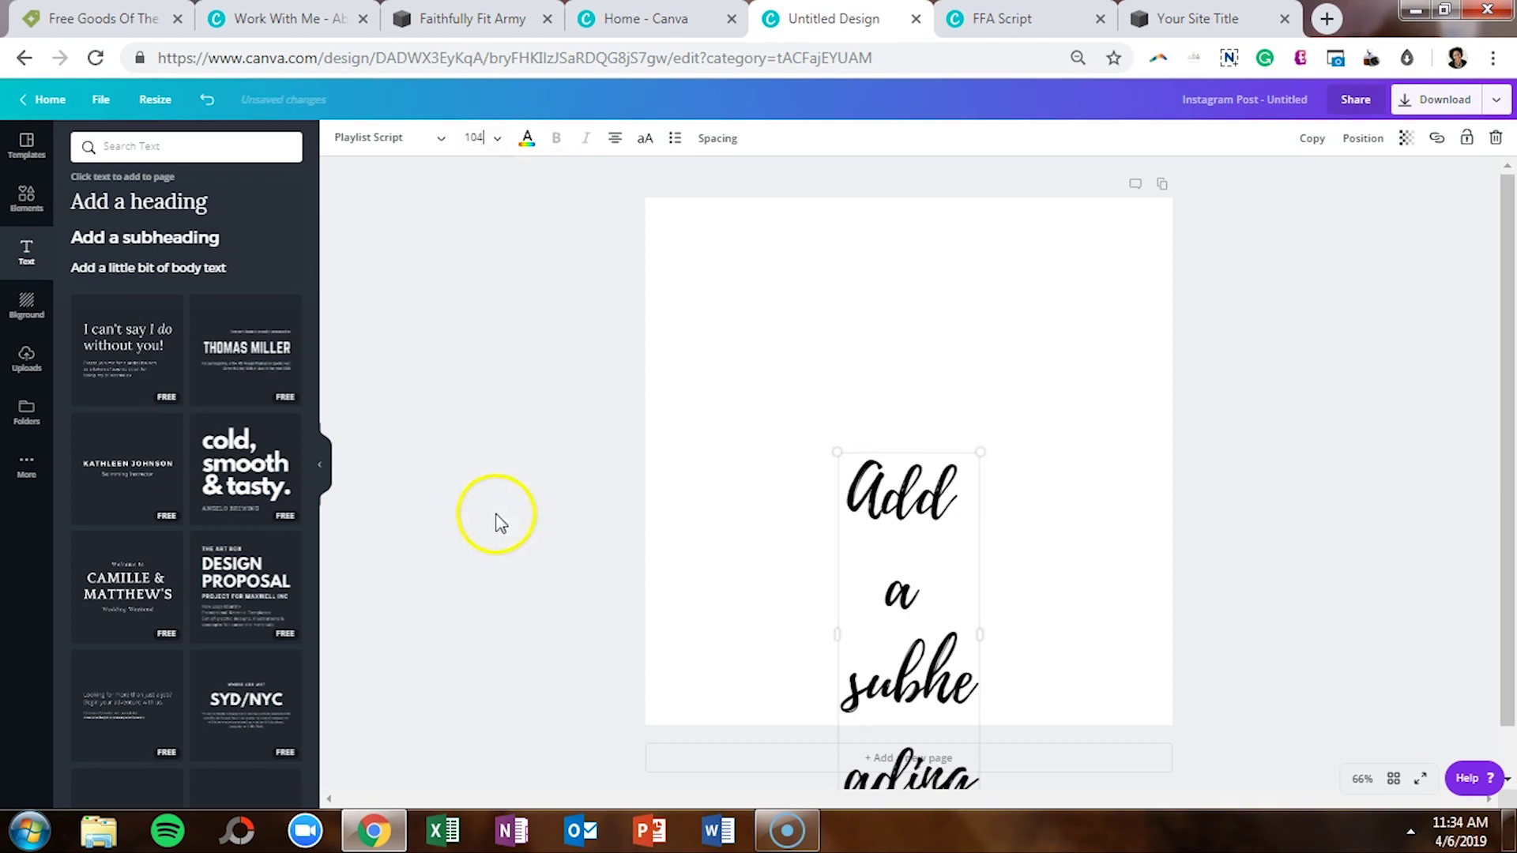
Step: Widen the subheading's text box to about 1,082 px so it fits on one line, and centre it on the page
drag(883, 444, 863, 224)
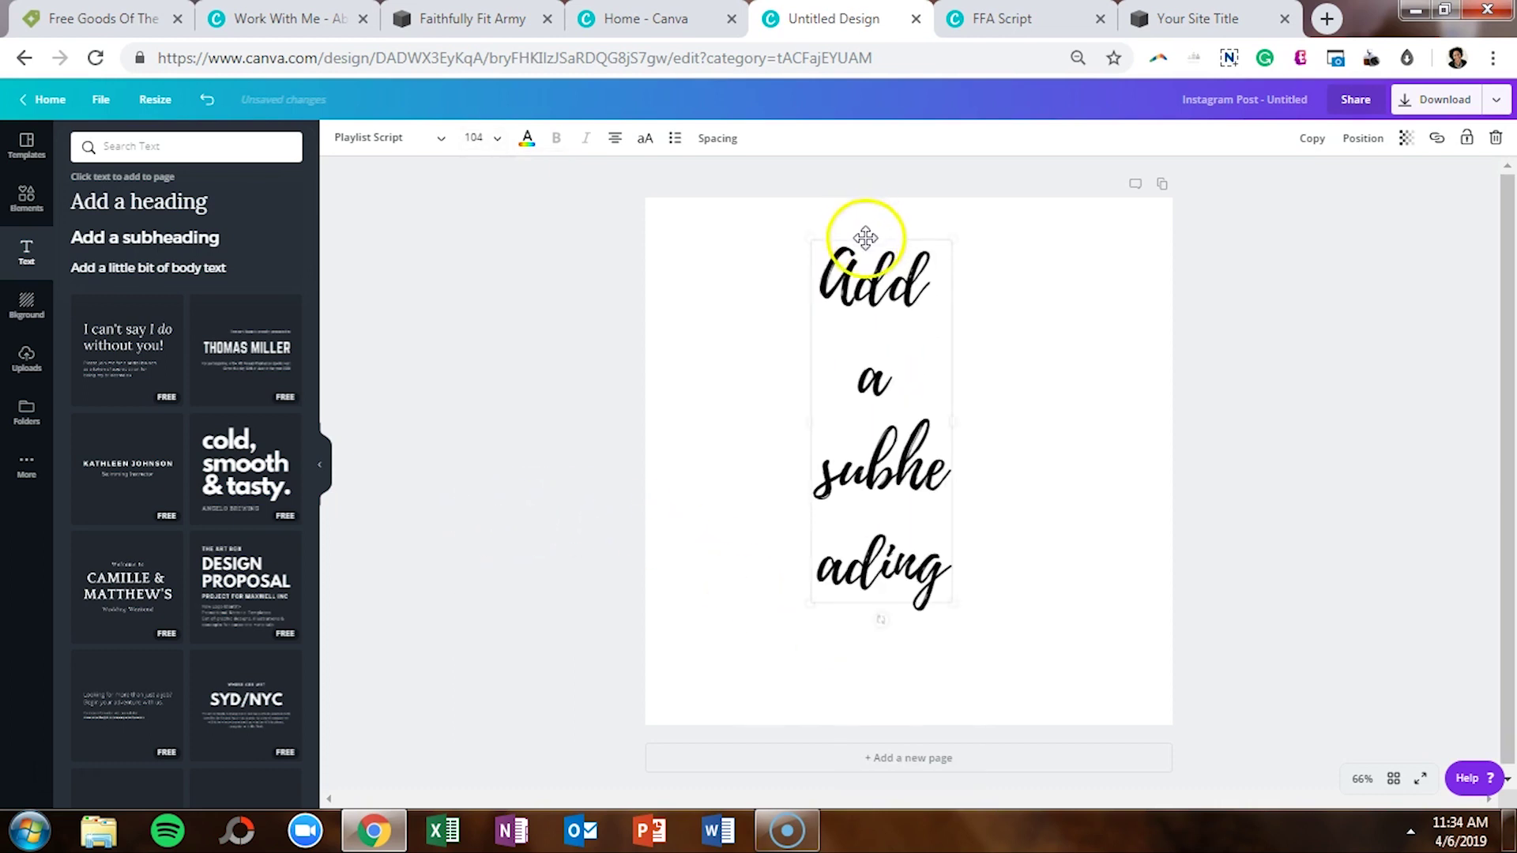
drag(809, 420, 413, 417)
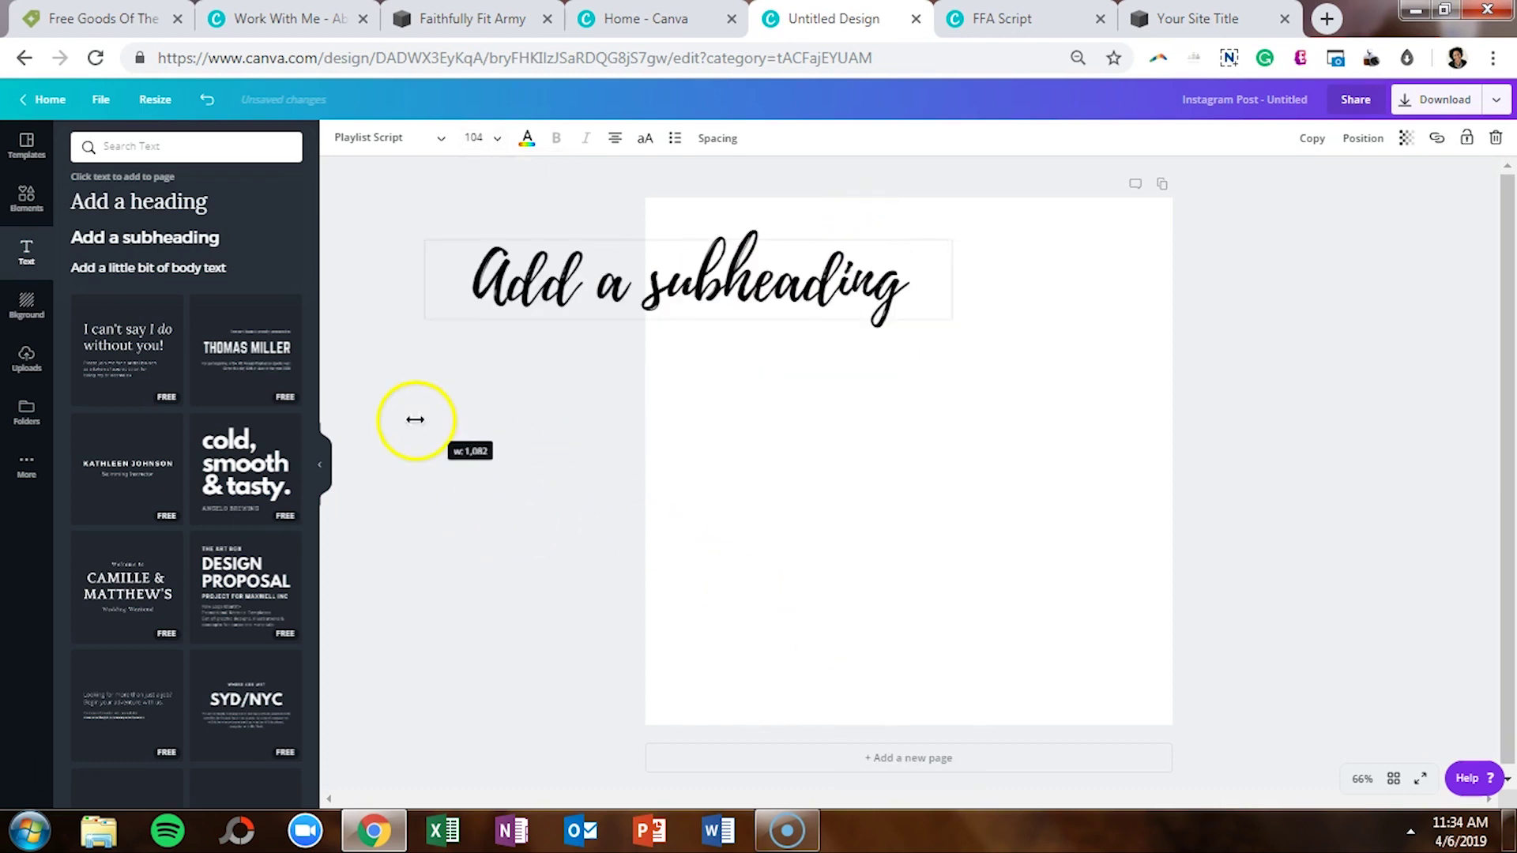
drag(653, 281, 880, 410)
click(925, 368)
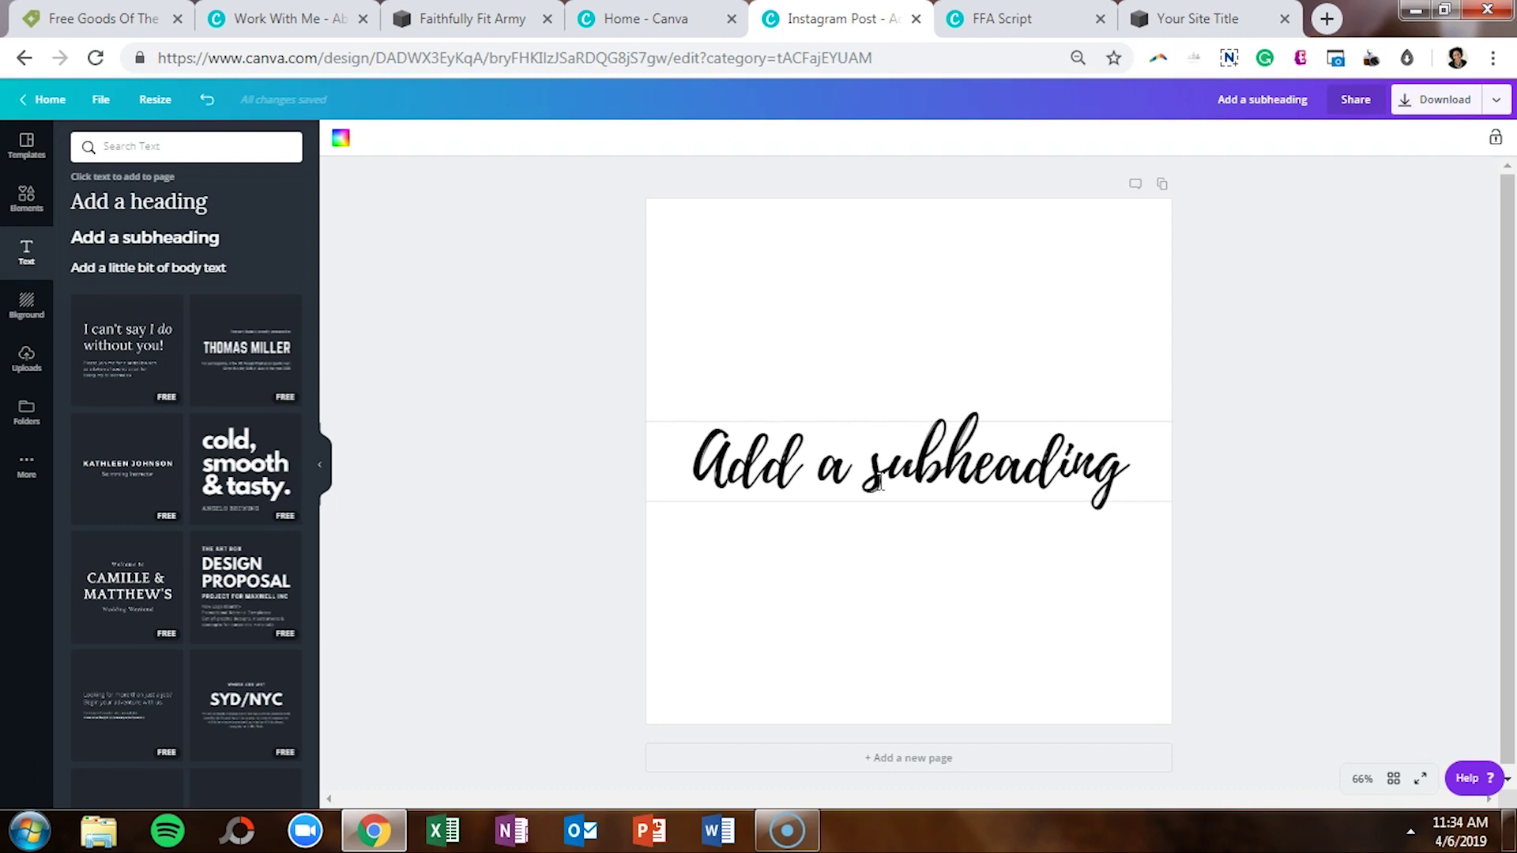
Step: View the free Cochocib Script font on Creative Market and the vertical script headings on the Capture Your Photos Squarespace site
click(103, 18)
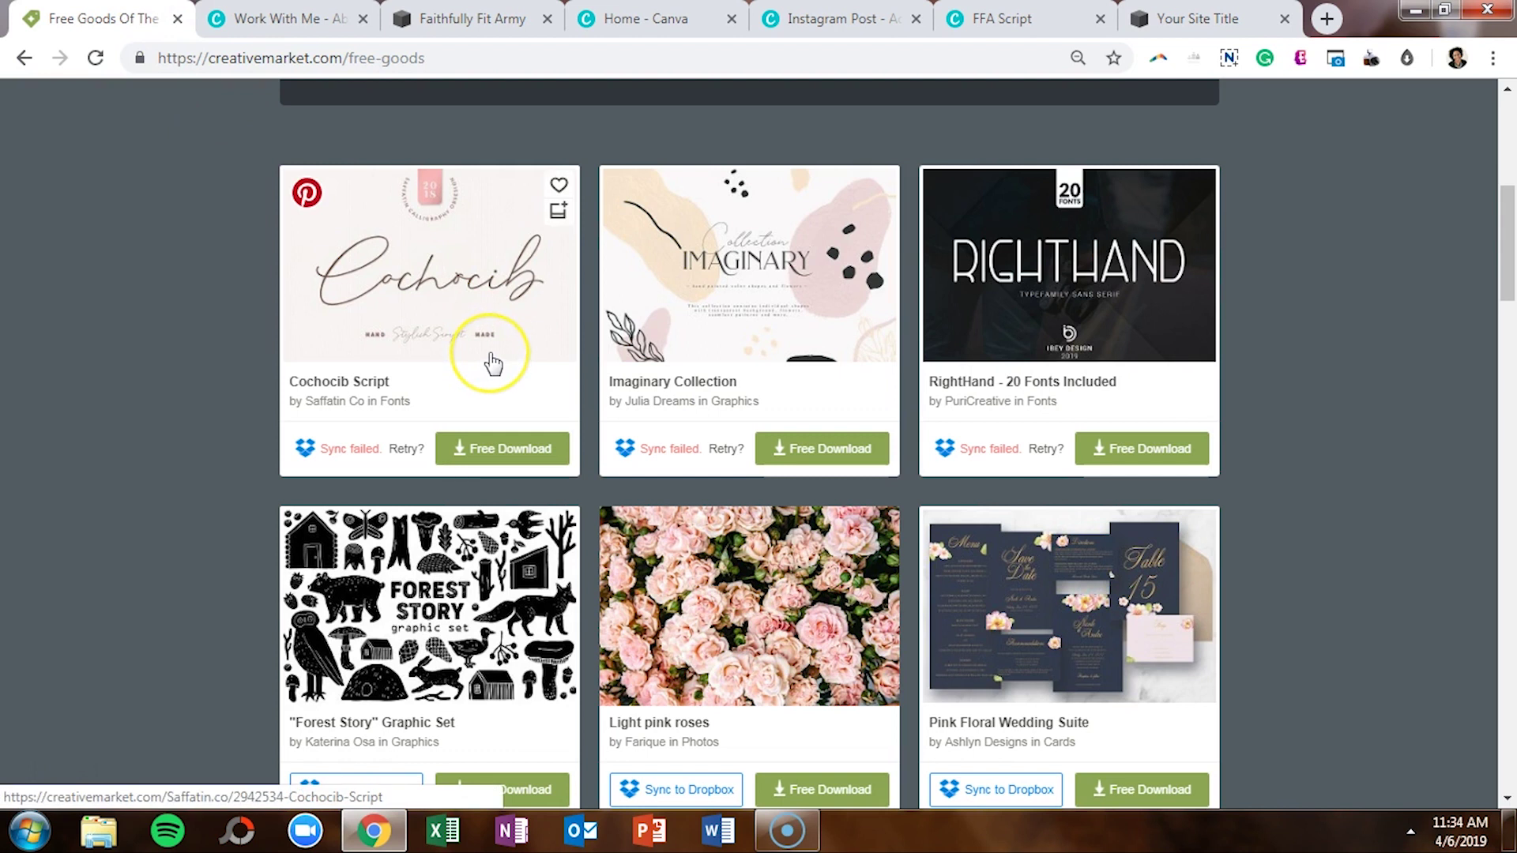
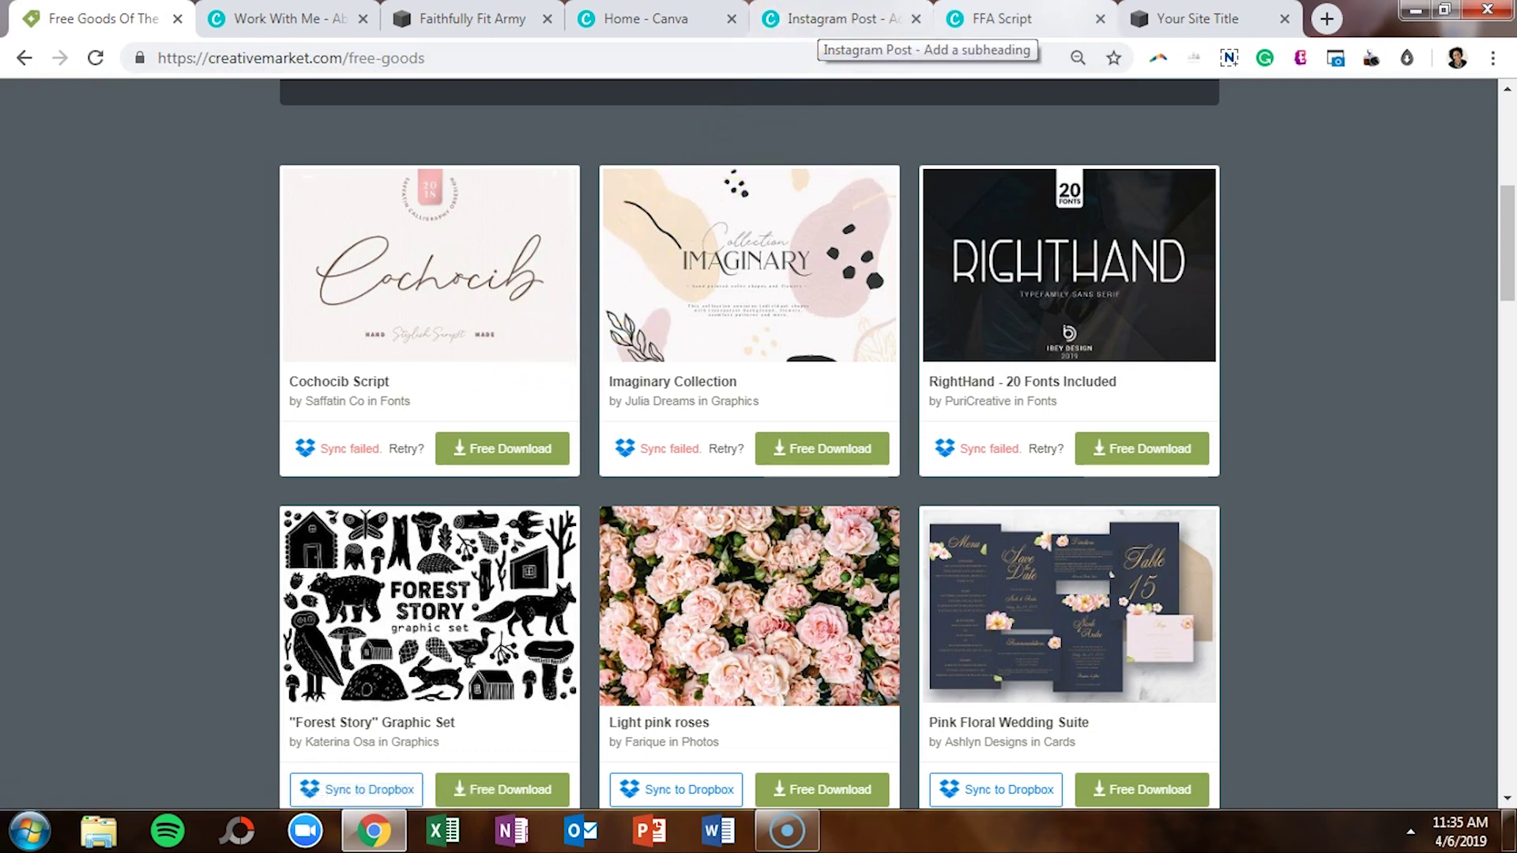
click(1185, 18)
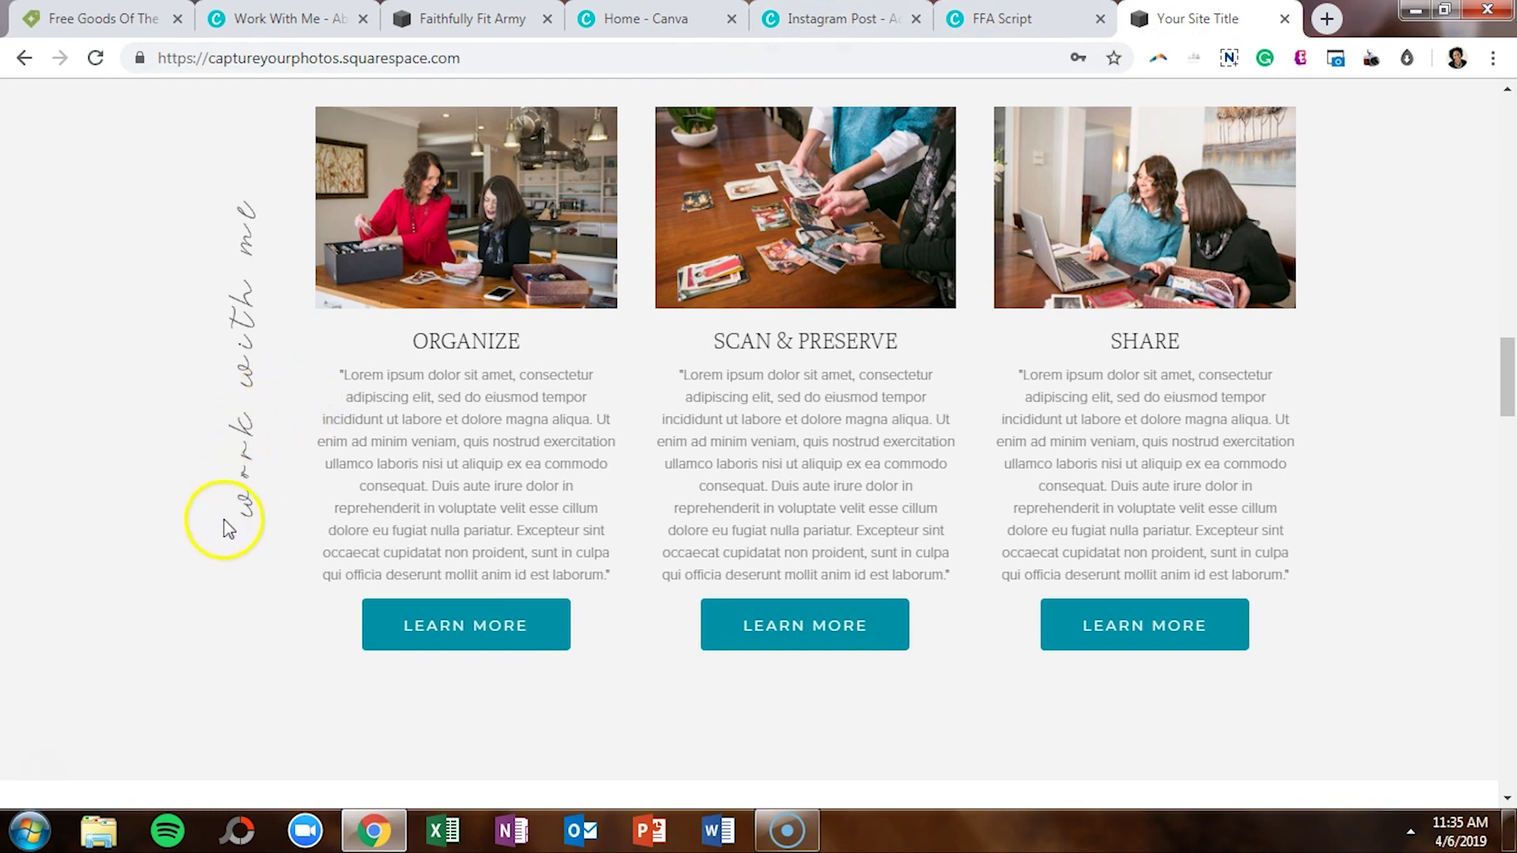
scroll(284, 494, down, 10)
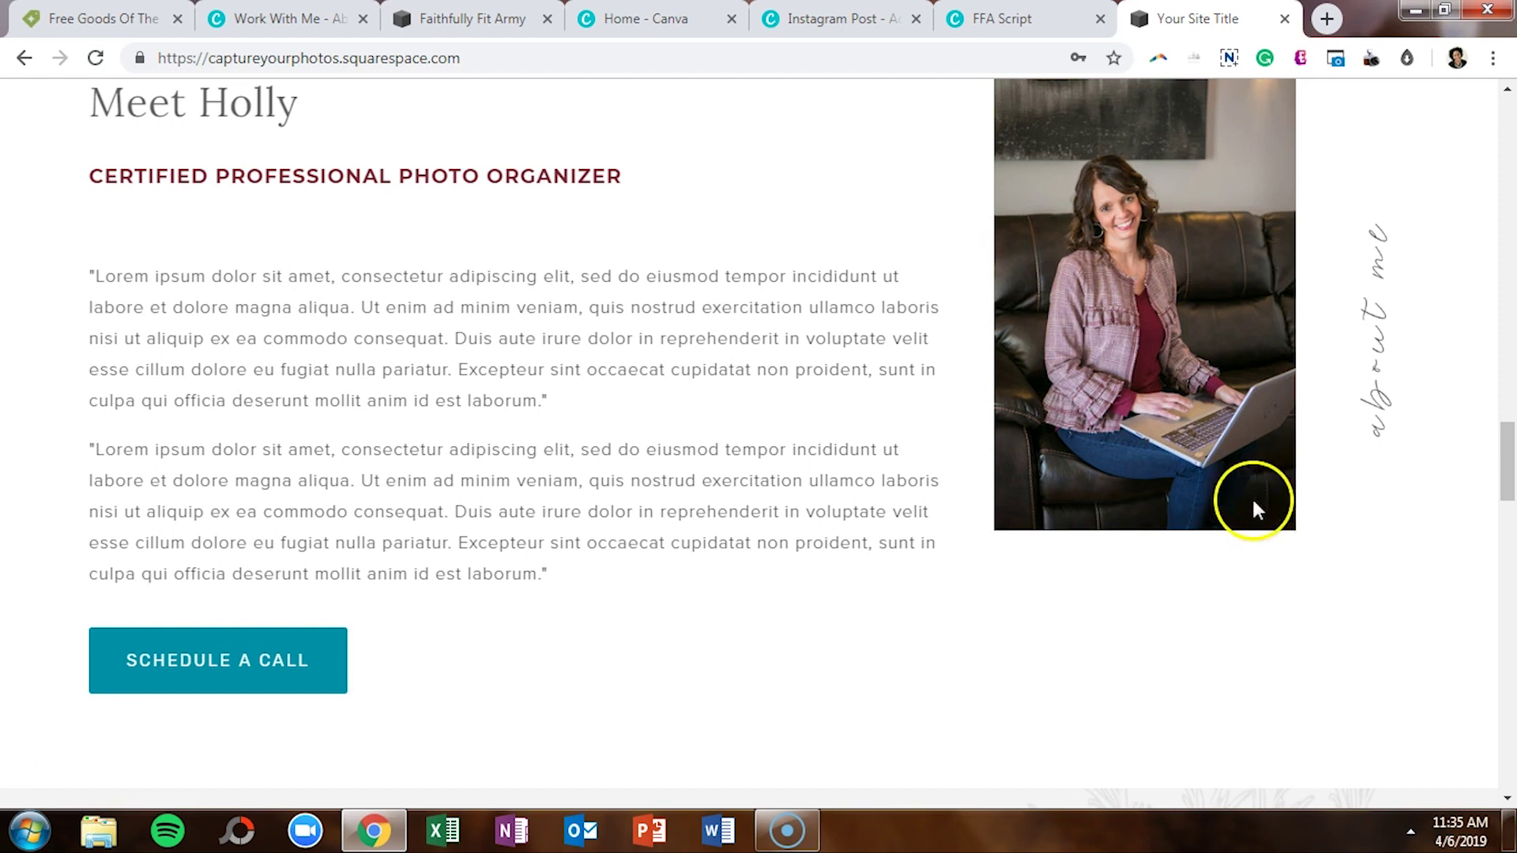
Step: Open the custom dimensions form on the Canva home page and look up the existing Work With Me design's size
click(644, 18)
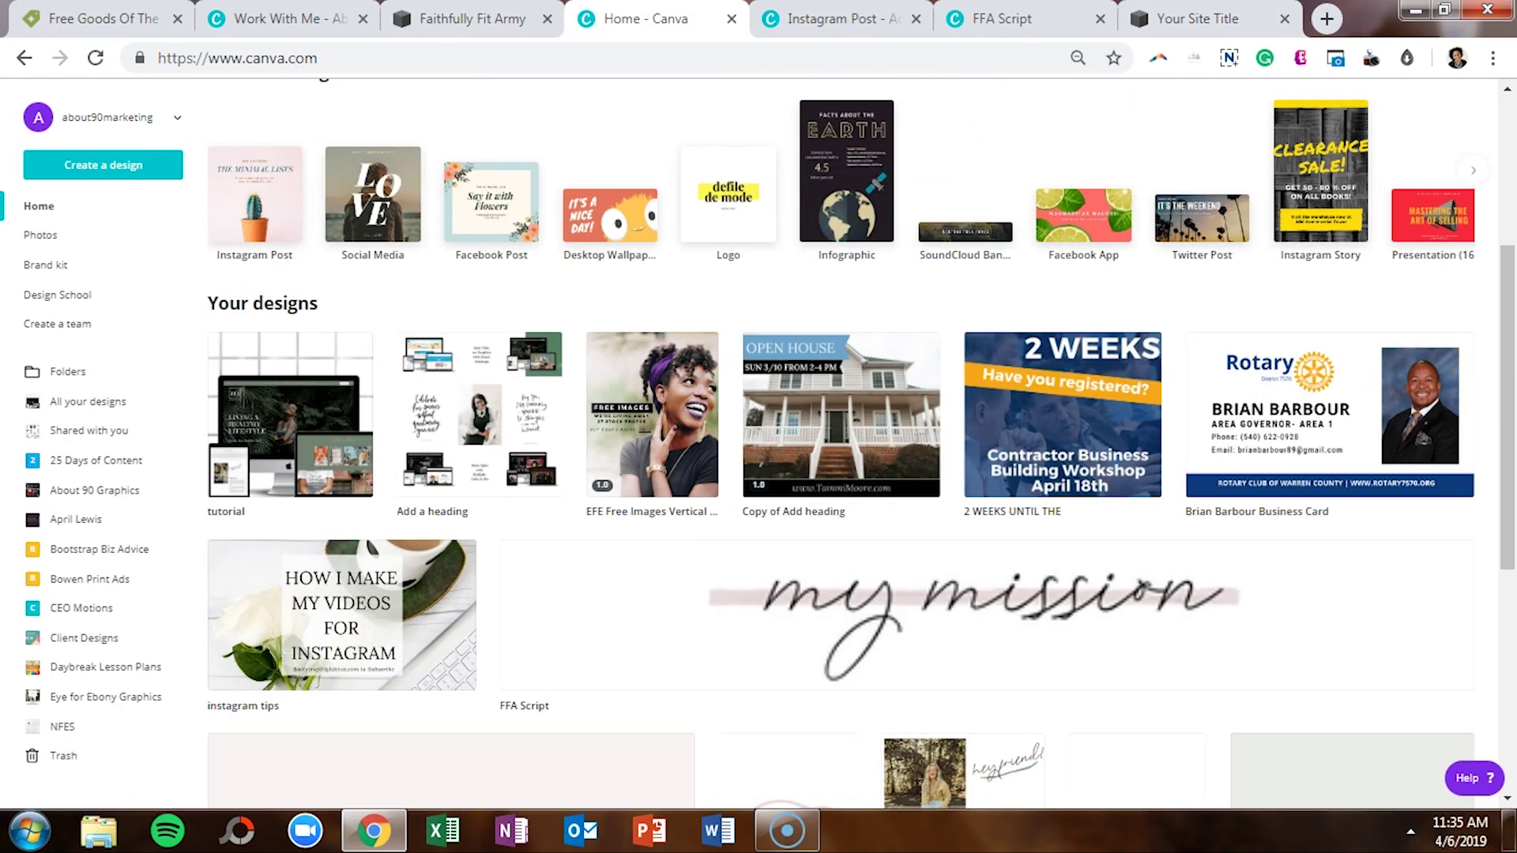
scroll(1150, 315, up, 4)
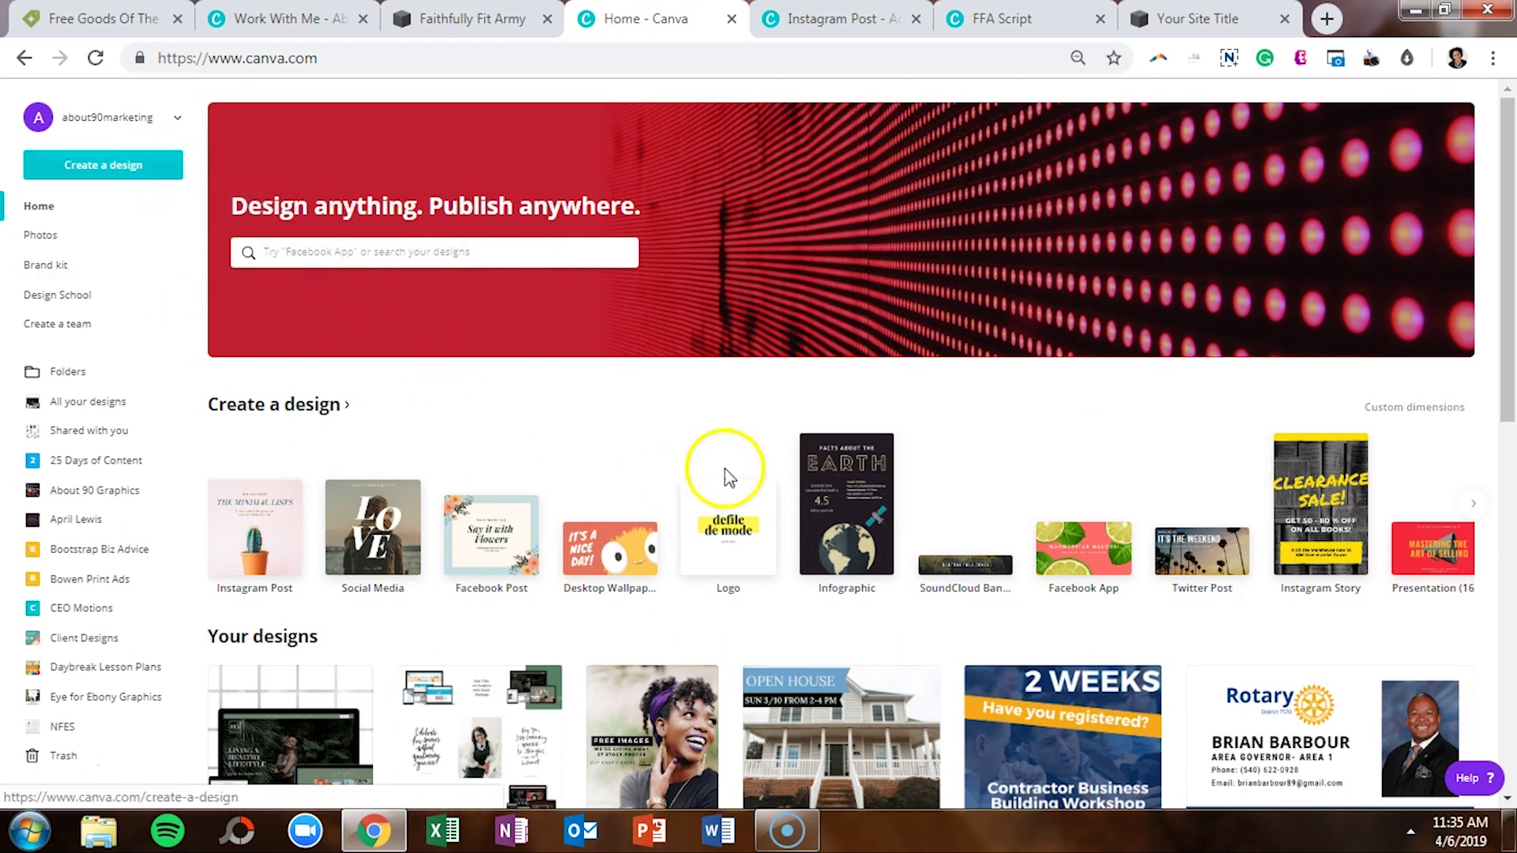
click(1399, 416)
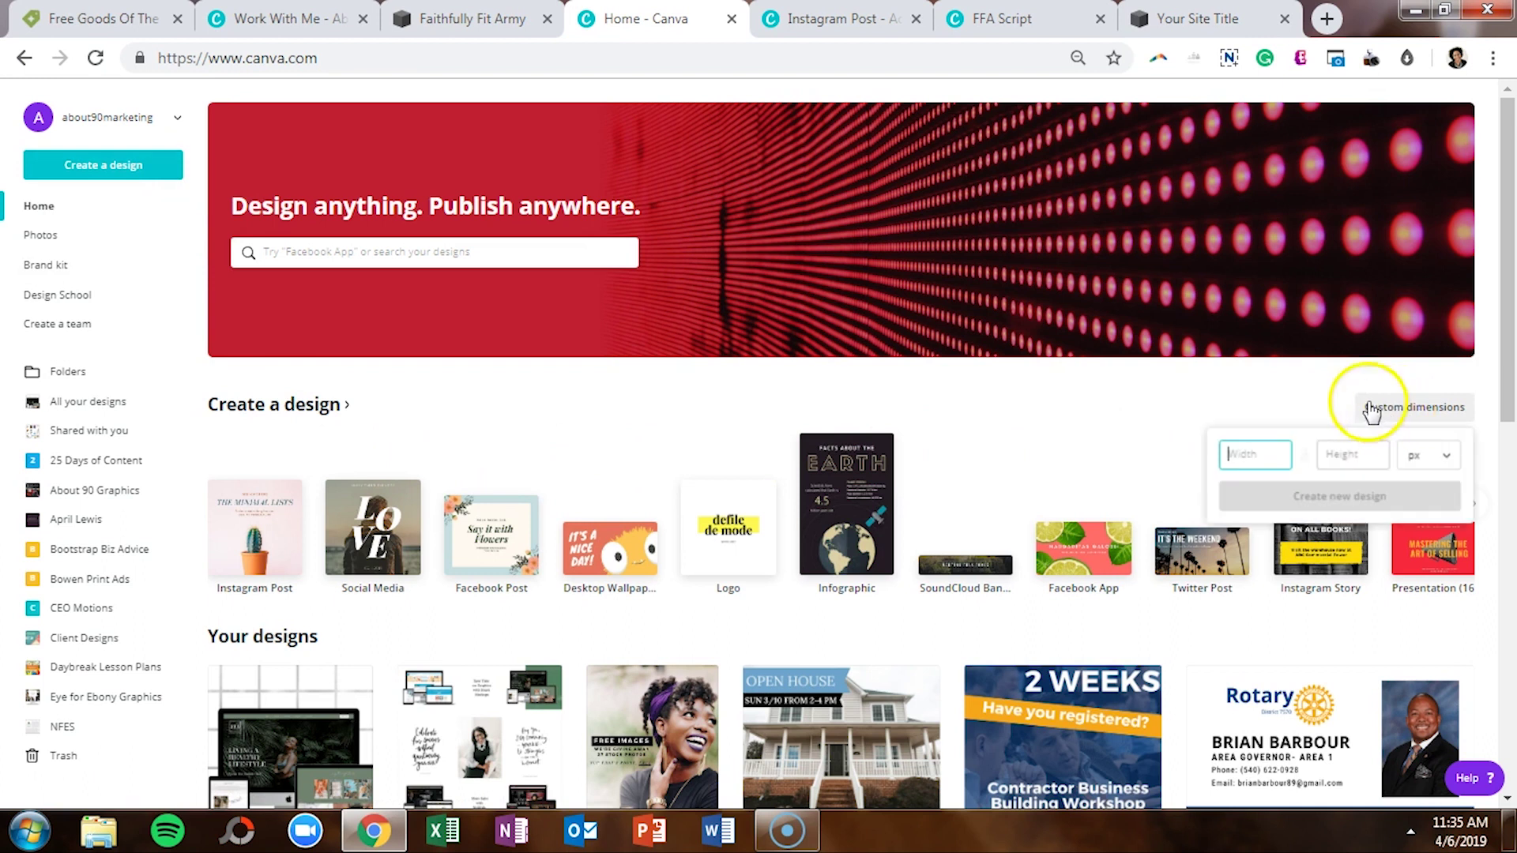
click(281, 14)
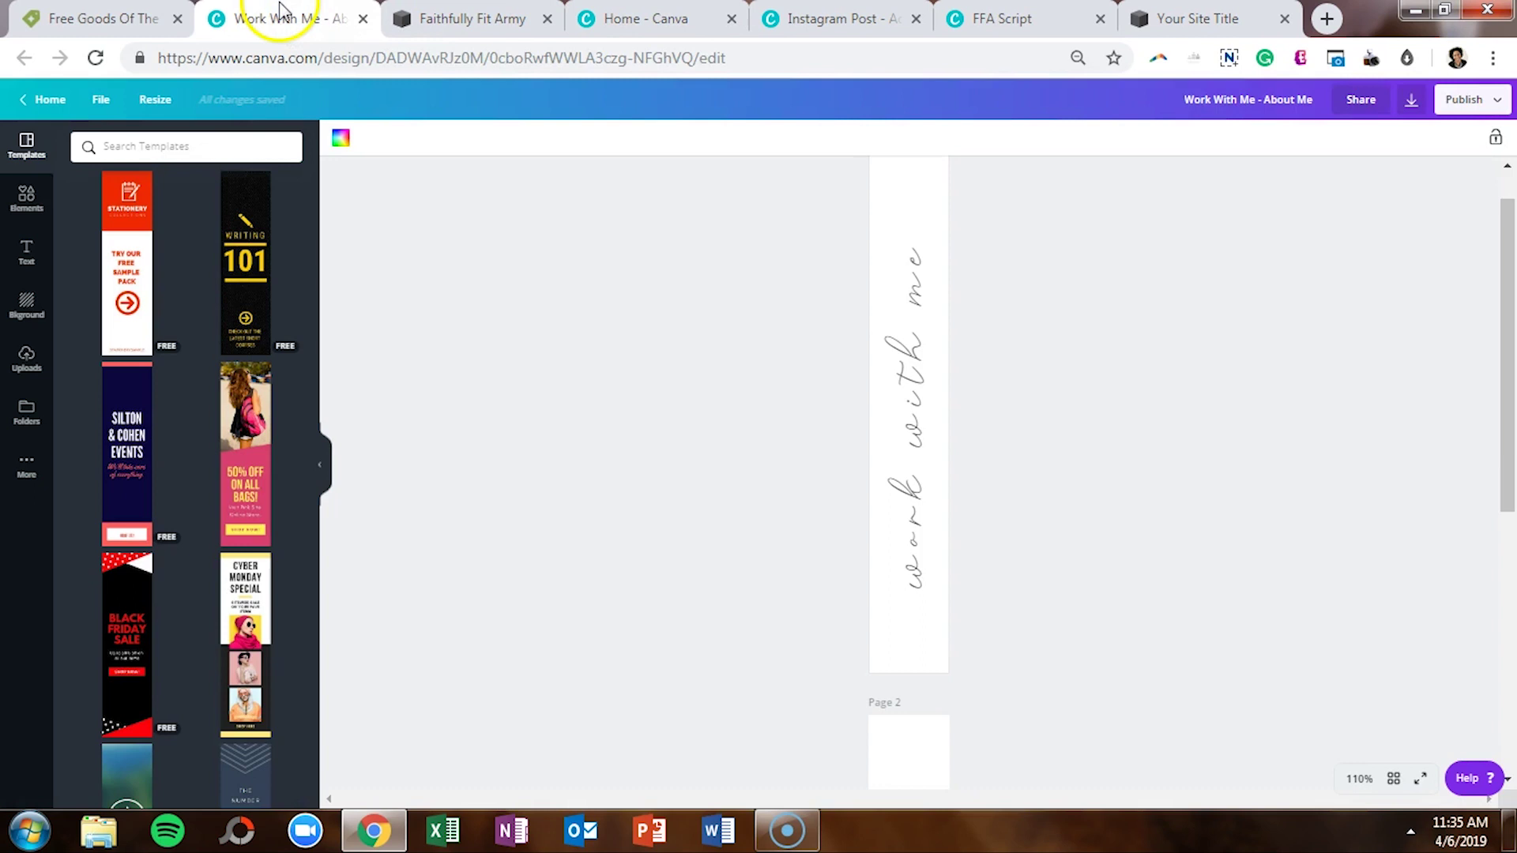
click(93, 108)
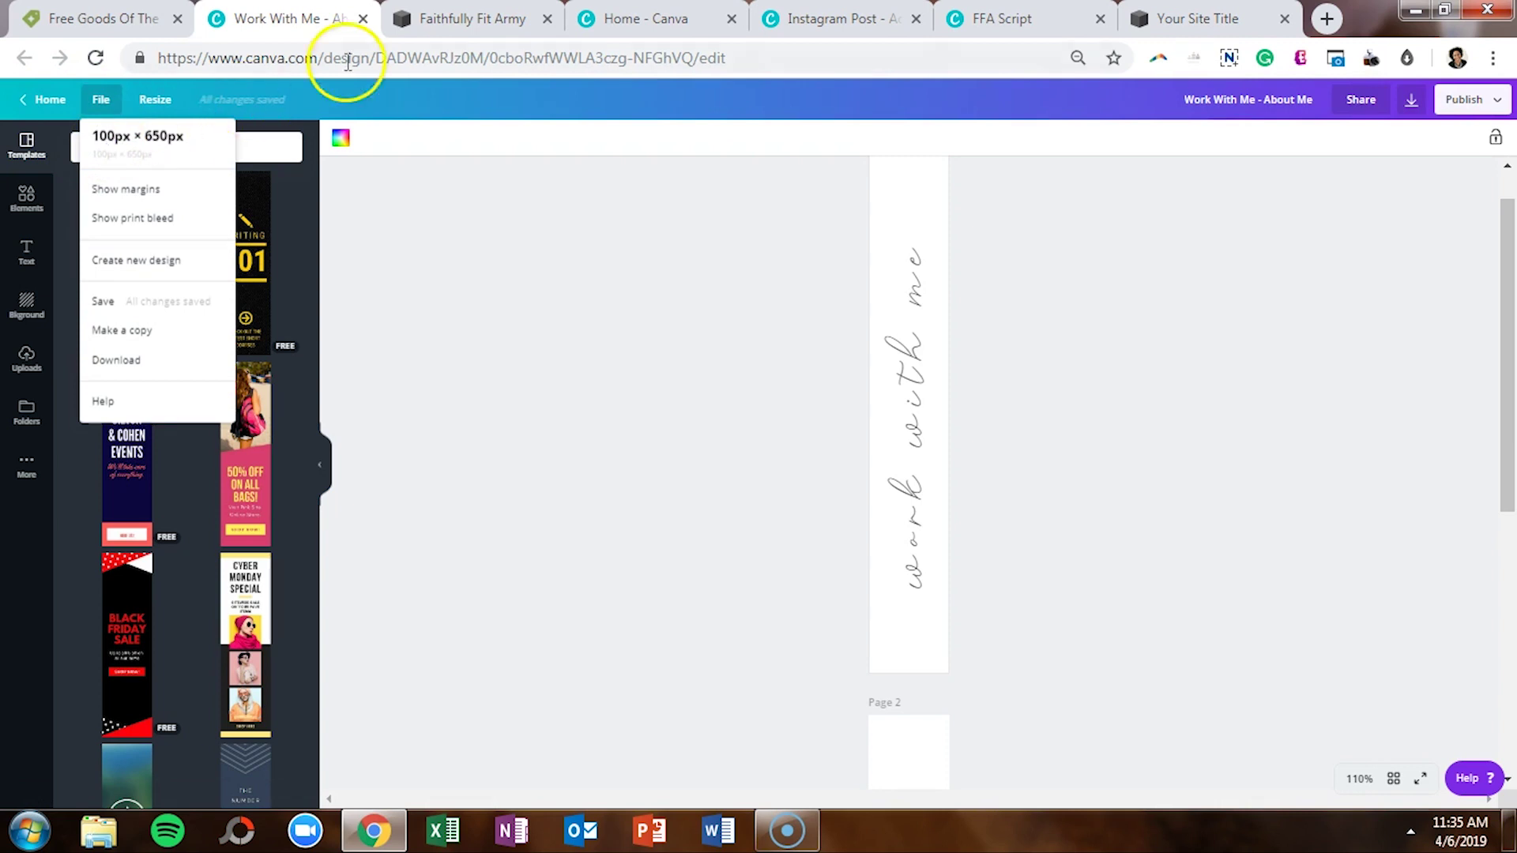
Step: Create a new custom Canva design 100 px wide and 650 px high
click(648, 19)
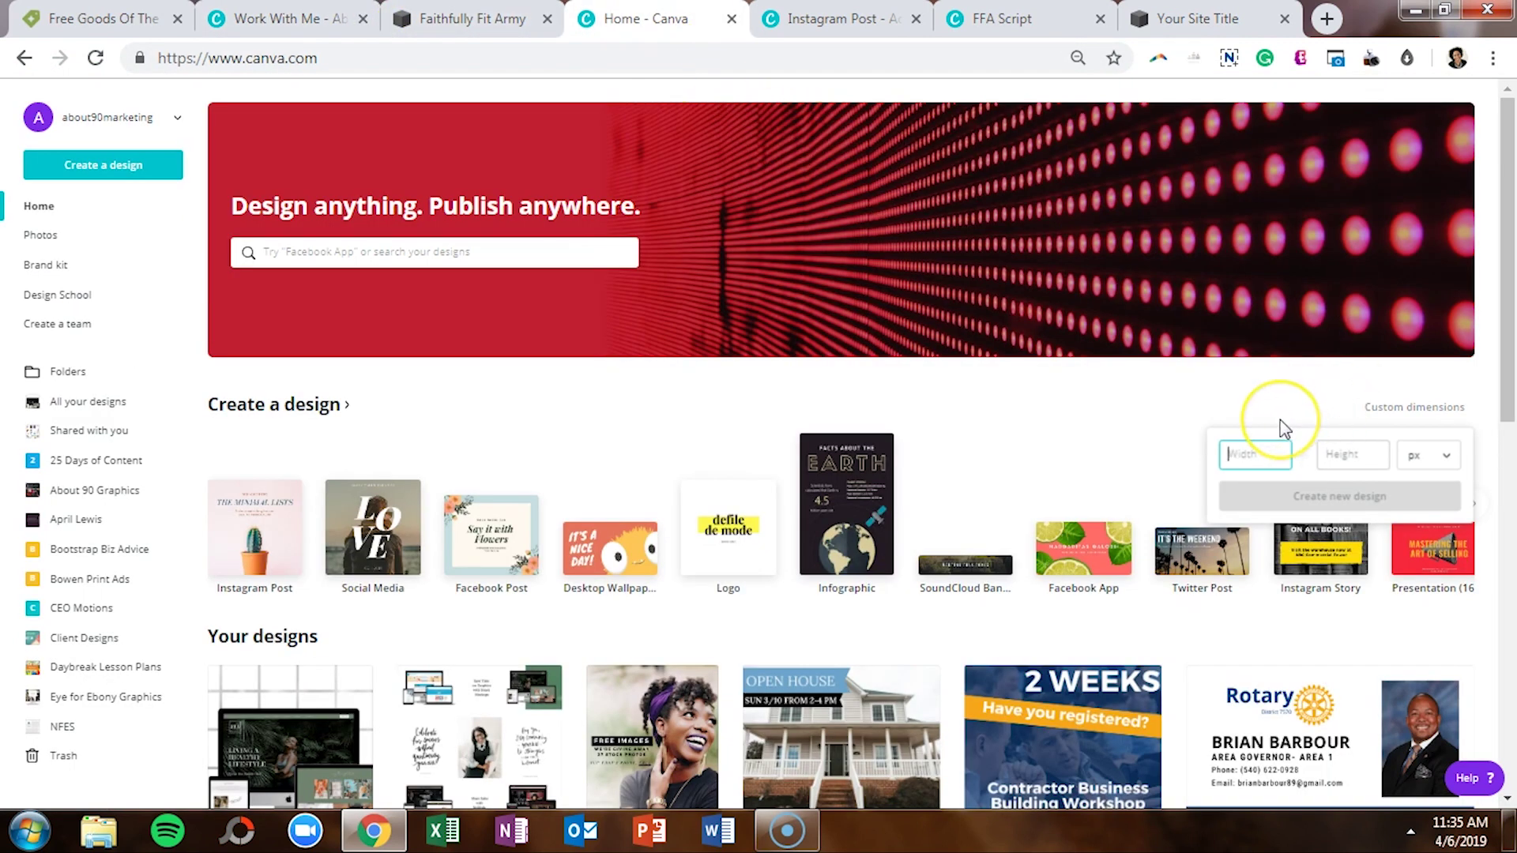
text(100)
click(1345, 455)
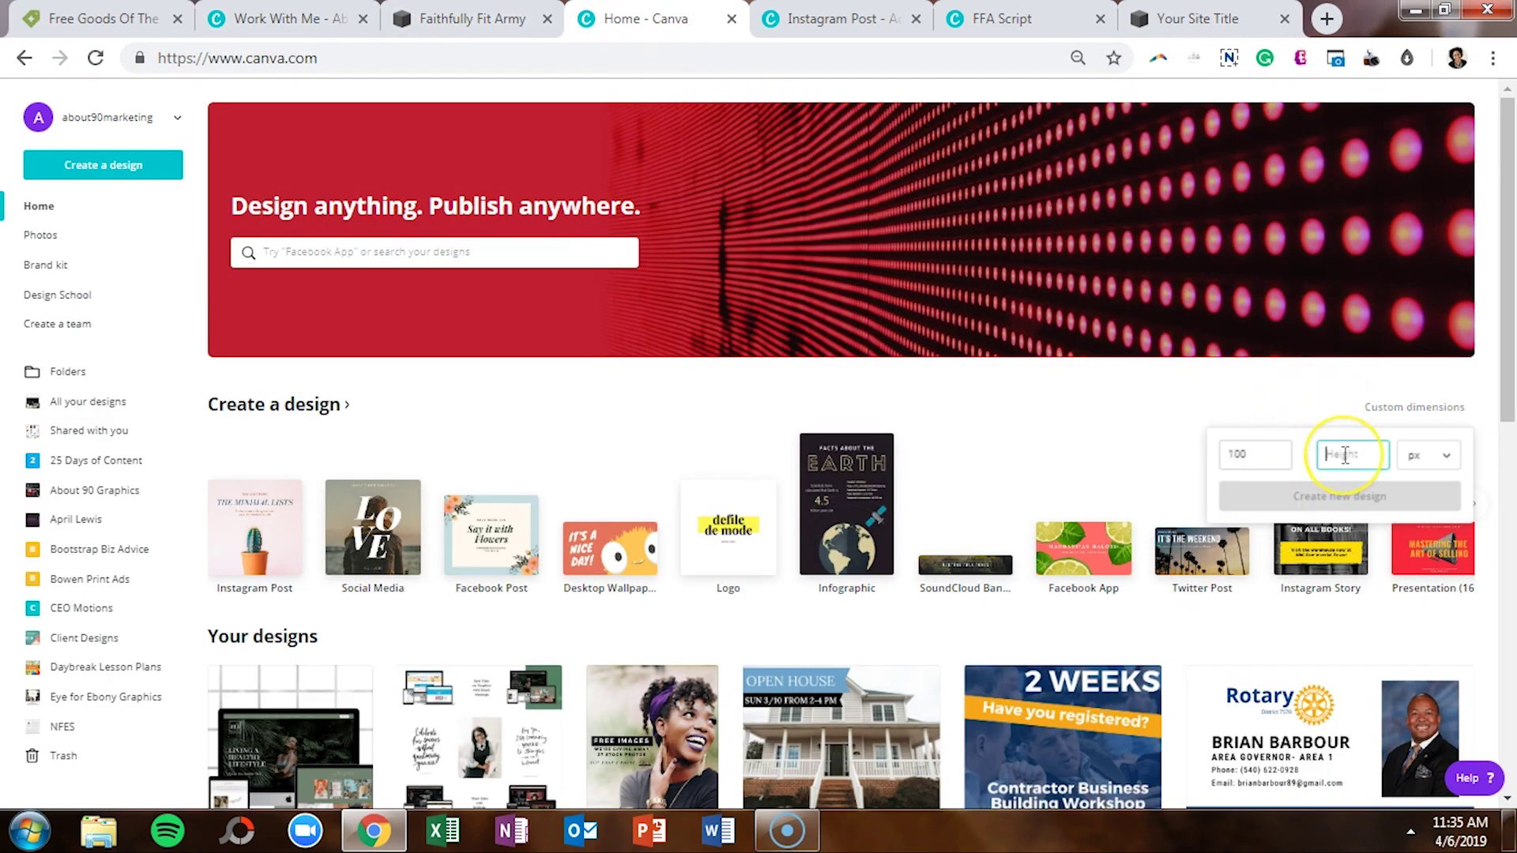
text(650)
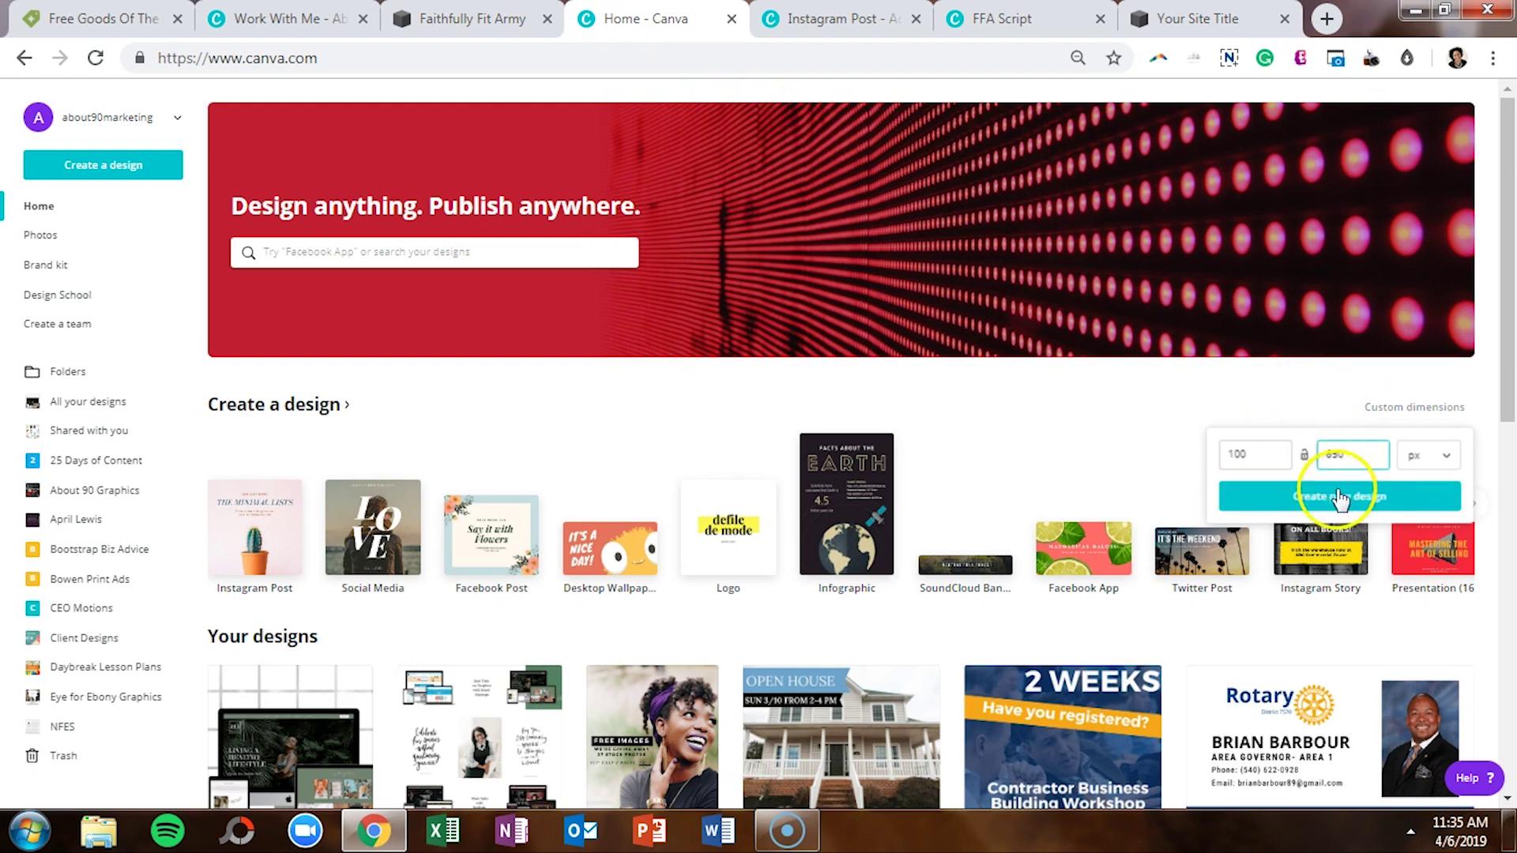
click(1334, 496)
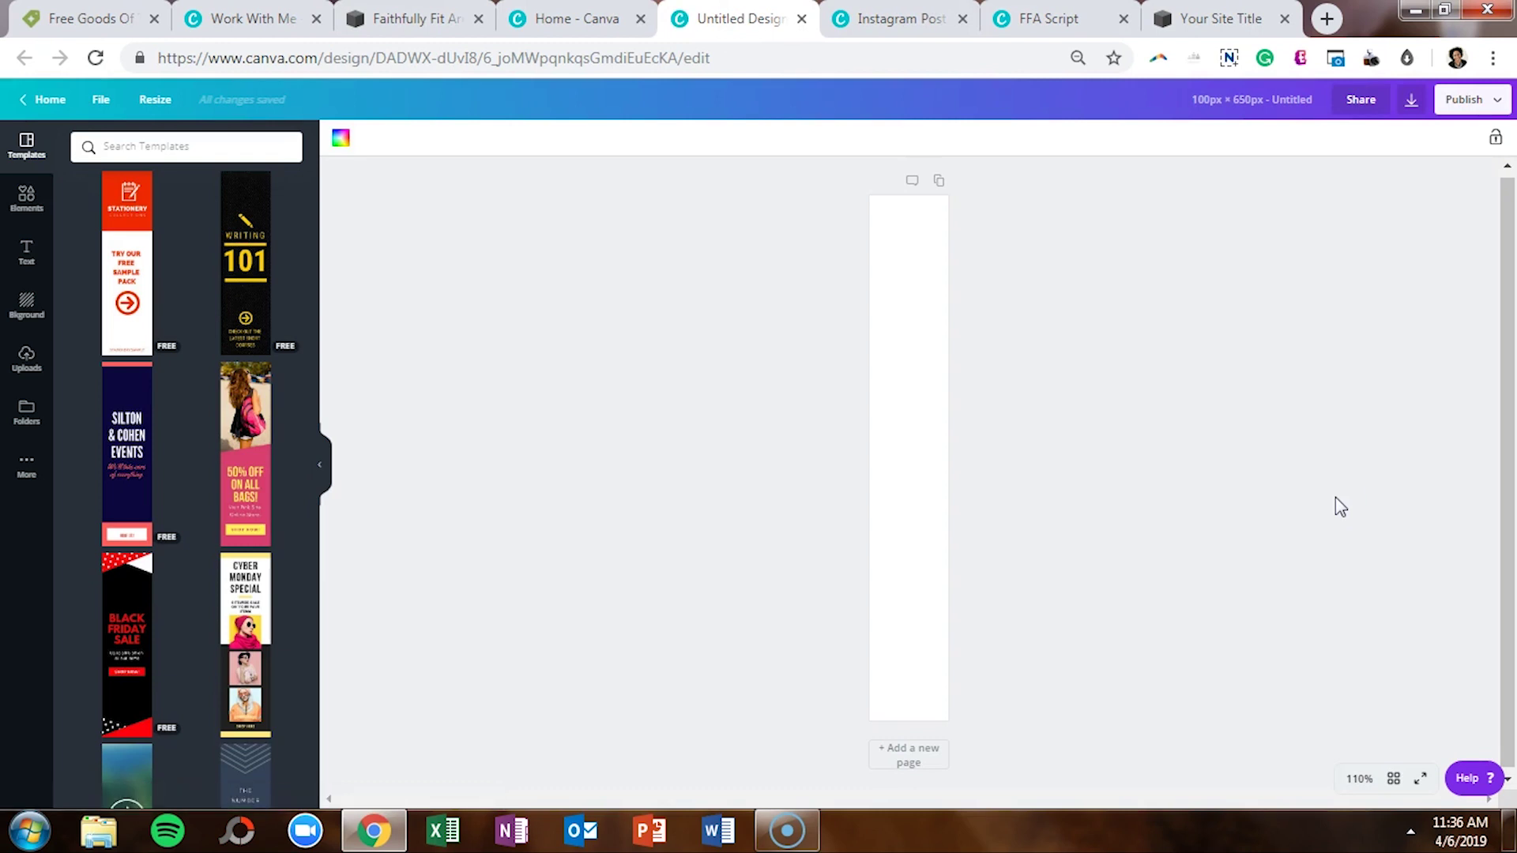
Step: Examine the script headings on the Faithfully Fit Army website, including the "my mission" section
click(399, 18)
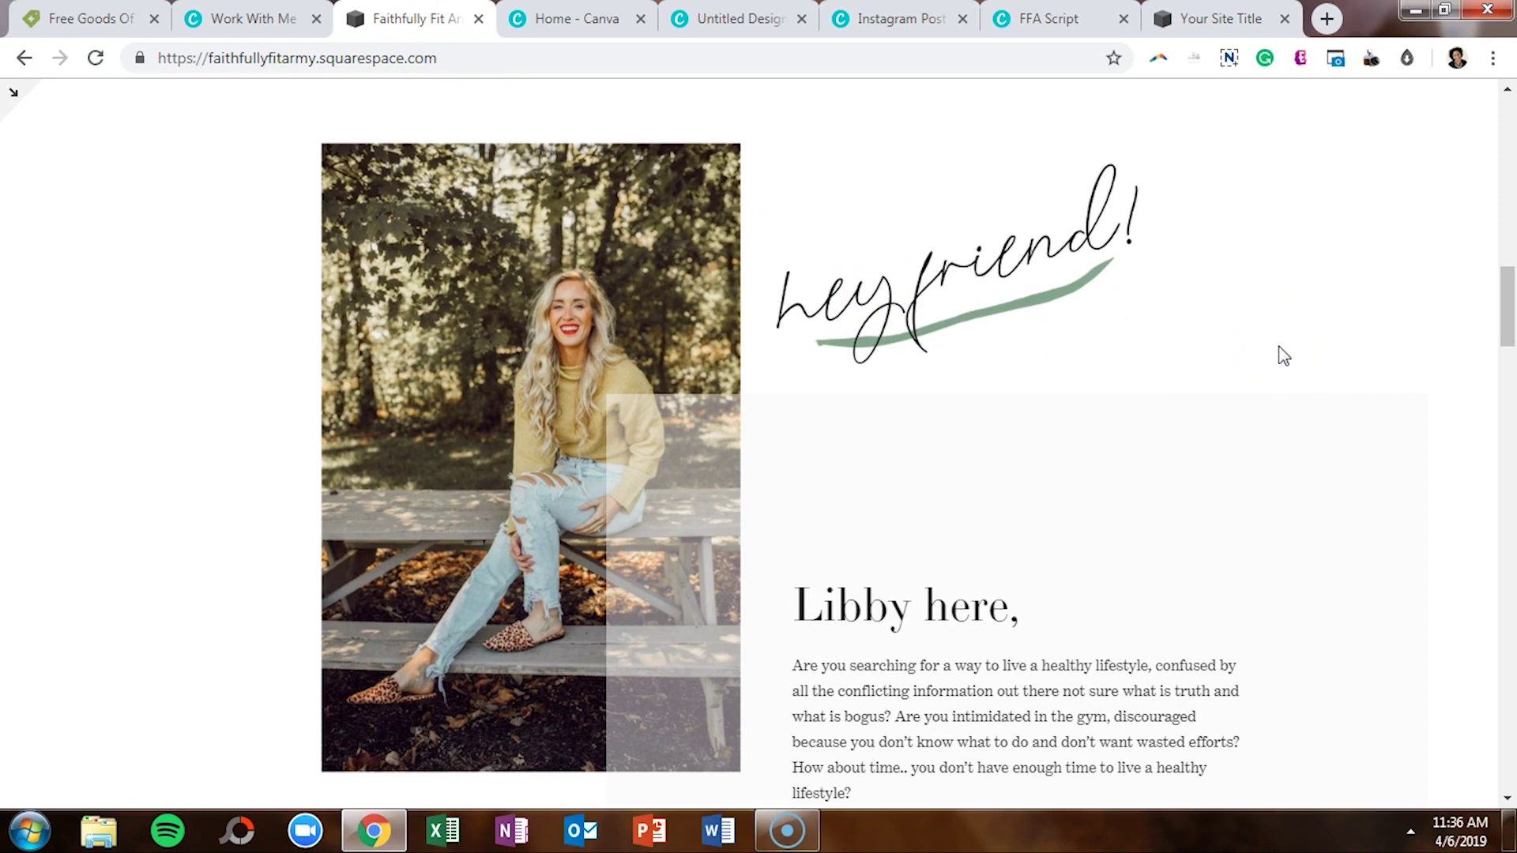
scroll(1283, 356, up, 10)
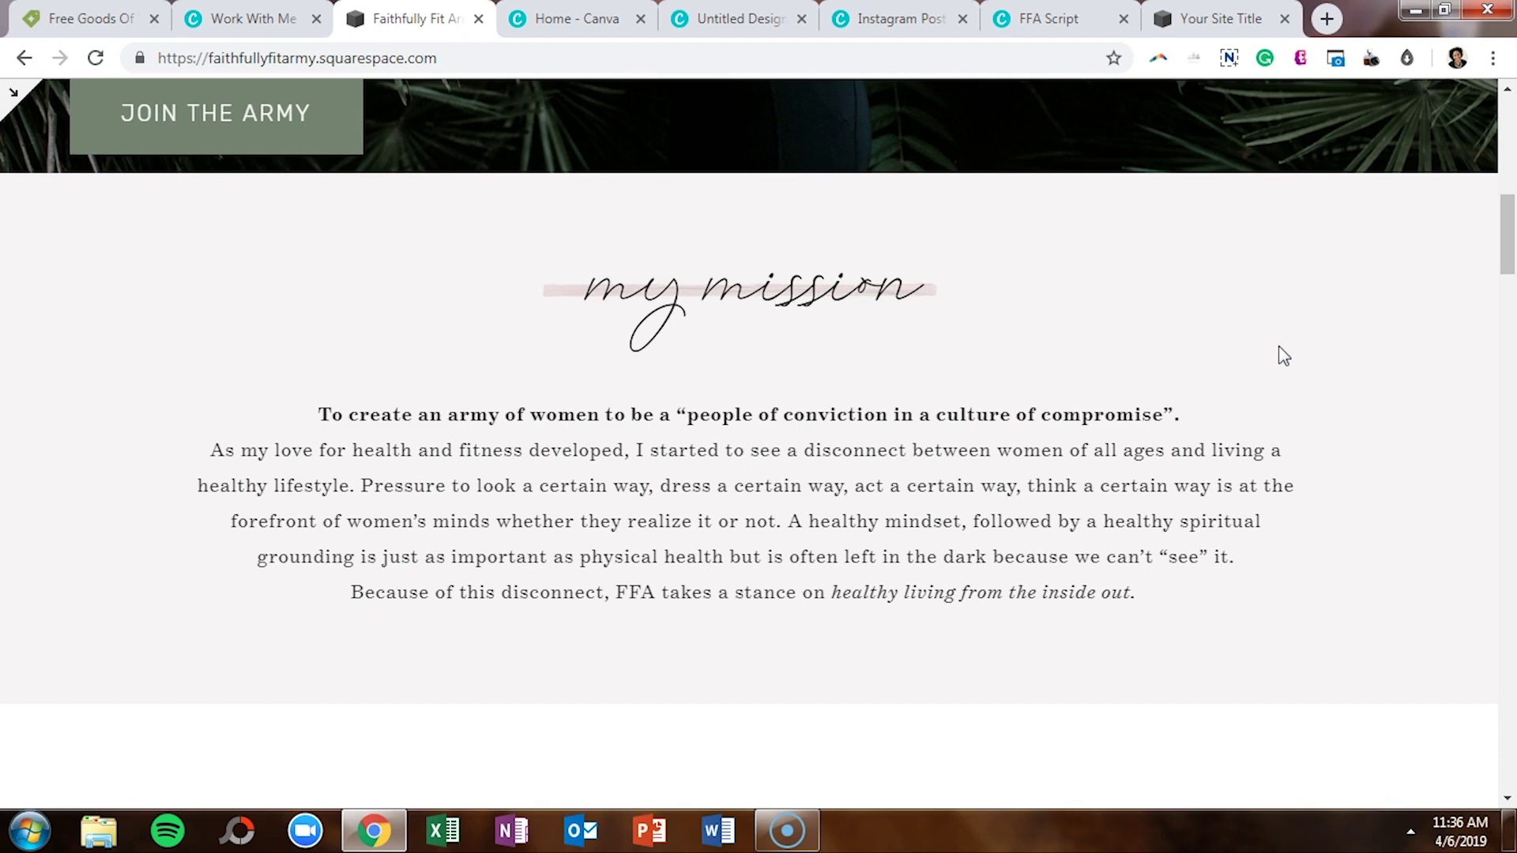
Step: Return to the blank 100 × 650 px Canva design and add a heading text to it
click(734, 18)
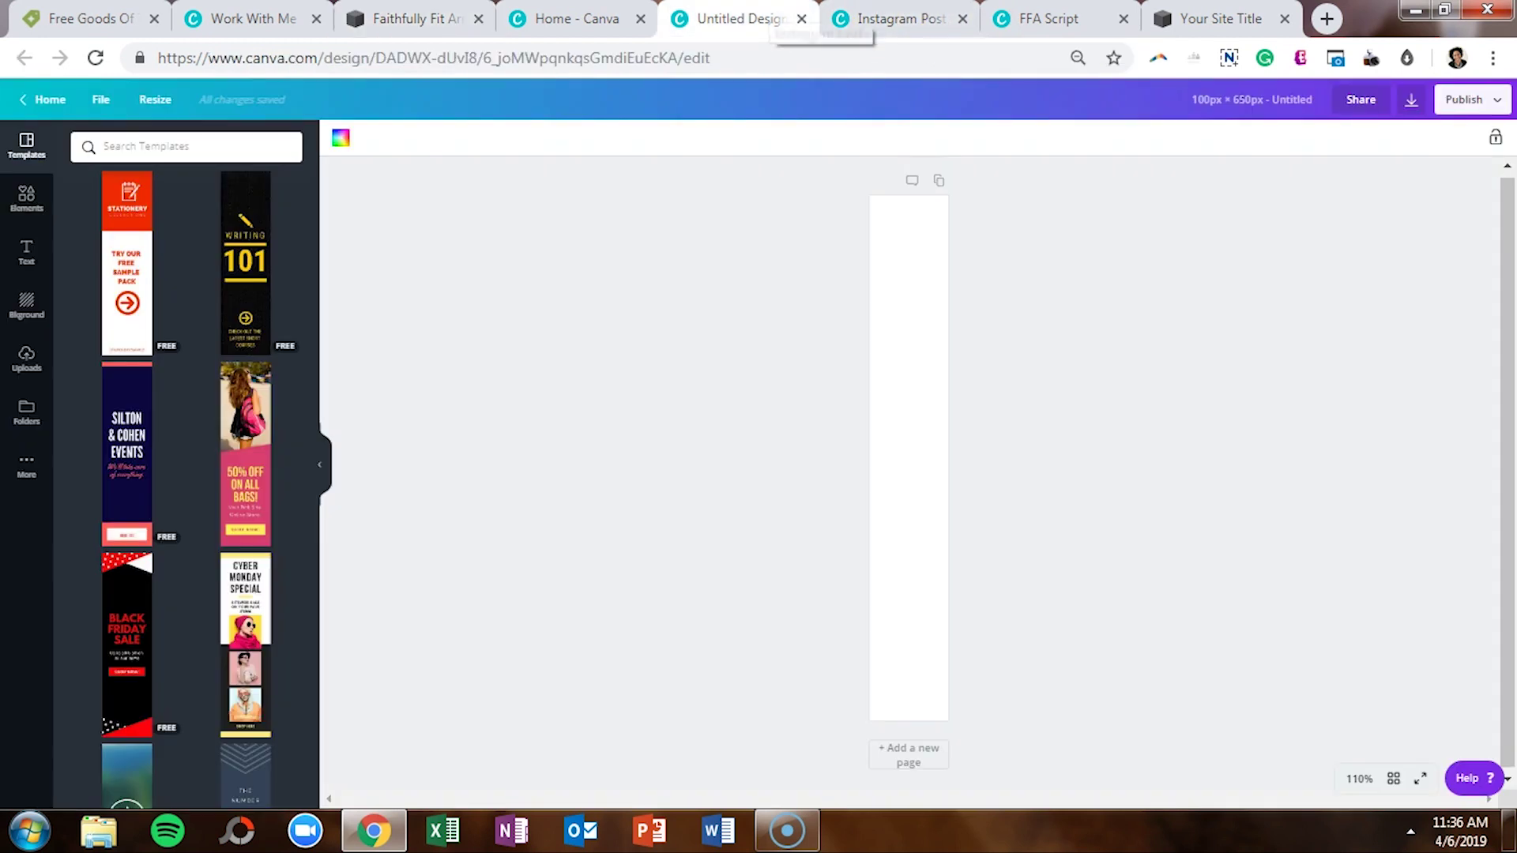
click(27, 253)
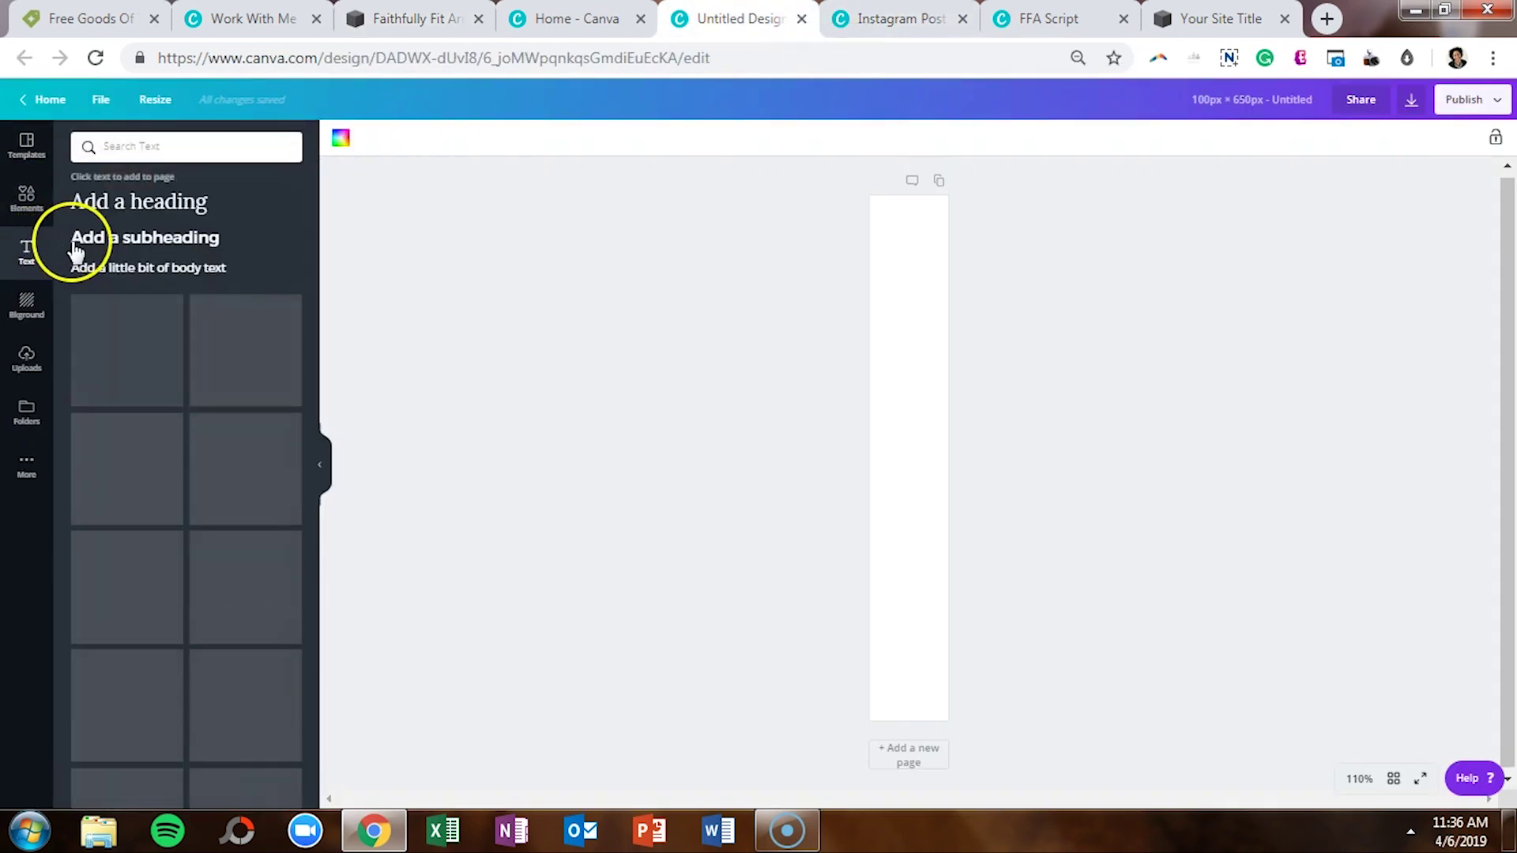
click(119, 204)
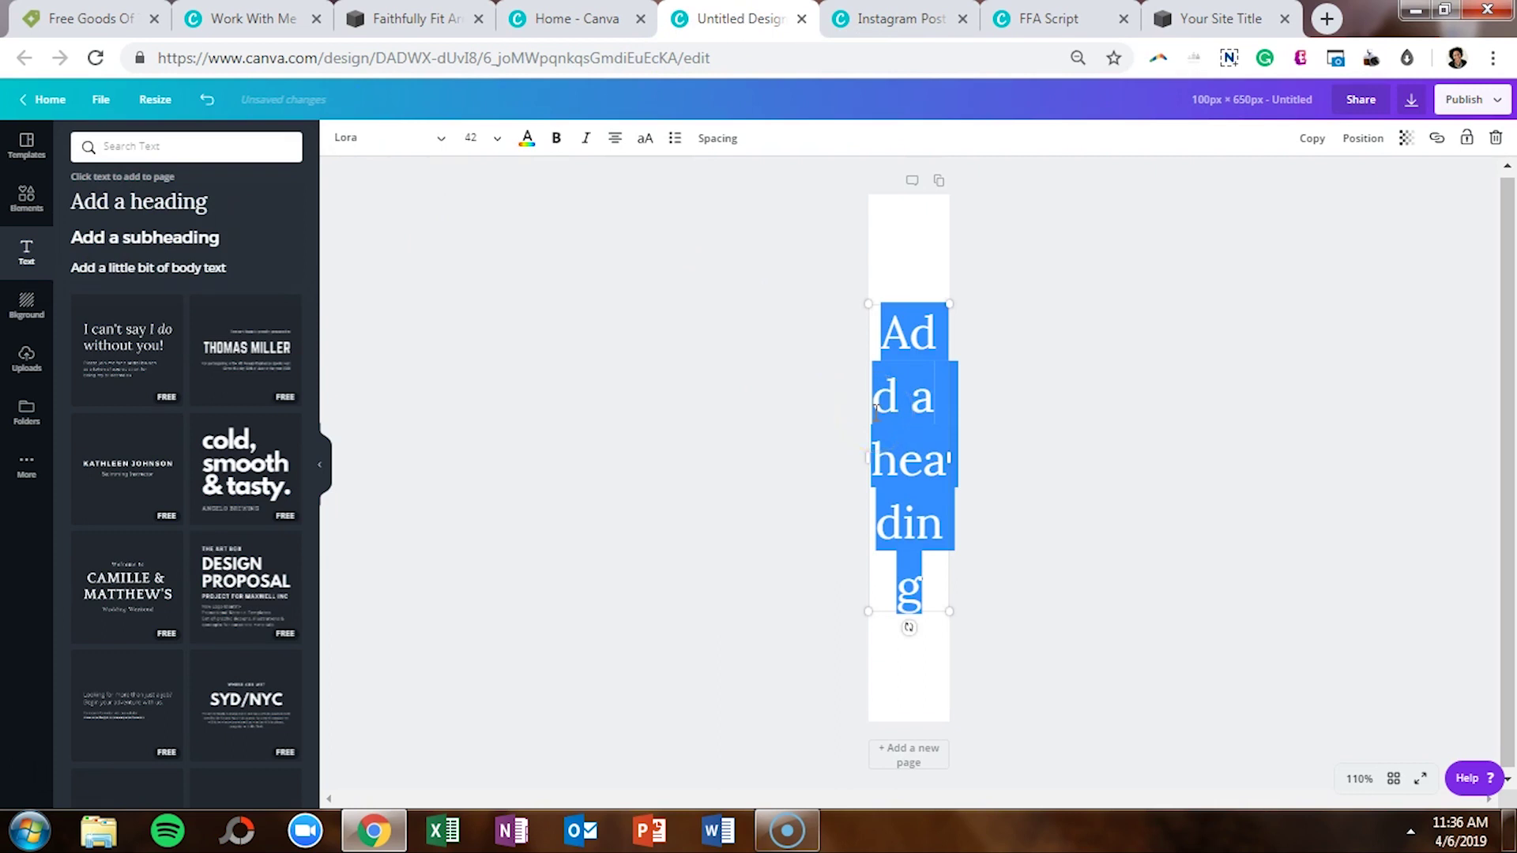
Step: Replace the heading text with "contact us", rotate it to read vertically upward, and stretch its box so it fits on one line
text(co)
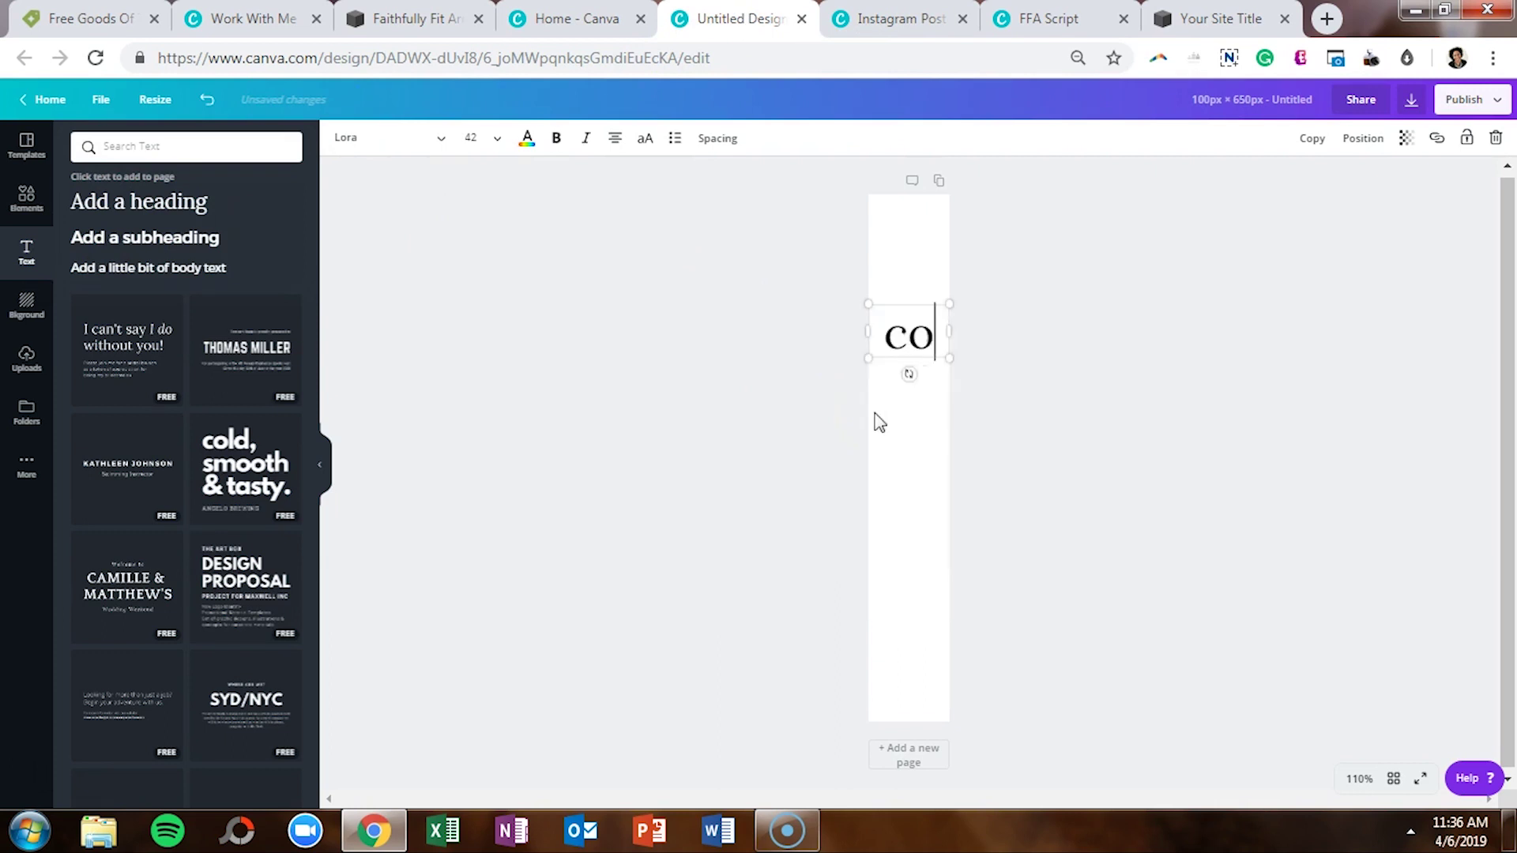
text(ntact us)
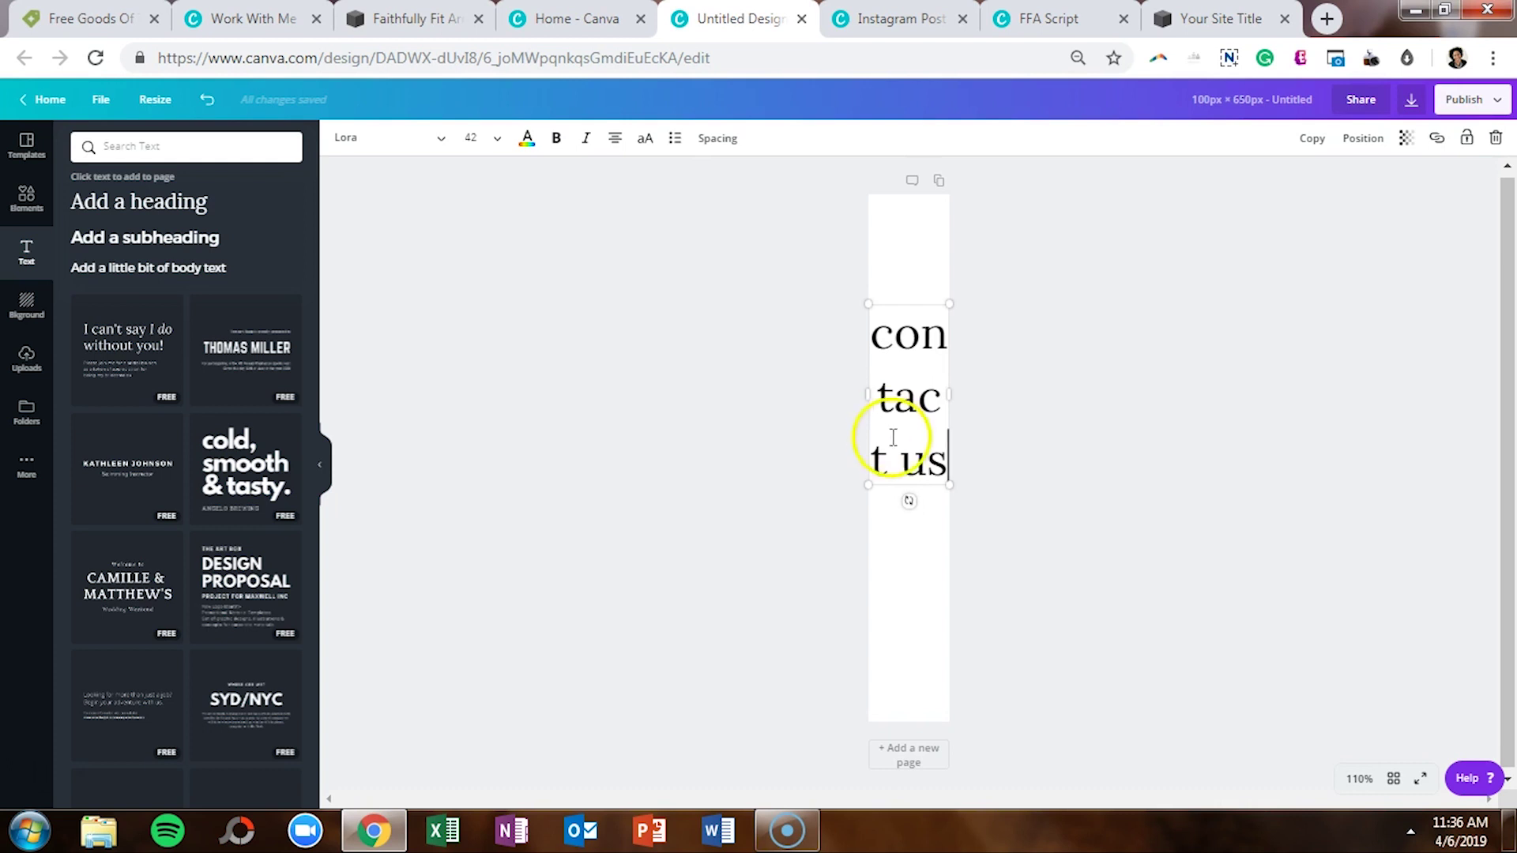
drag(955, 489, 1124, 467)
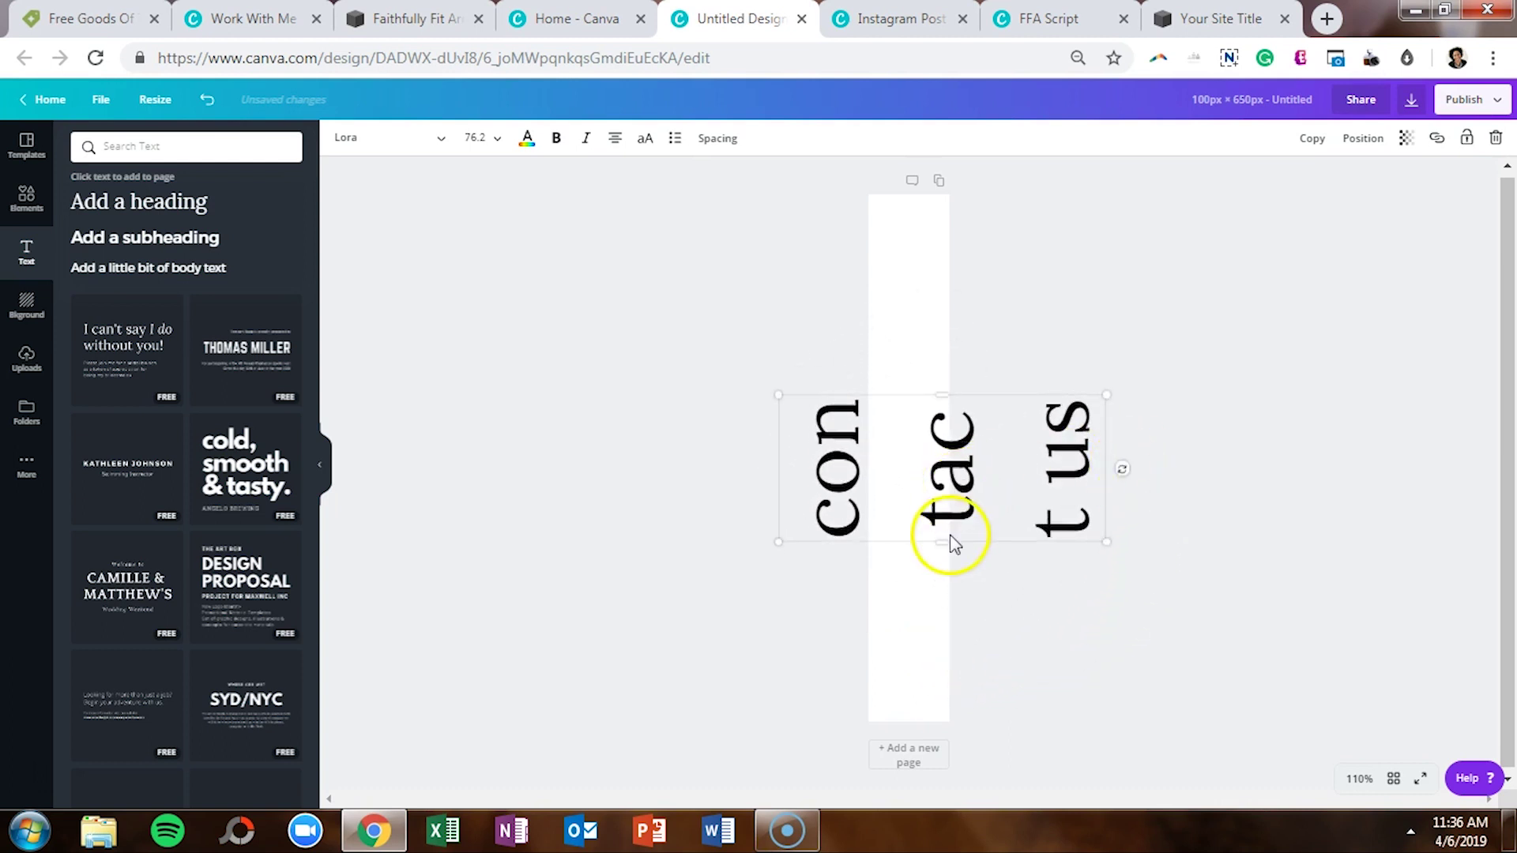
drag(945, 548, 961, 714)
drag(890, 400, 883, 214)
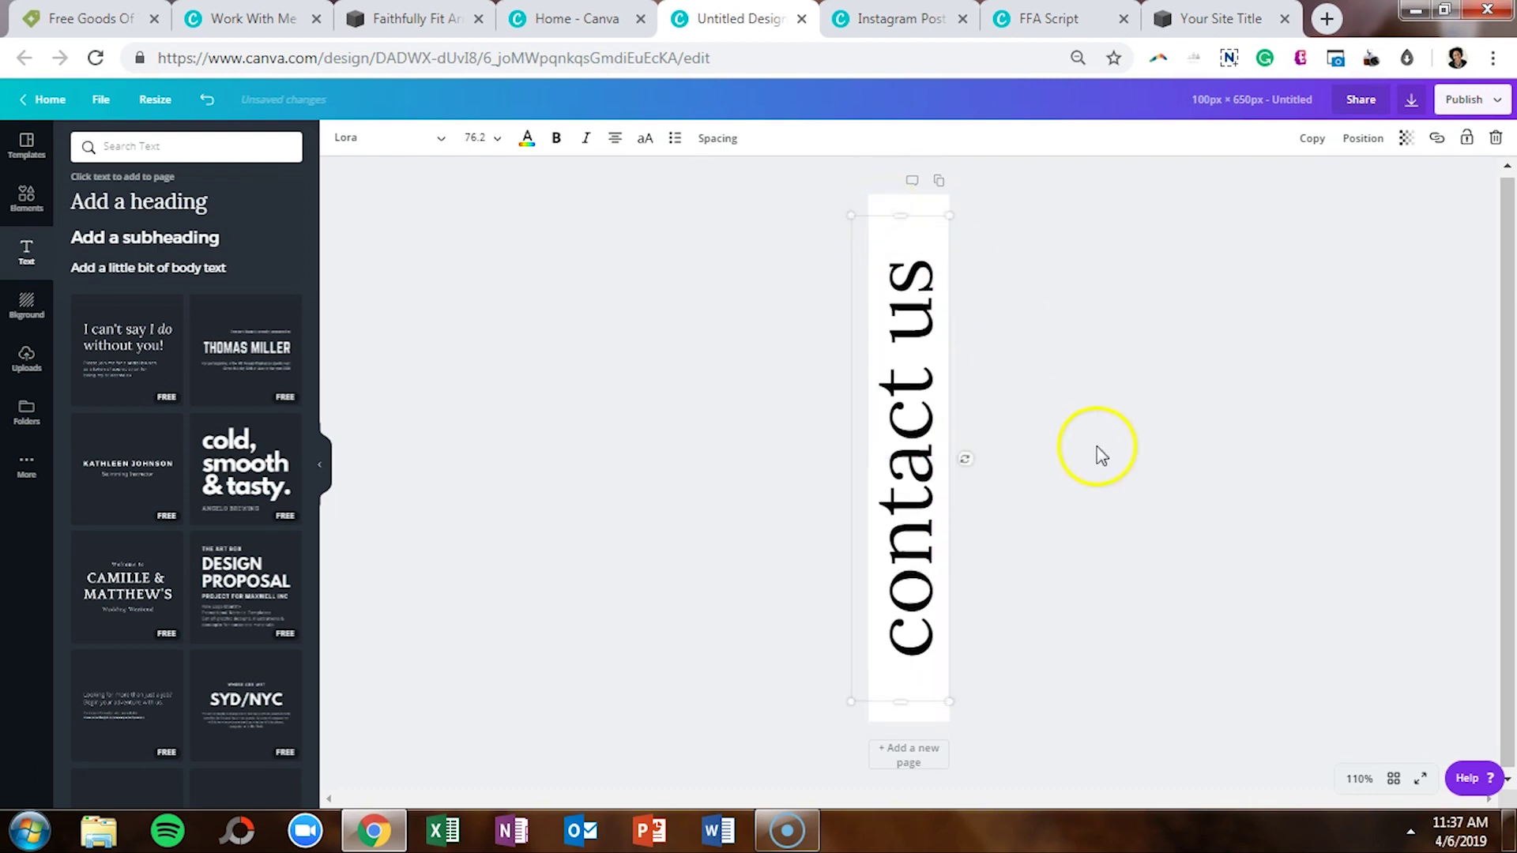
click(1215, 478)
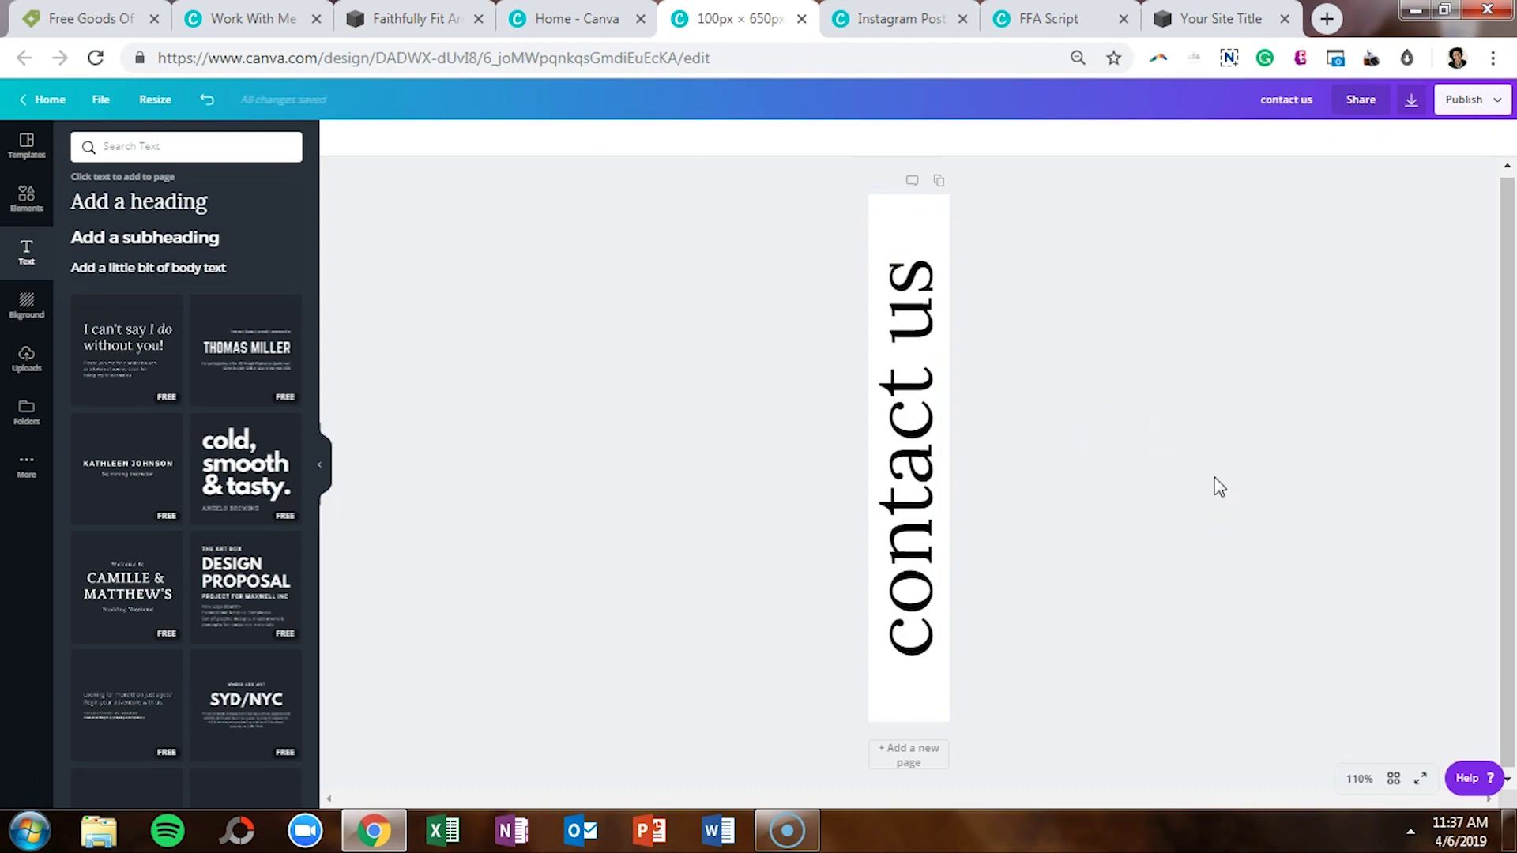
Step: Change the font of the "contact us" text to Cochocib Script
triple_click(909, 411)
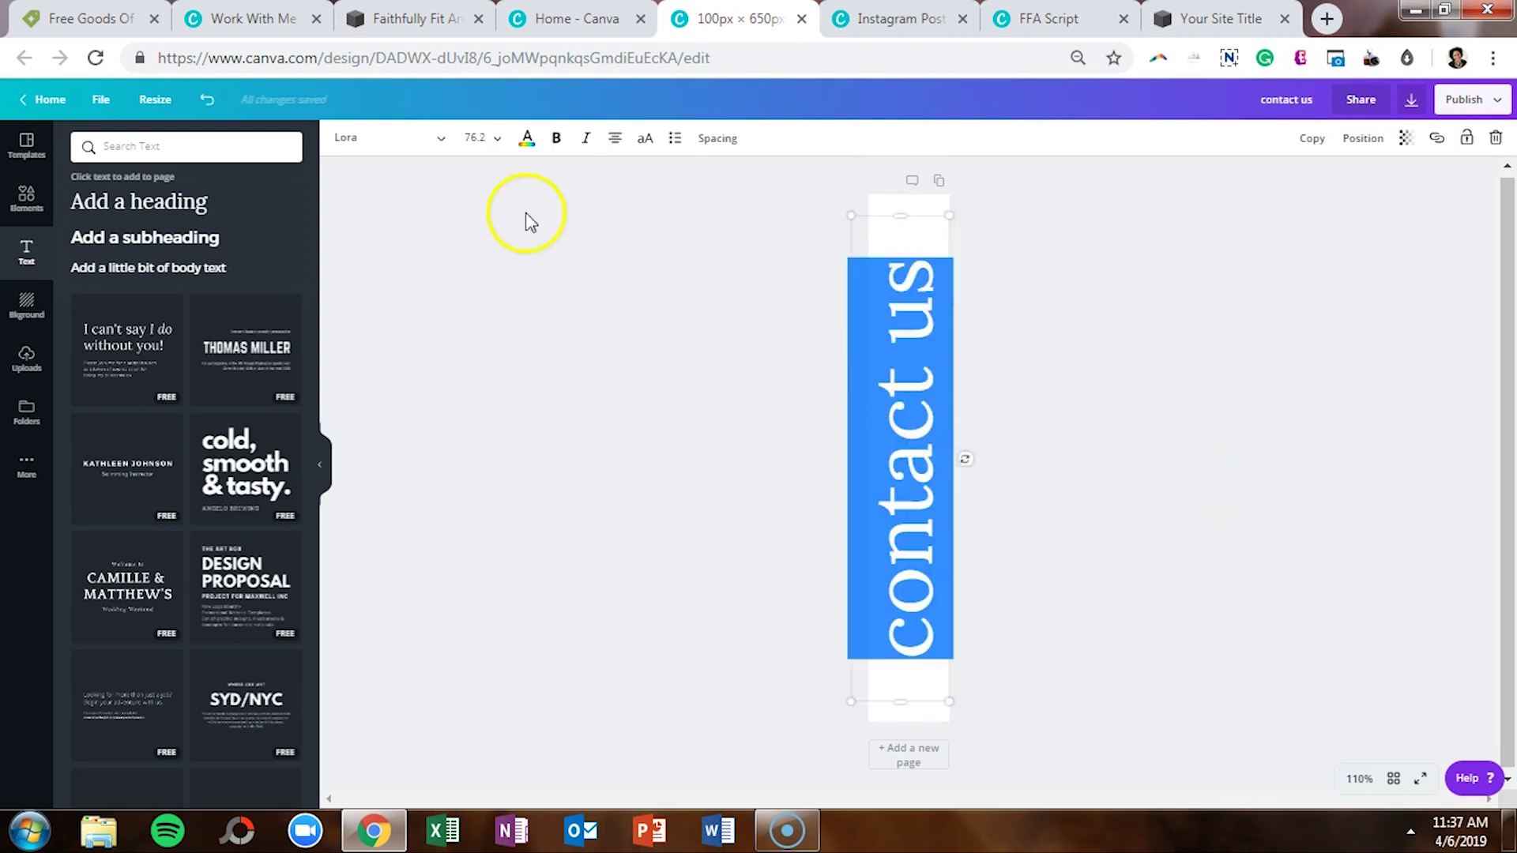
click(409, 150)
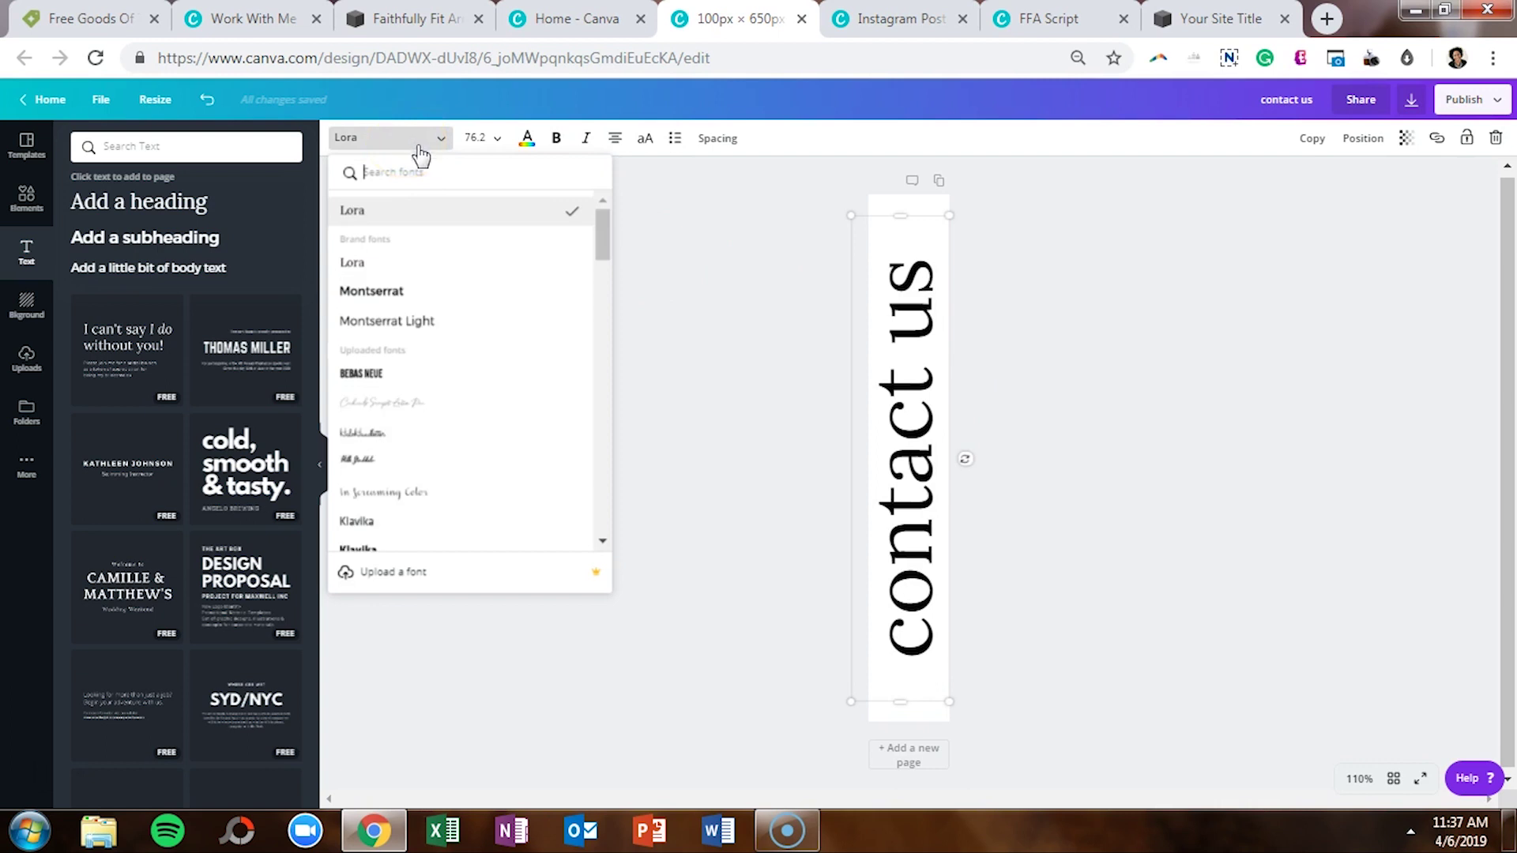
click(406, 407)
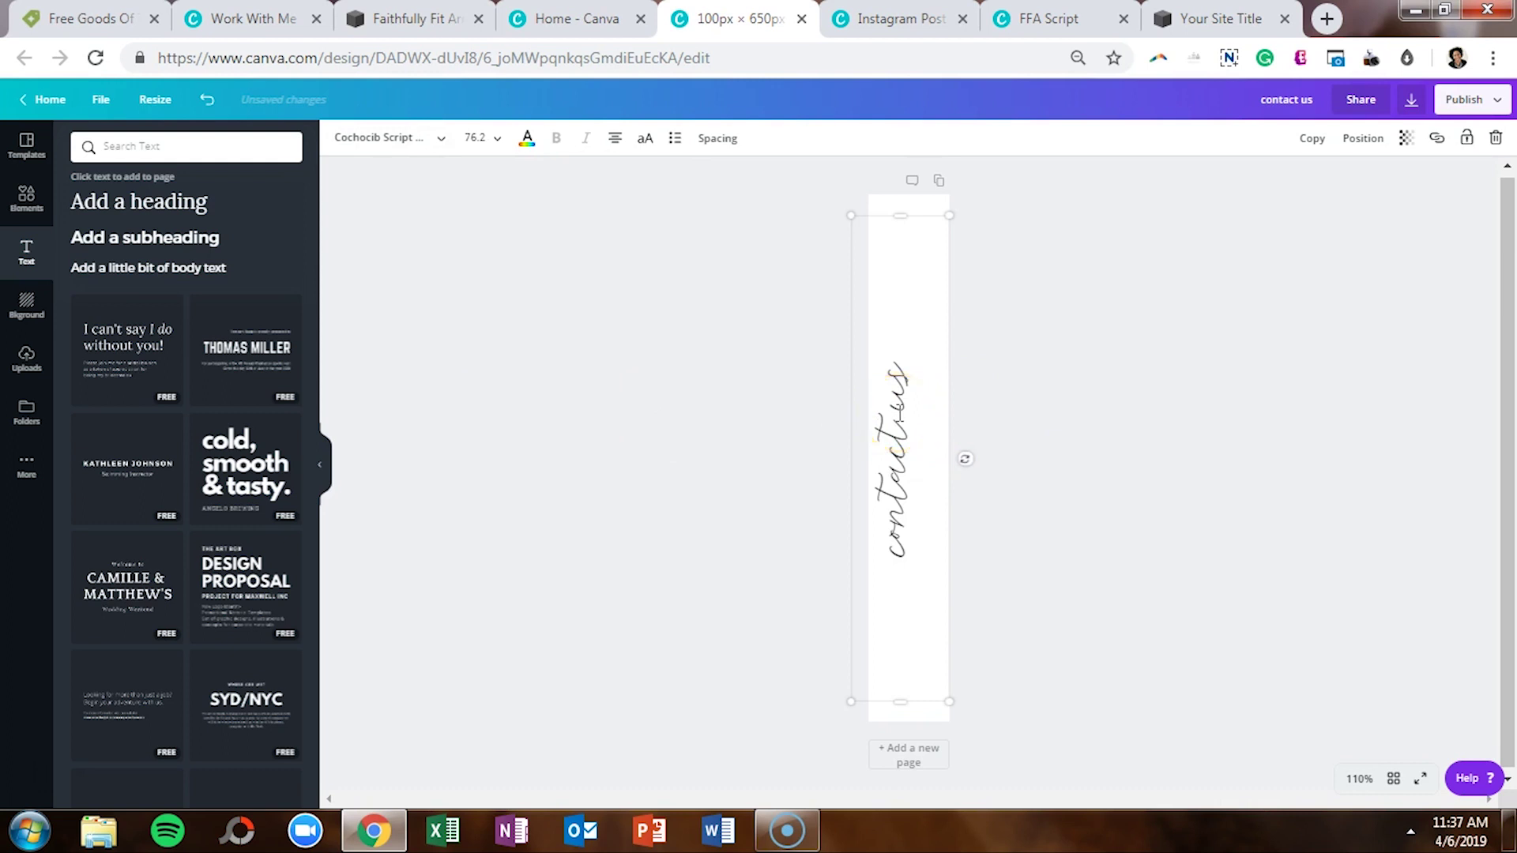
Step: Set the "contact us" text size to 144 and reposition the text so it sits centred within the page
double_click(901, 407)
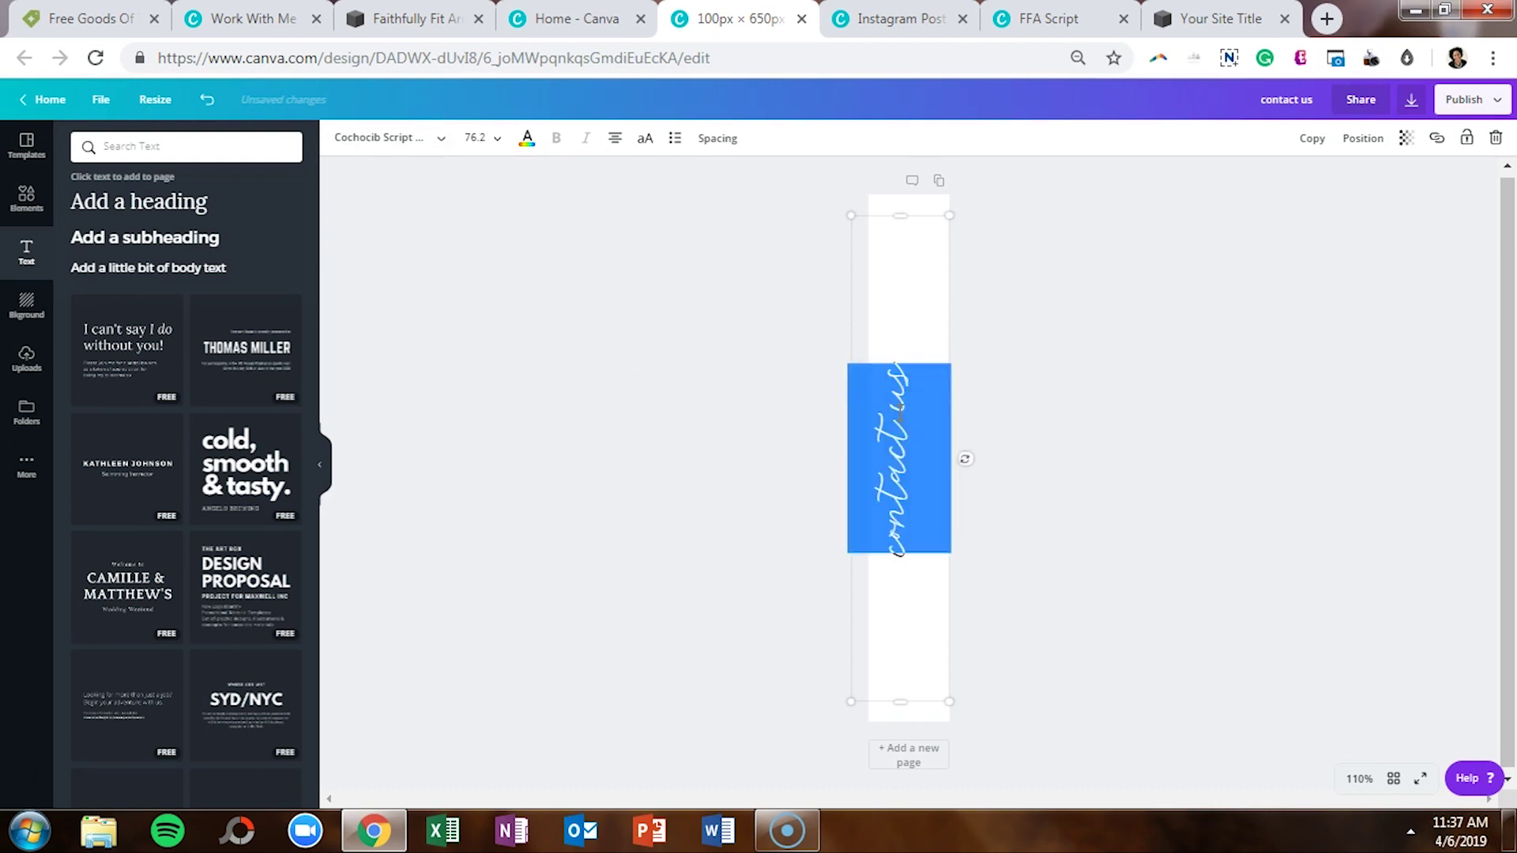
click(479, 140)
scroll(521, 443, down, 5)
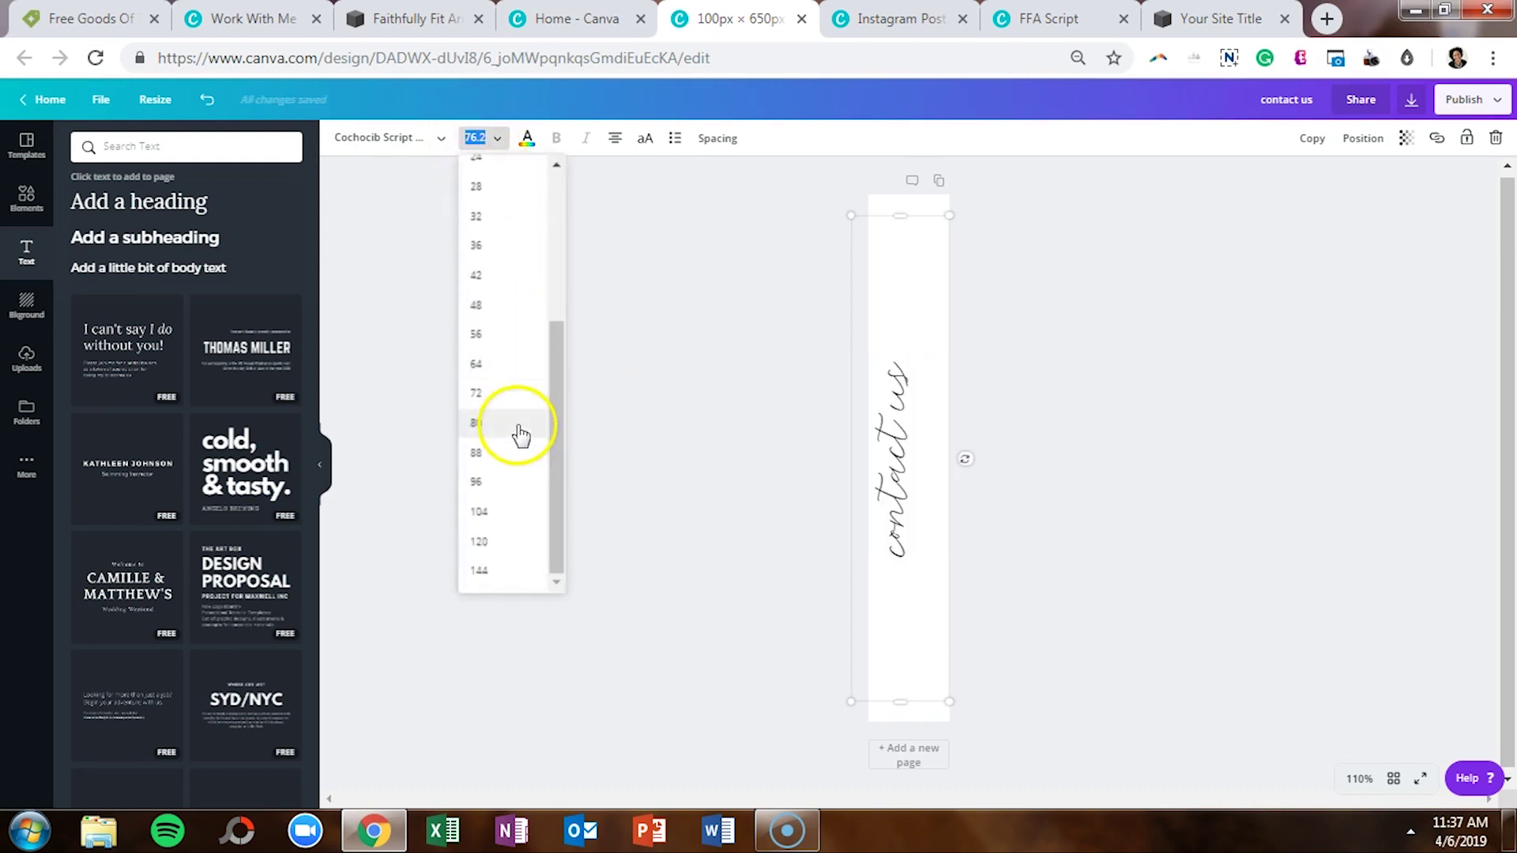
click(488, 571)
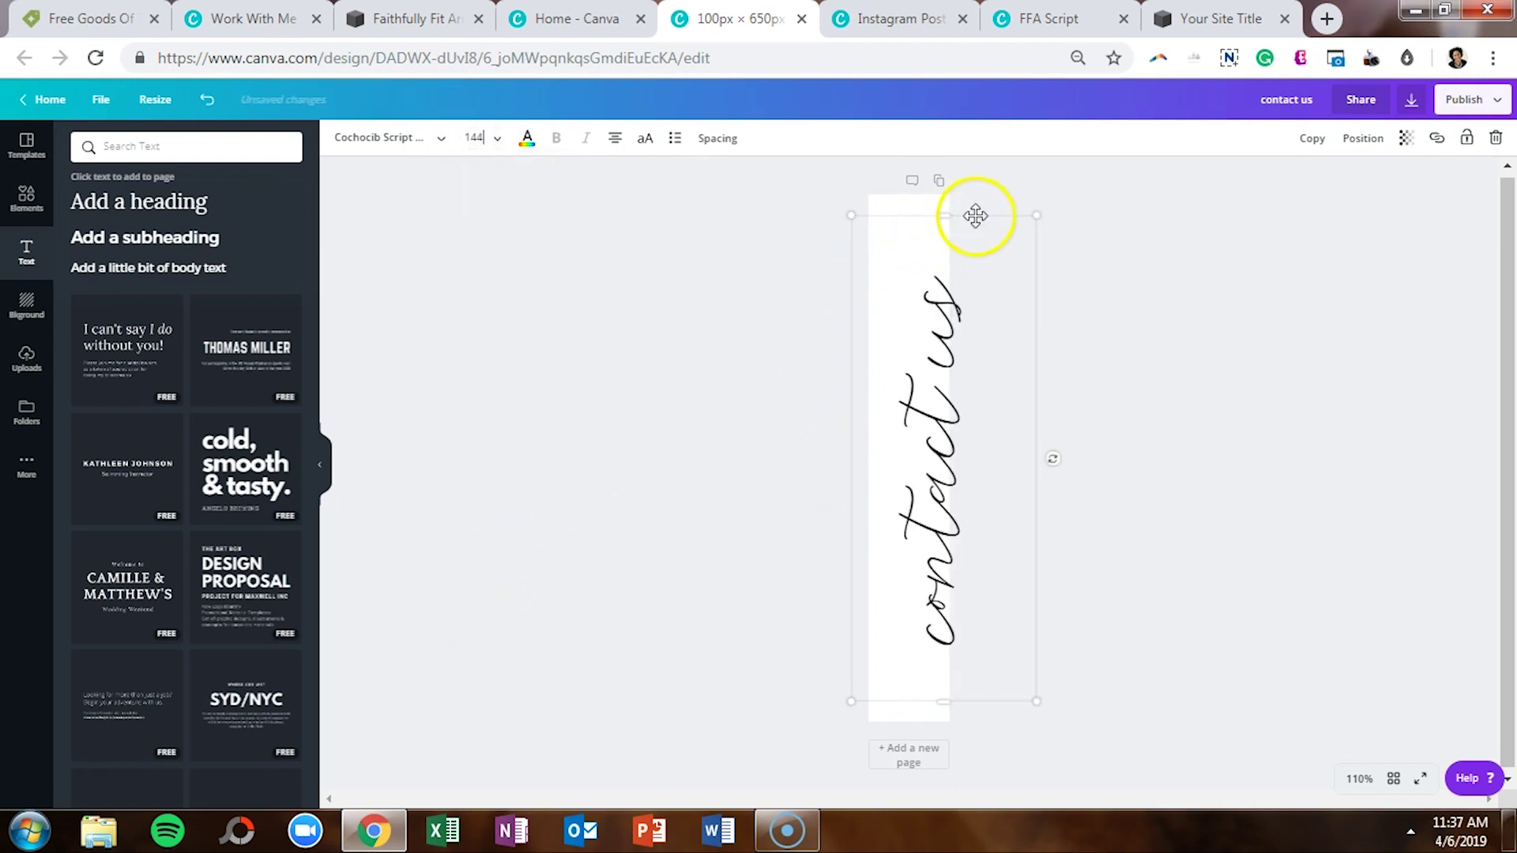
drag(973, 215, 955, 221)
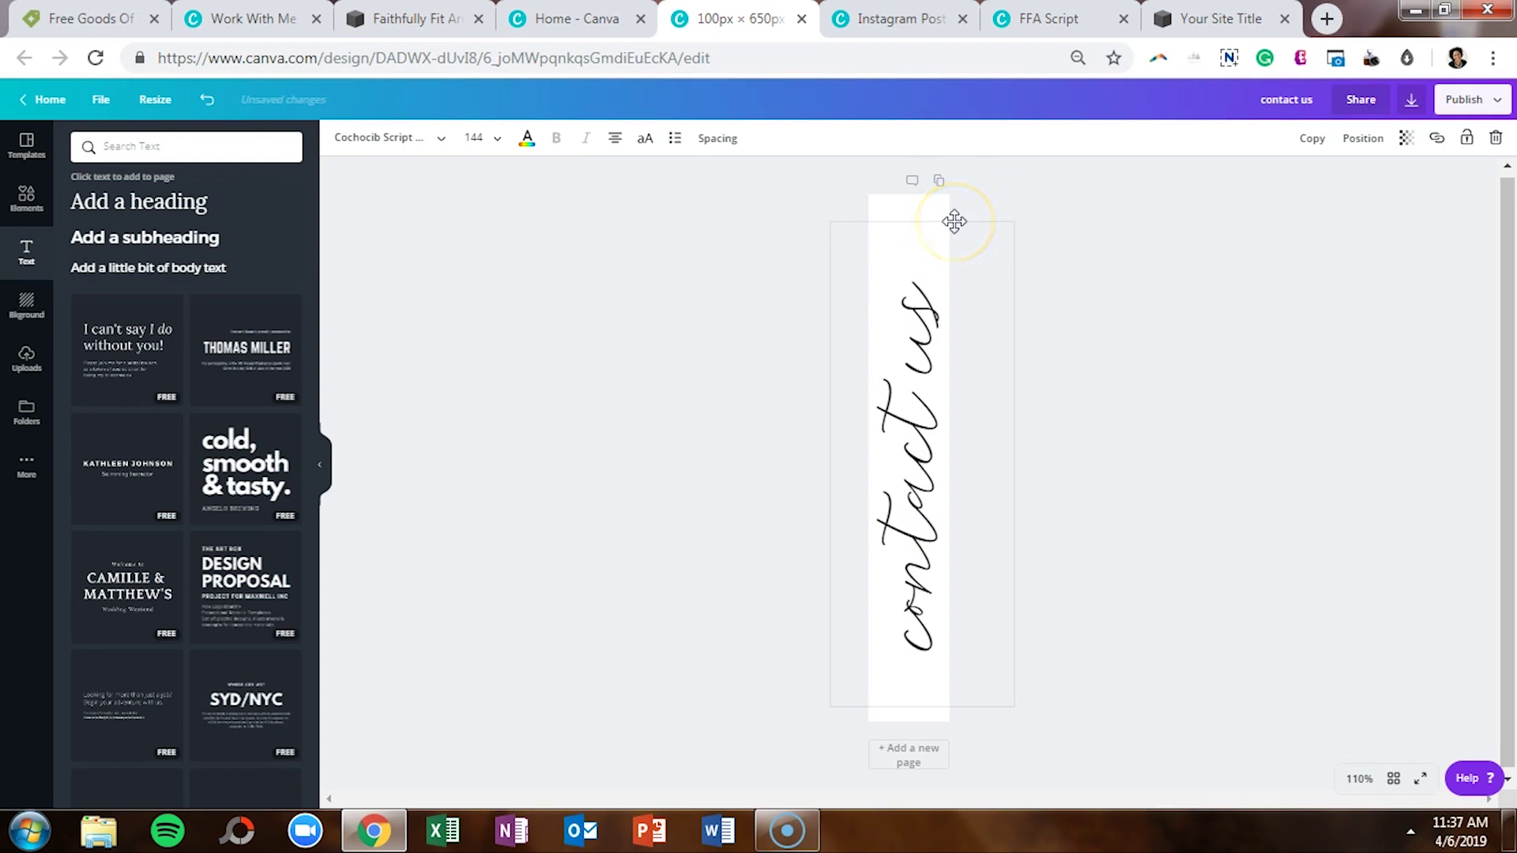
click(1122, 351)
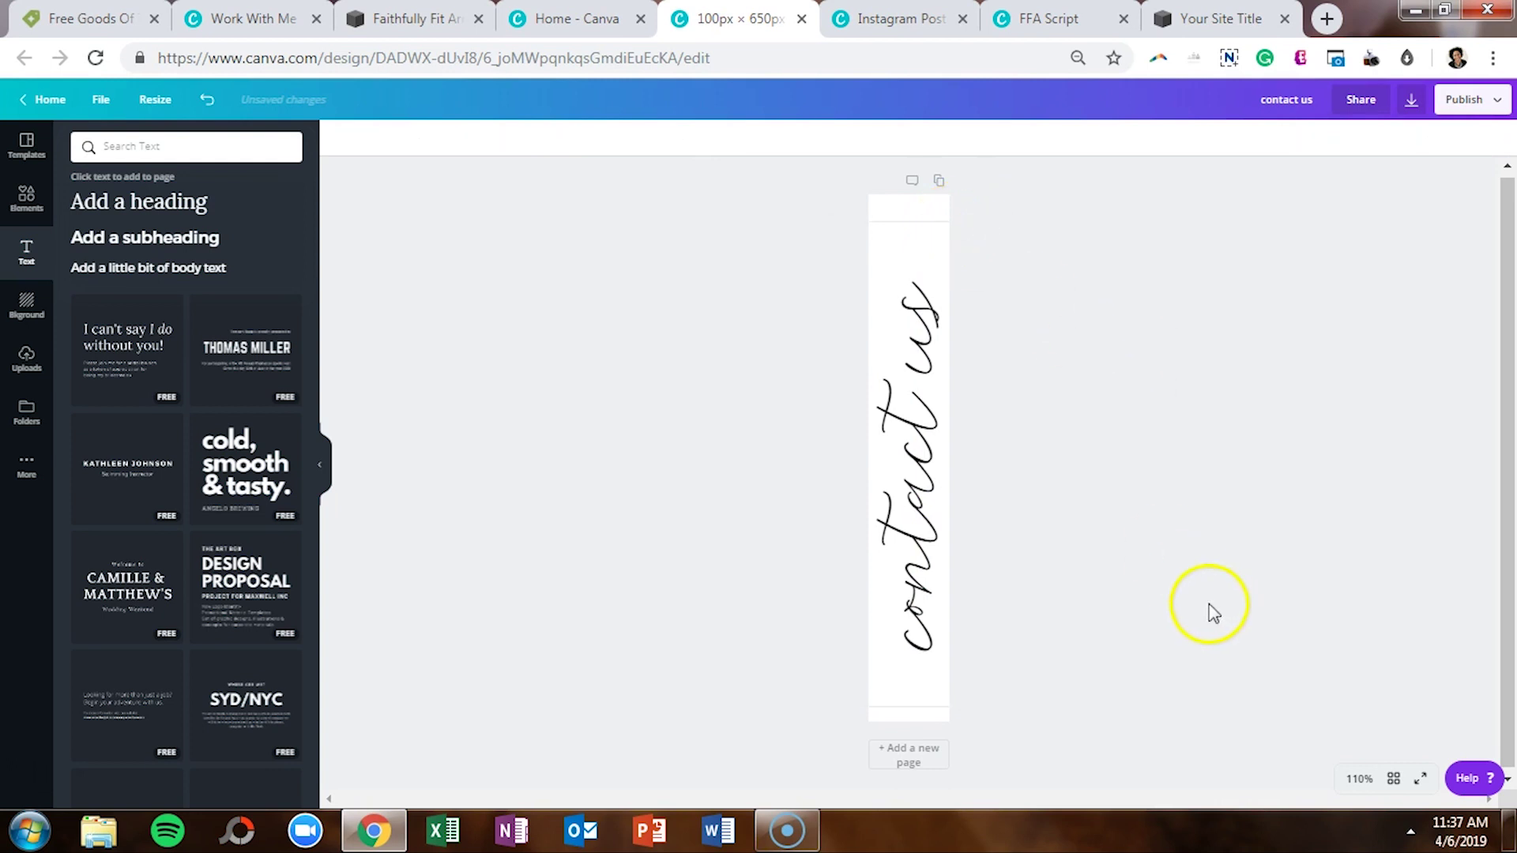
Step: Download the design as a PNG with a transparent background, and return to the editor
click(1410, 101)
click(1307, 212)
click(1292, 233)
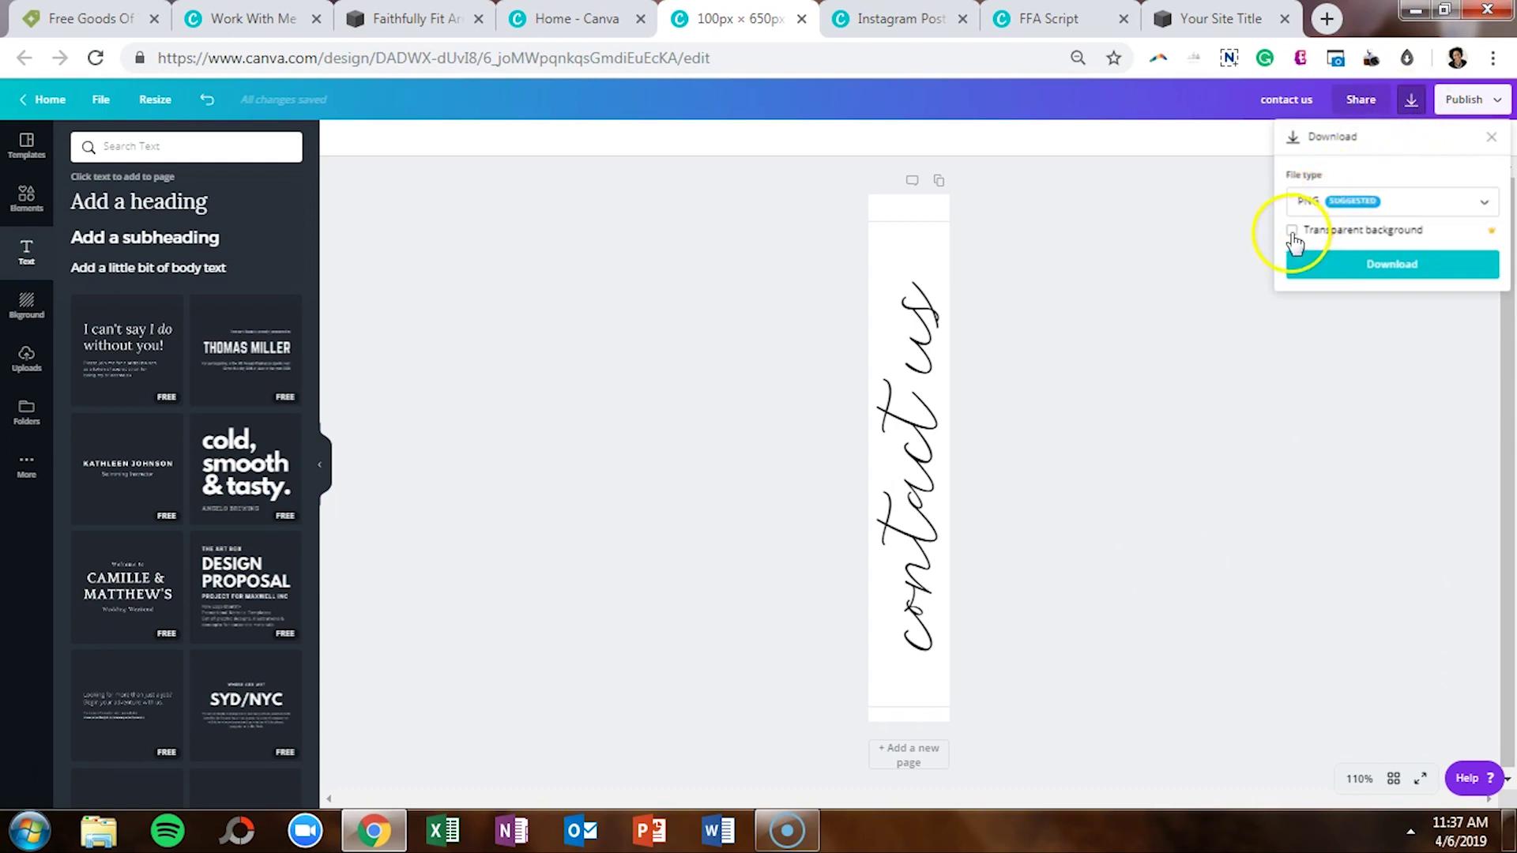
click(1293, 232)
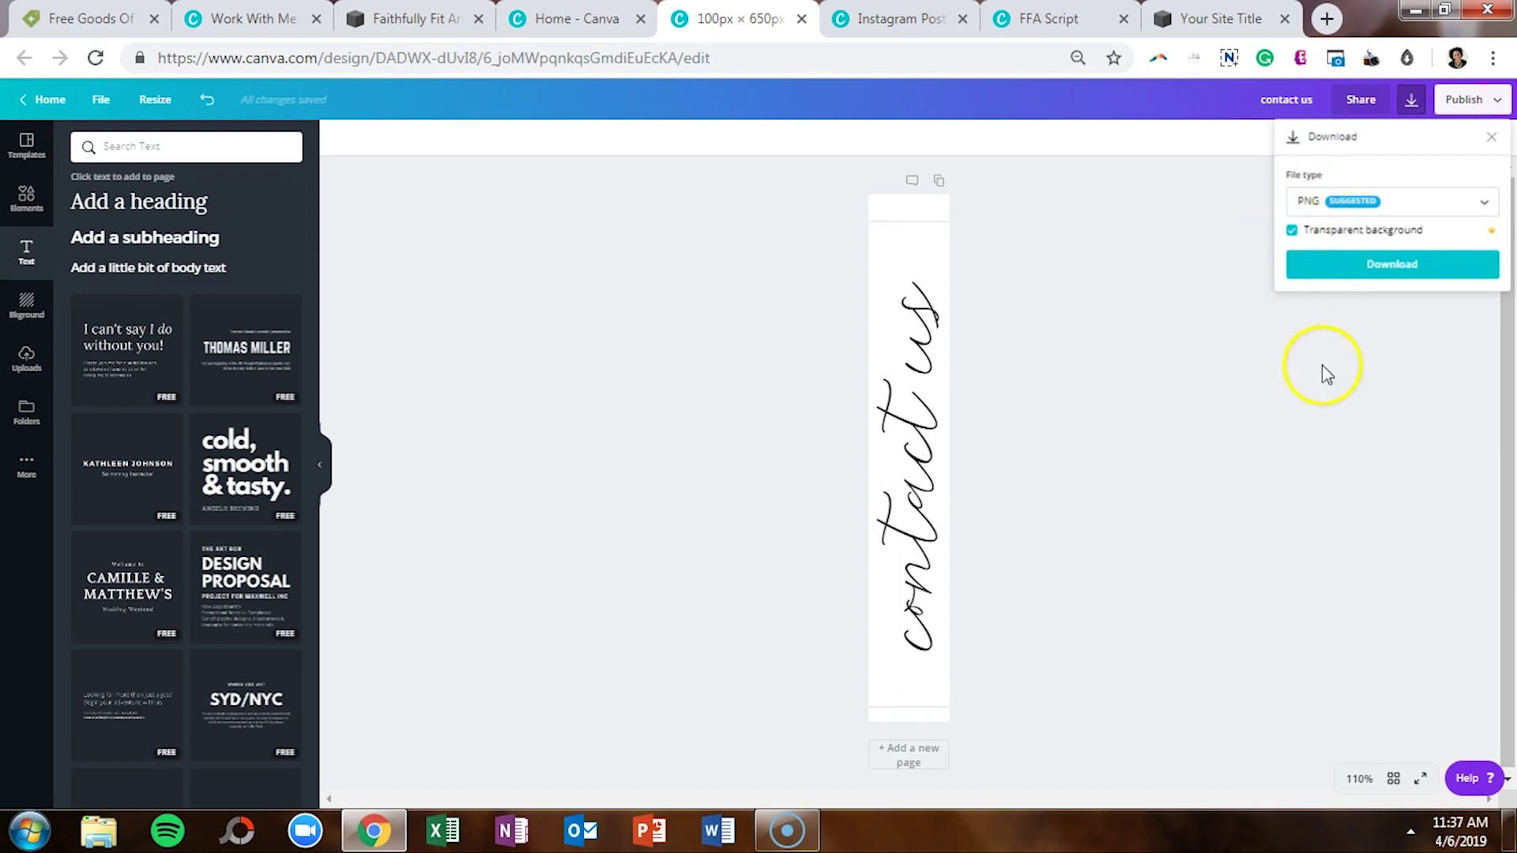
click(1354, 267)
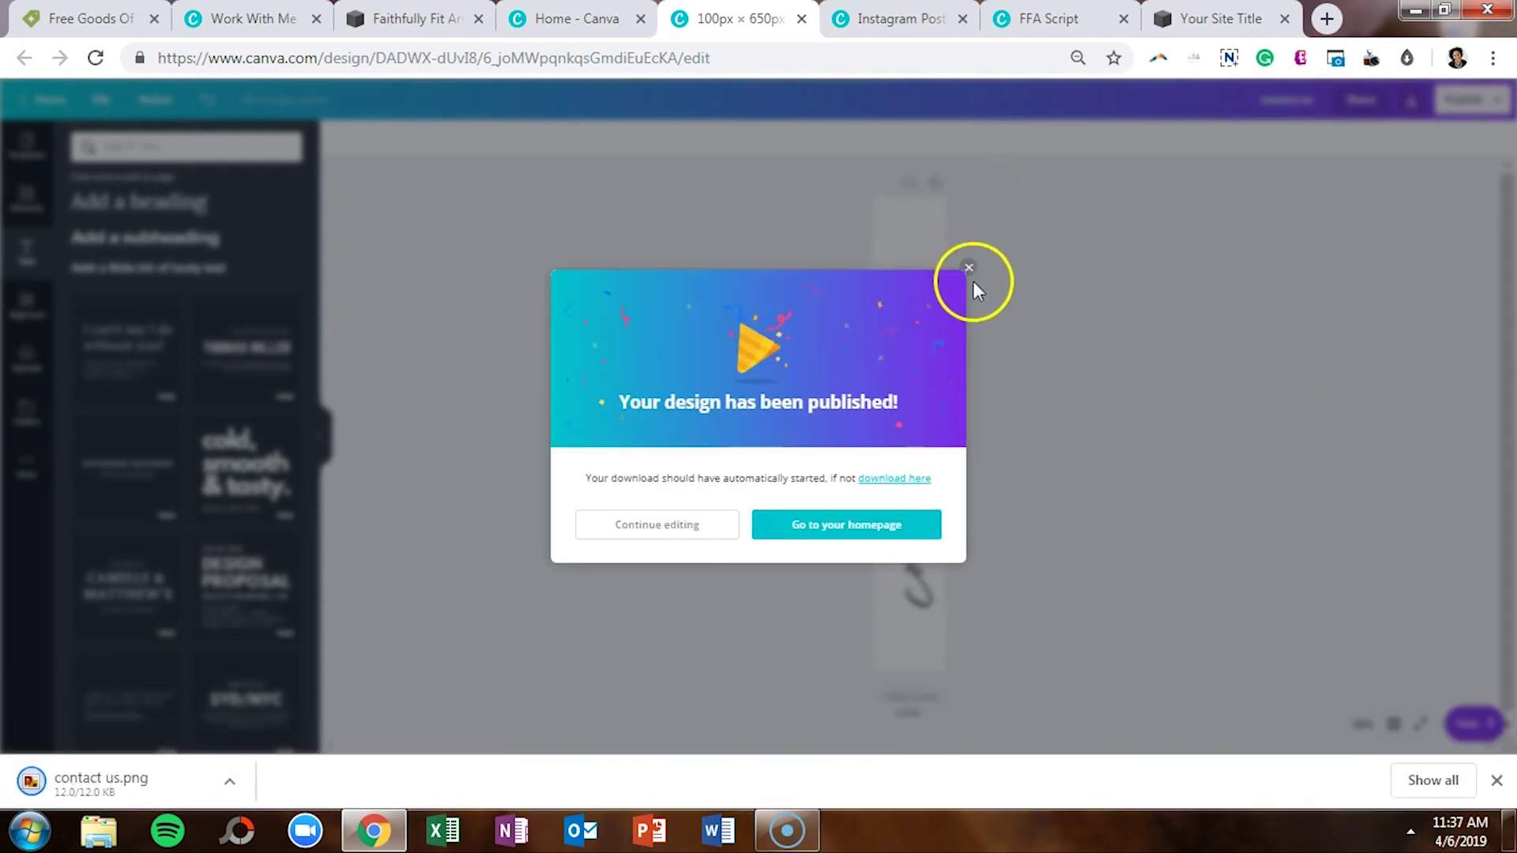
click(968, 268)
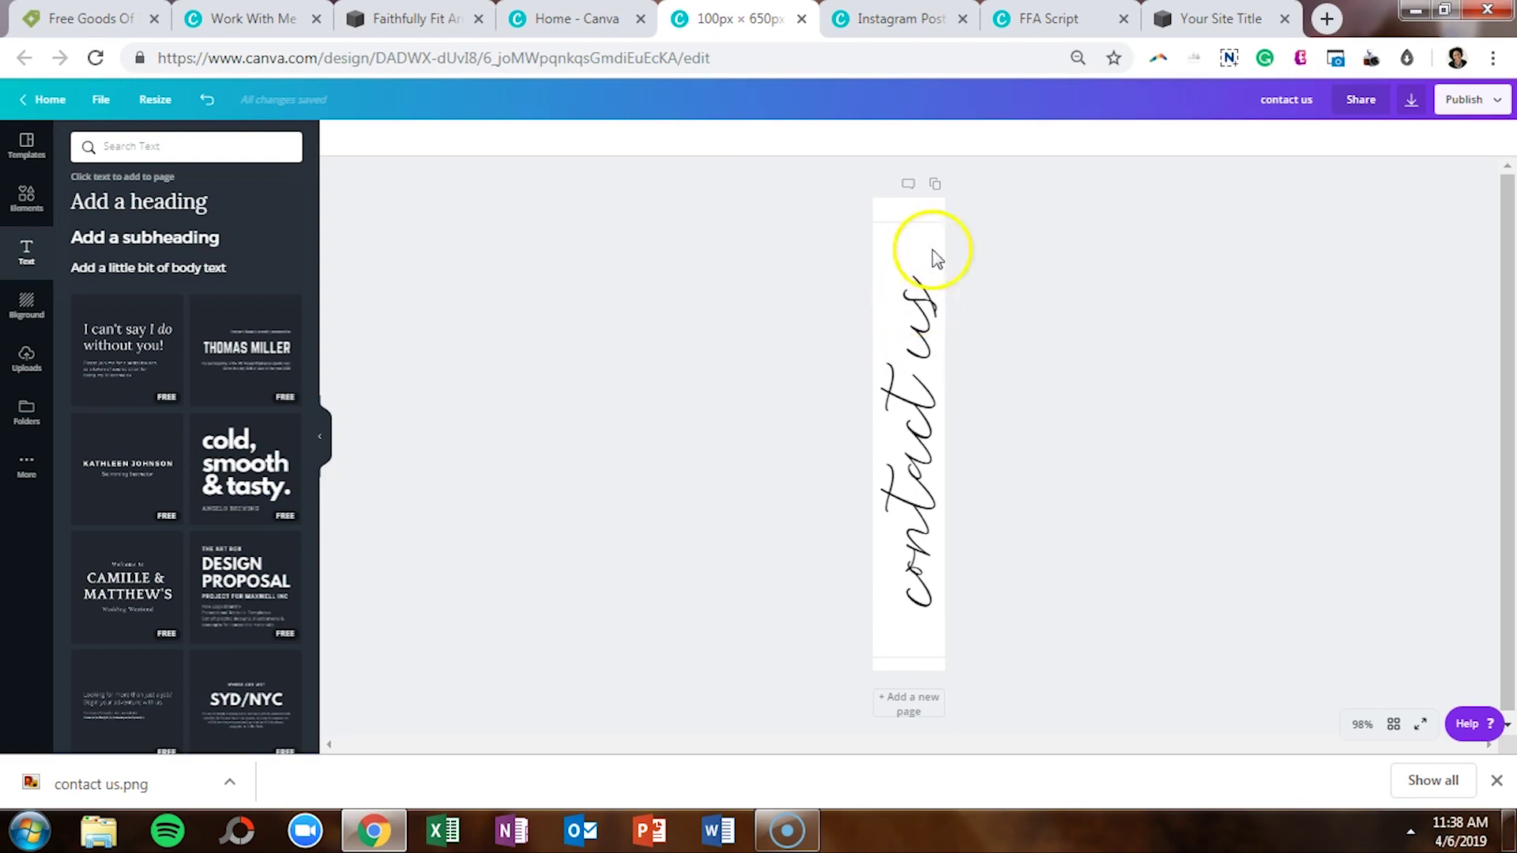
Step: Switch to the Capture Your Photos Squarespace site and open the Home - Services section for editing
key(ctrl+8)
click(701, 371)
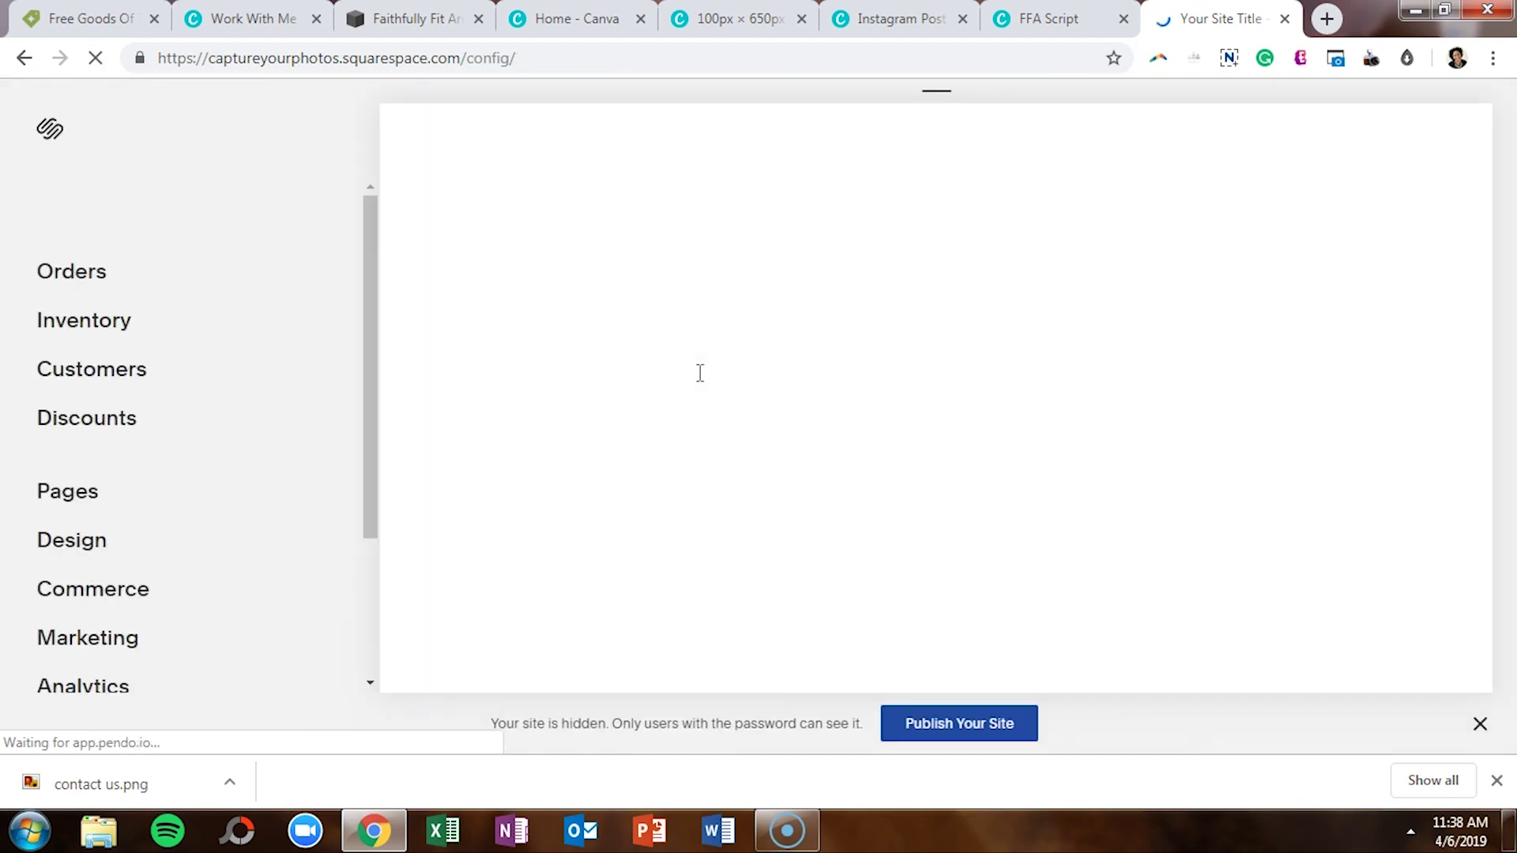
scroll(808, 355, down, 12)
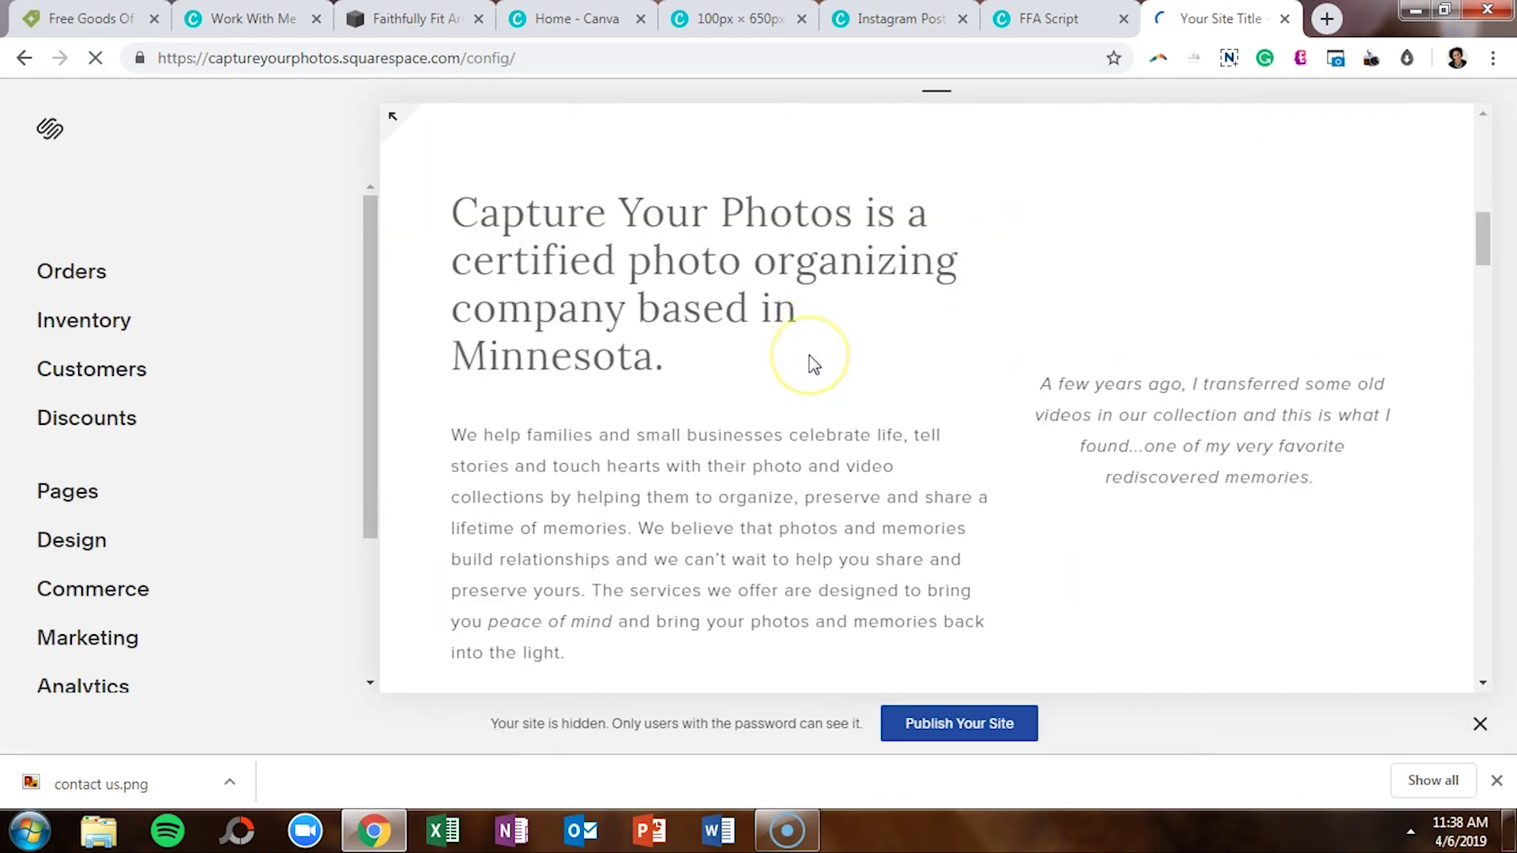
scroll(810, 360, down, 7)
click(637, 193)
click(562, 126)
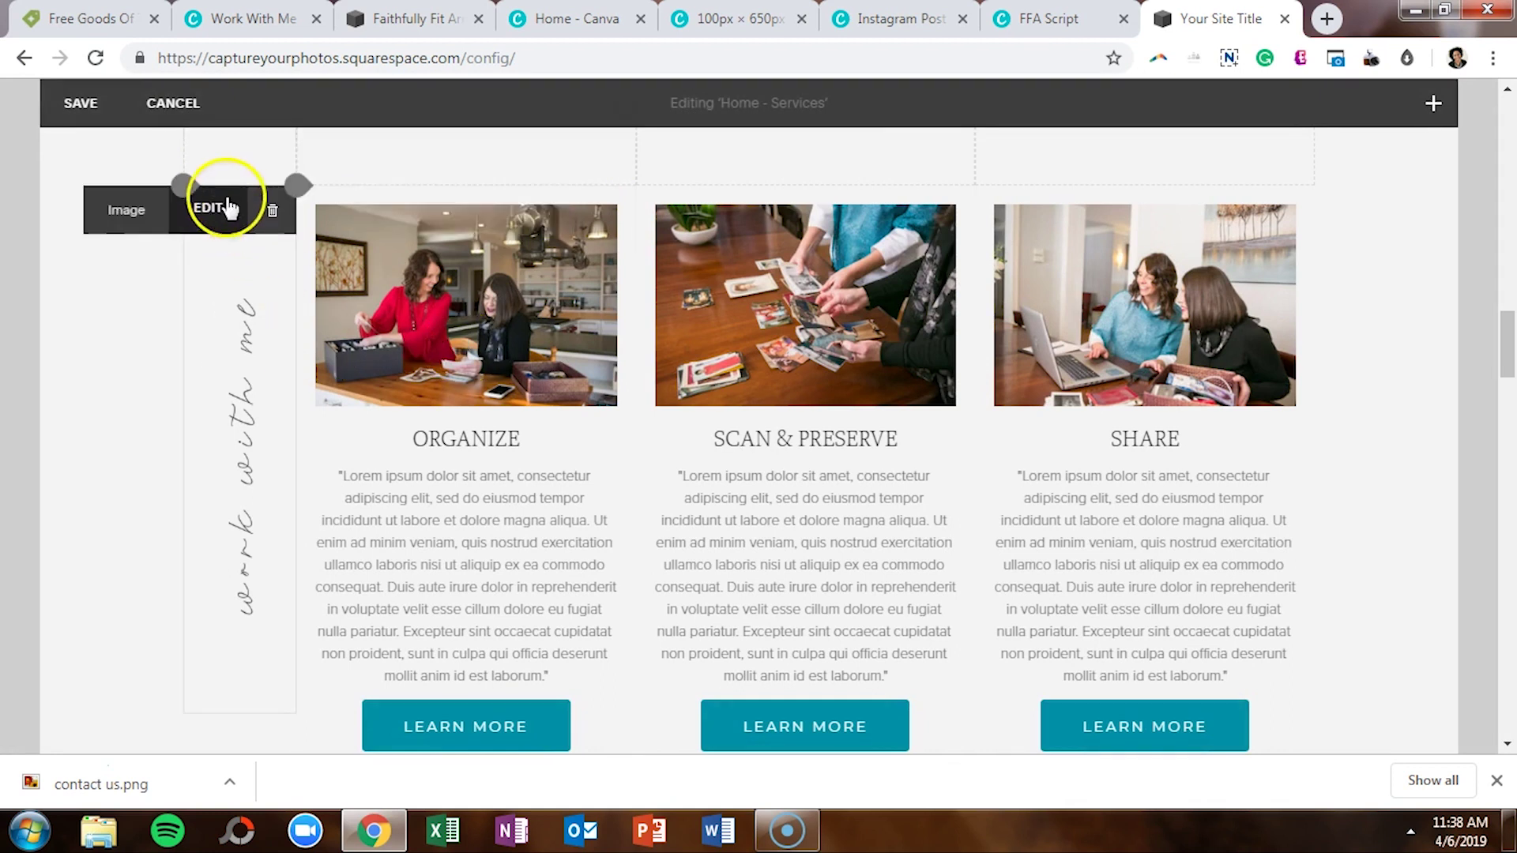
Step: Insert an image block above the "work with me" graphic and upload contact us.png from the desktop into it
click(186, 186)
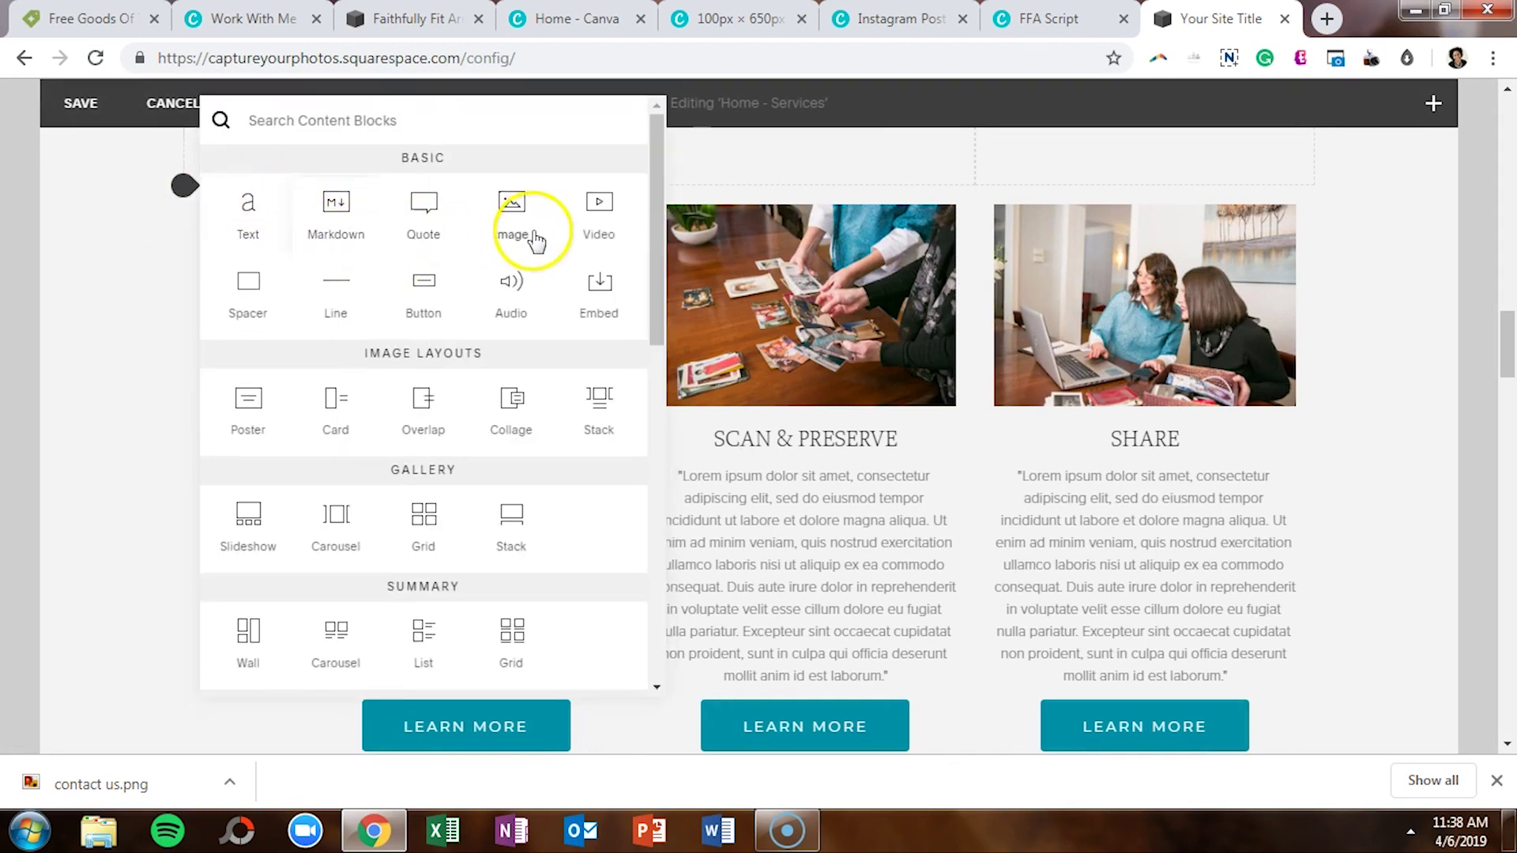
click(514, 211)
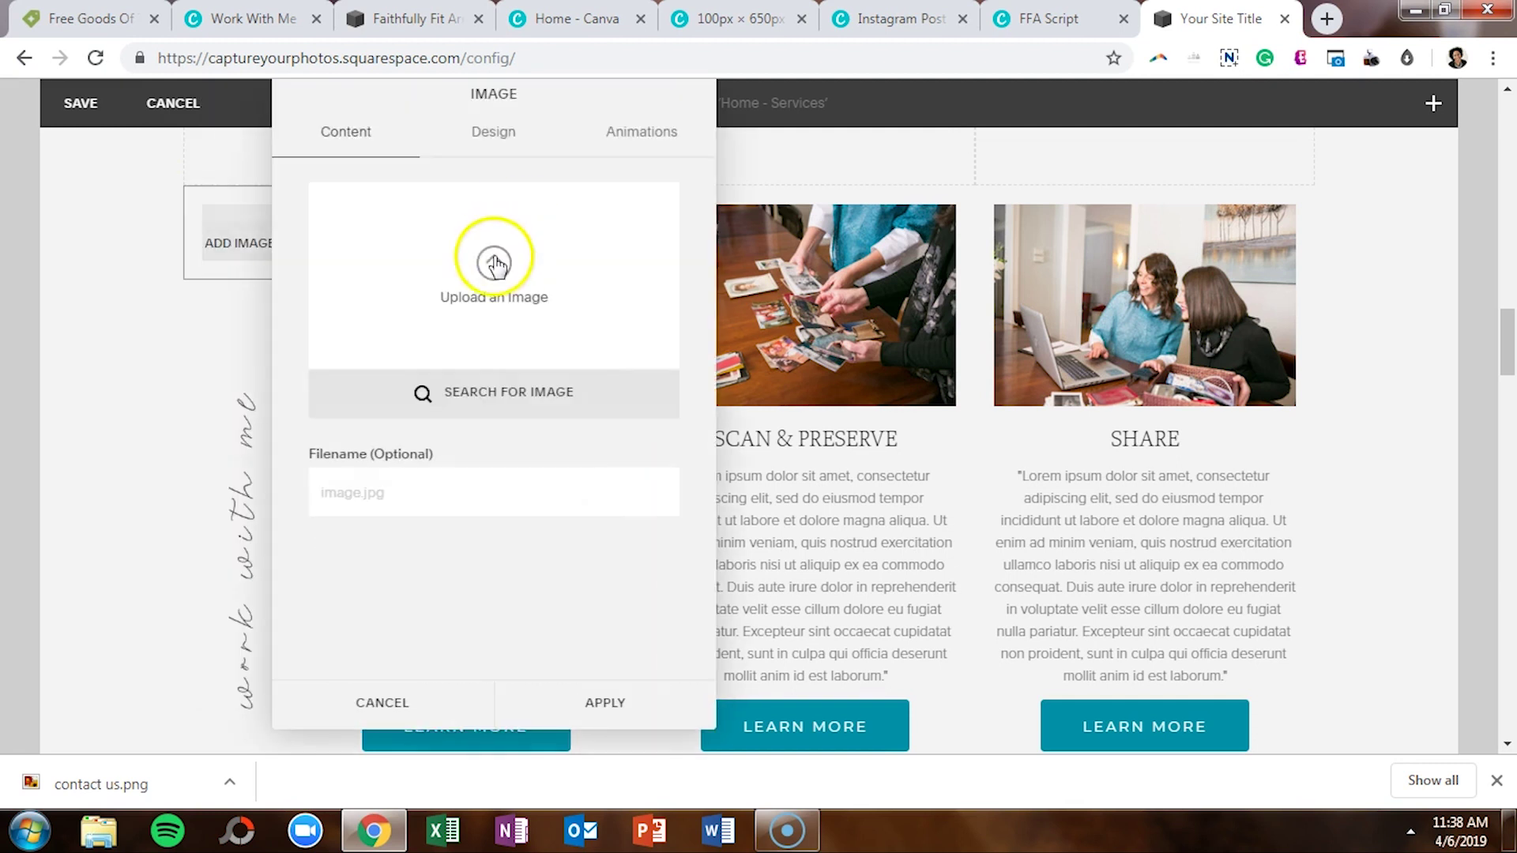
click(494, 267)
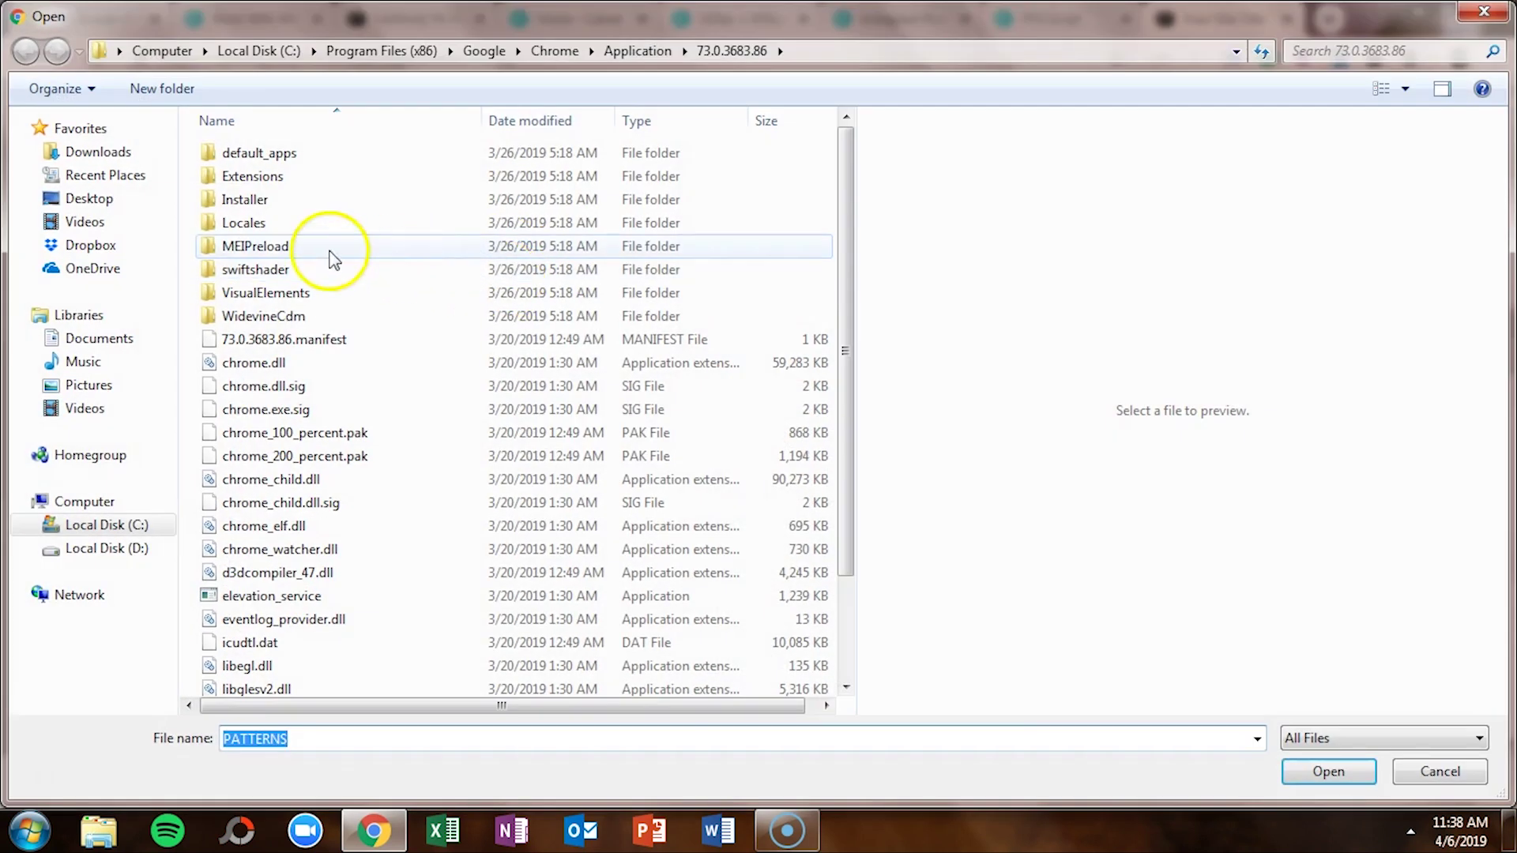
click(111, 200)
double_click(535, 482)
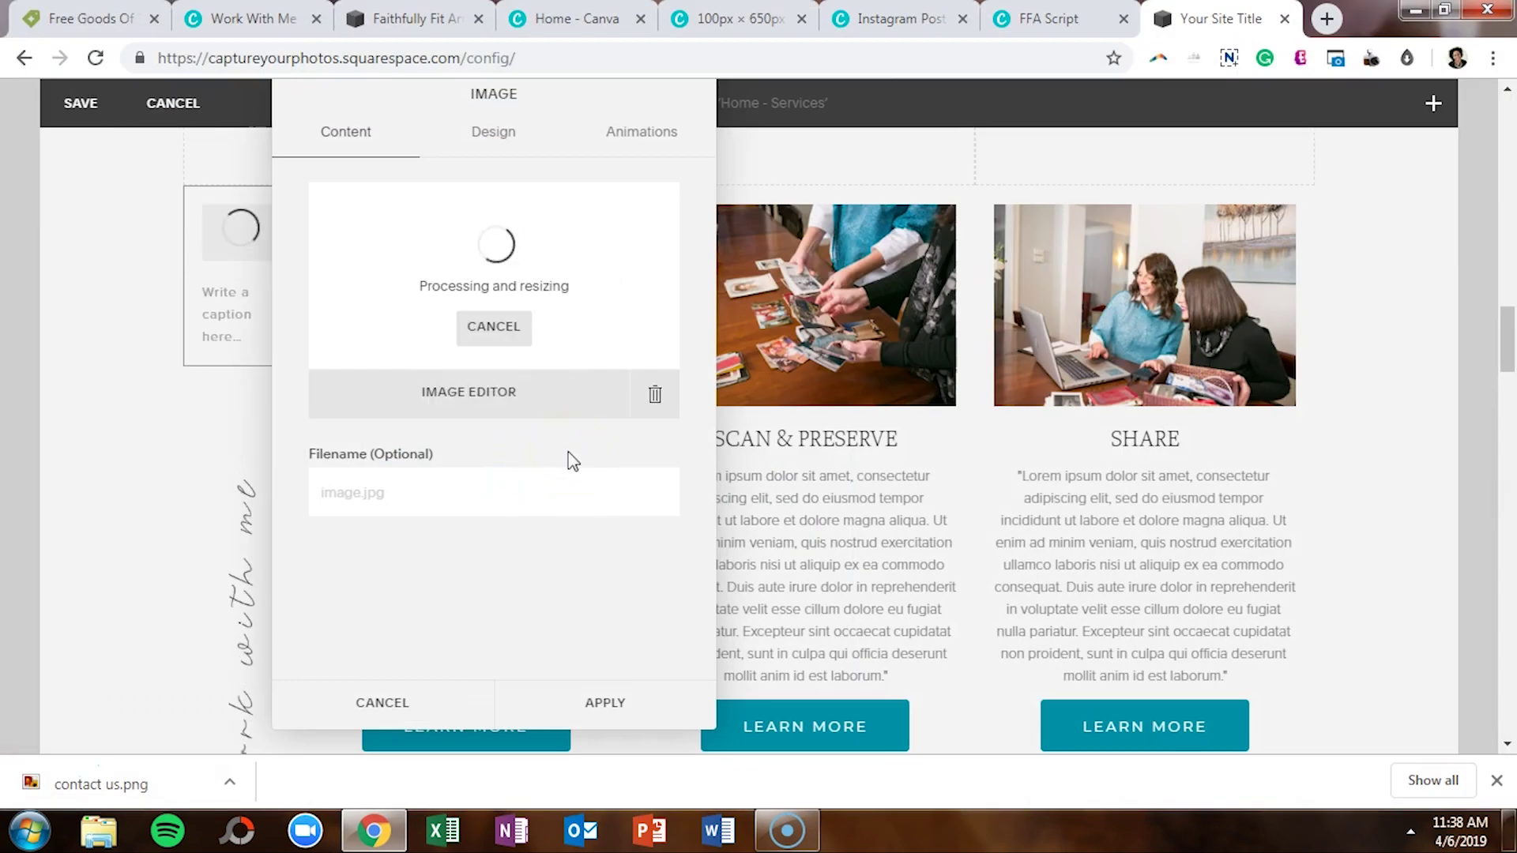
click(569, 479)
click(605, 702)
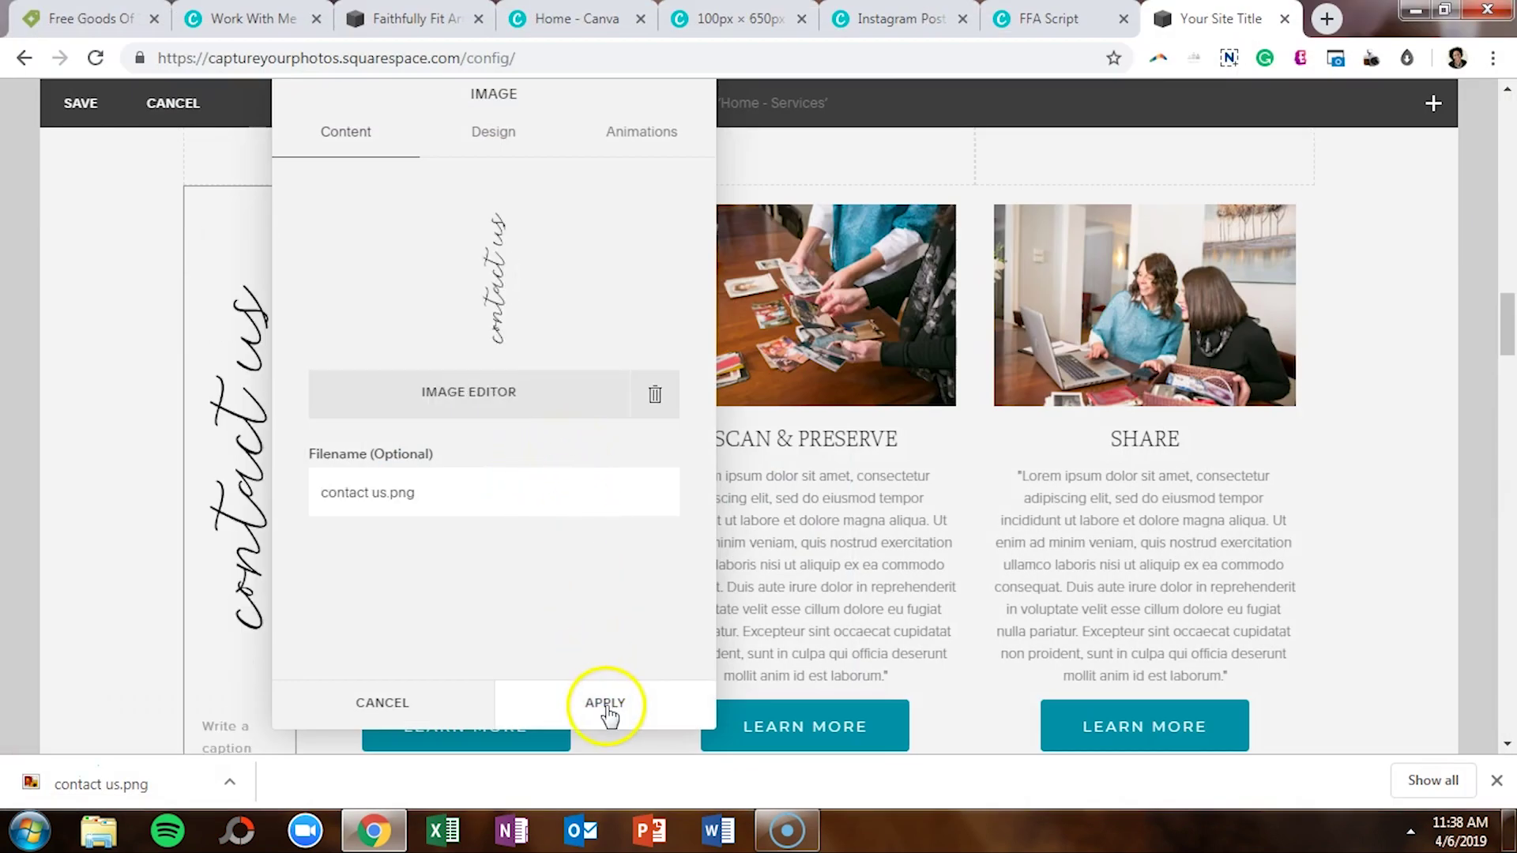
Step: Delete the "contact us" image block from the Home - Services section and save the section
scroll(638, 474, down, 3)
scroll(640, 474, down, 3)
scroll(640, 474, up, 6)
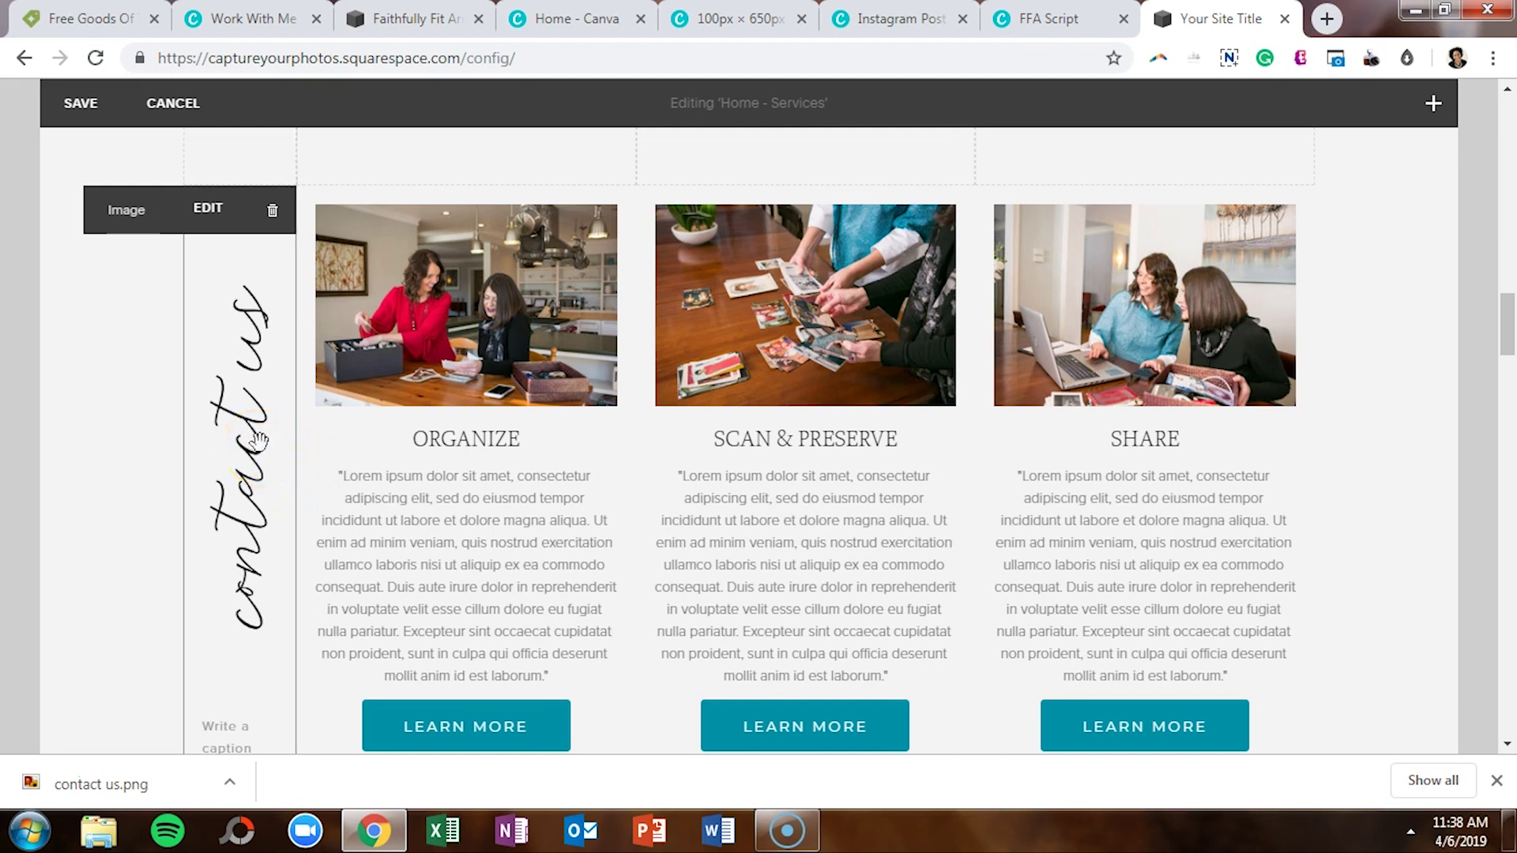
mouse_move(258, 432)
mouse_down()
mouse_move(225, 363)
mouse_move(245, 330)
mouse_up()
click(272, 210)
click(332, 304)
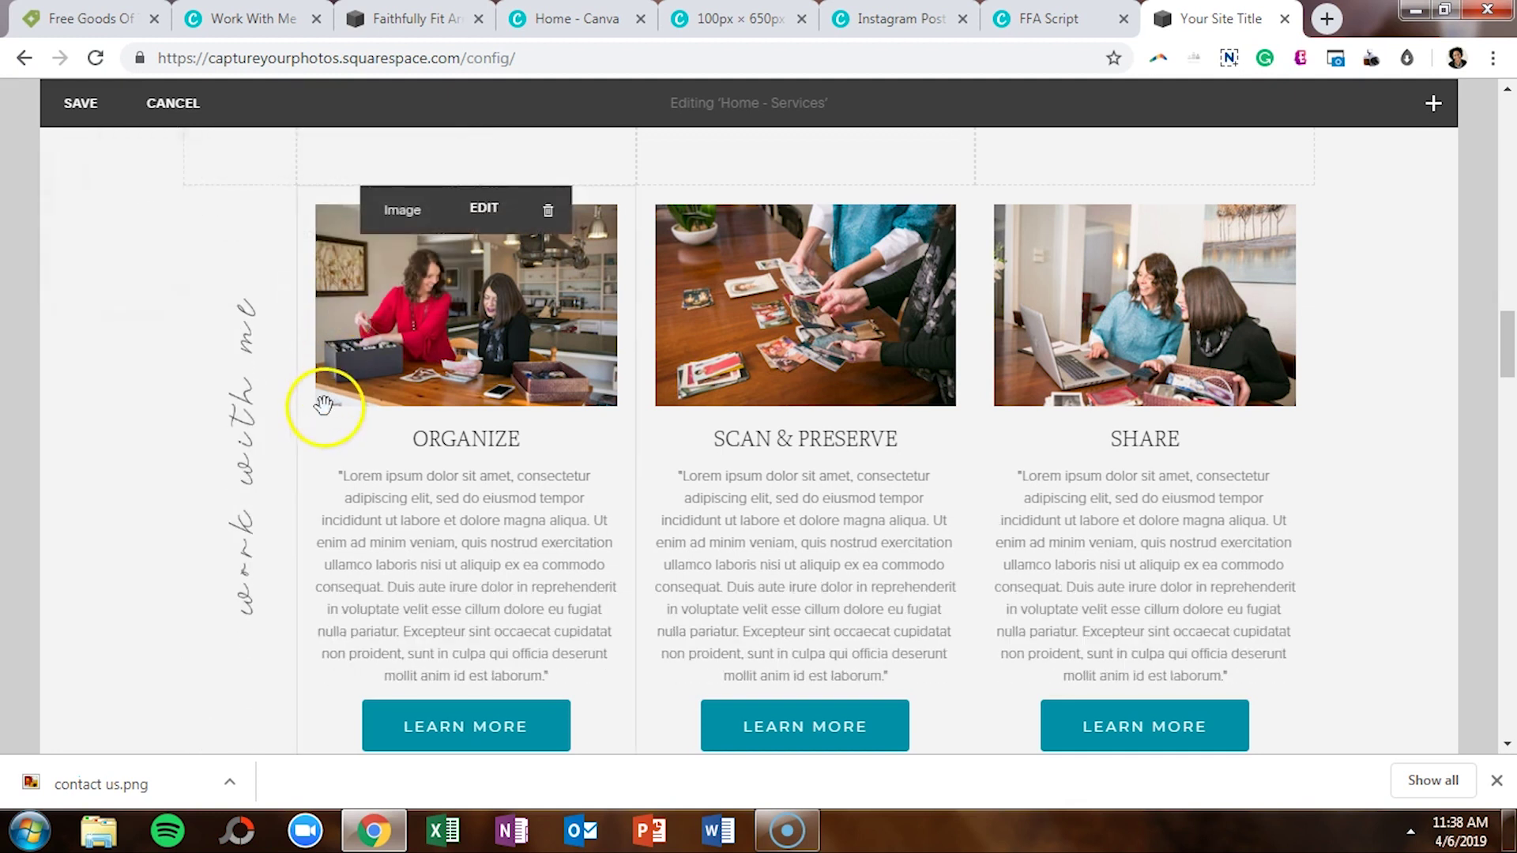
click(82, 108)
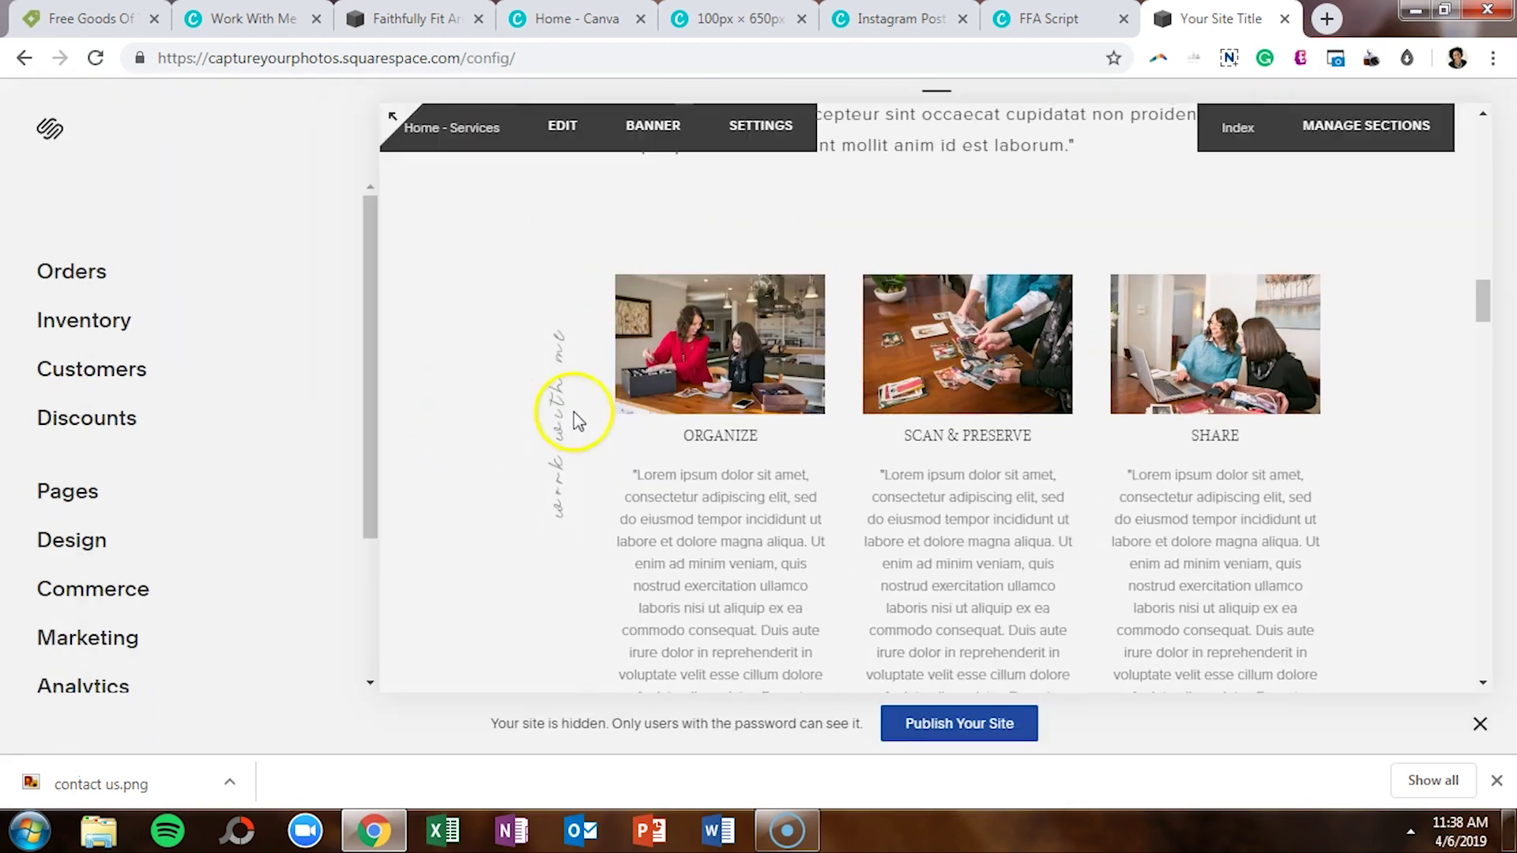
Step: Examine the "my mission" image in the Faithfully Fit Army site's Home - Mission section and the free goods on Creative Market
click(402, 17)
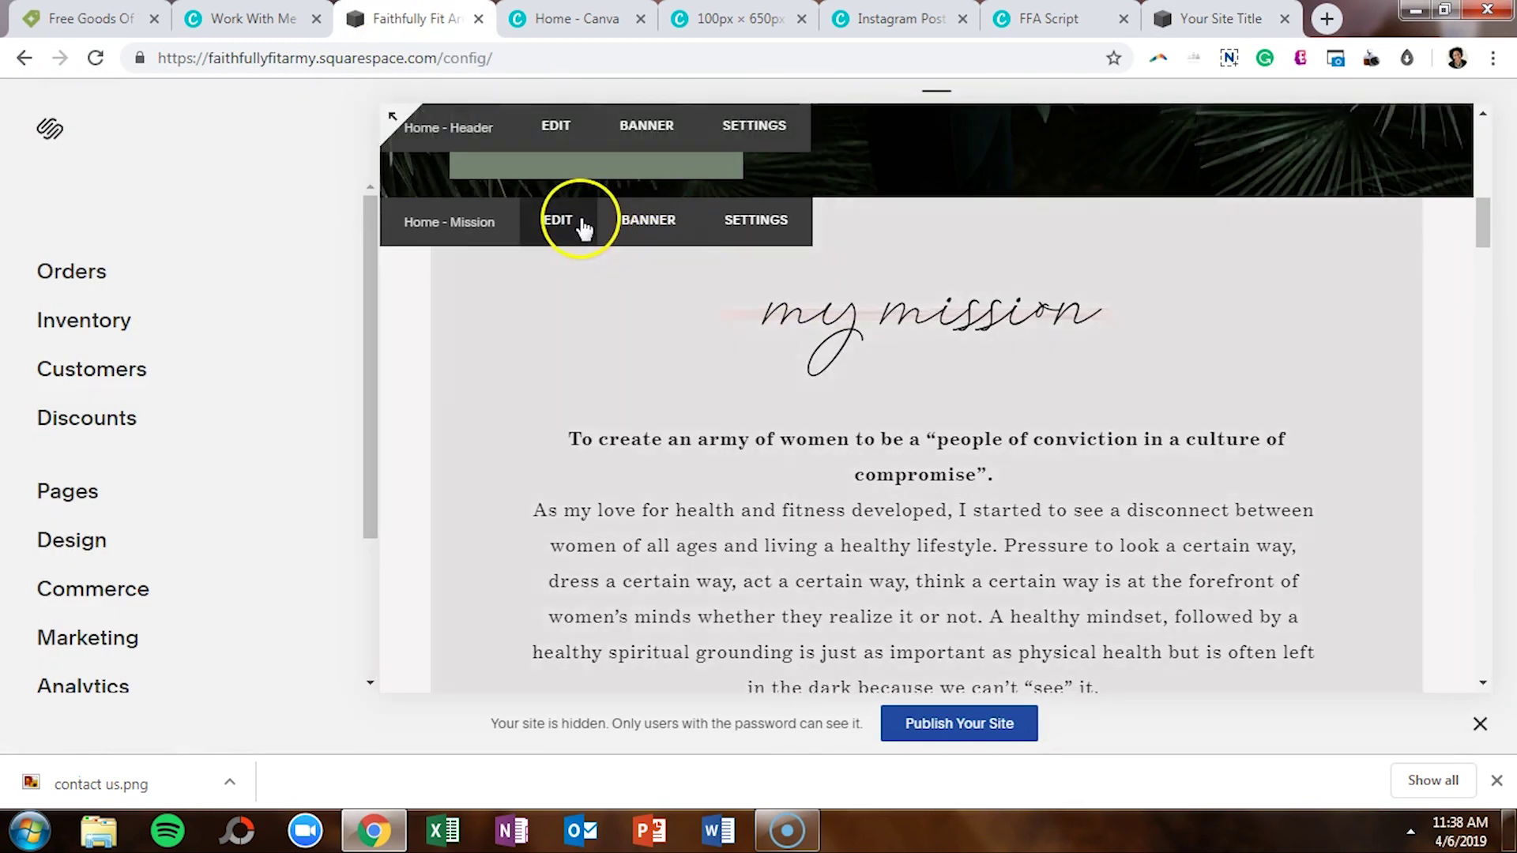
click(583, 229)
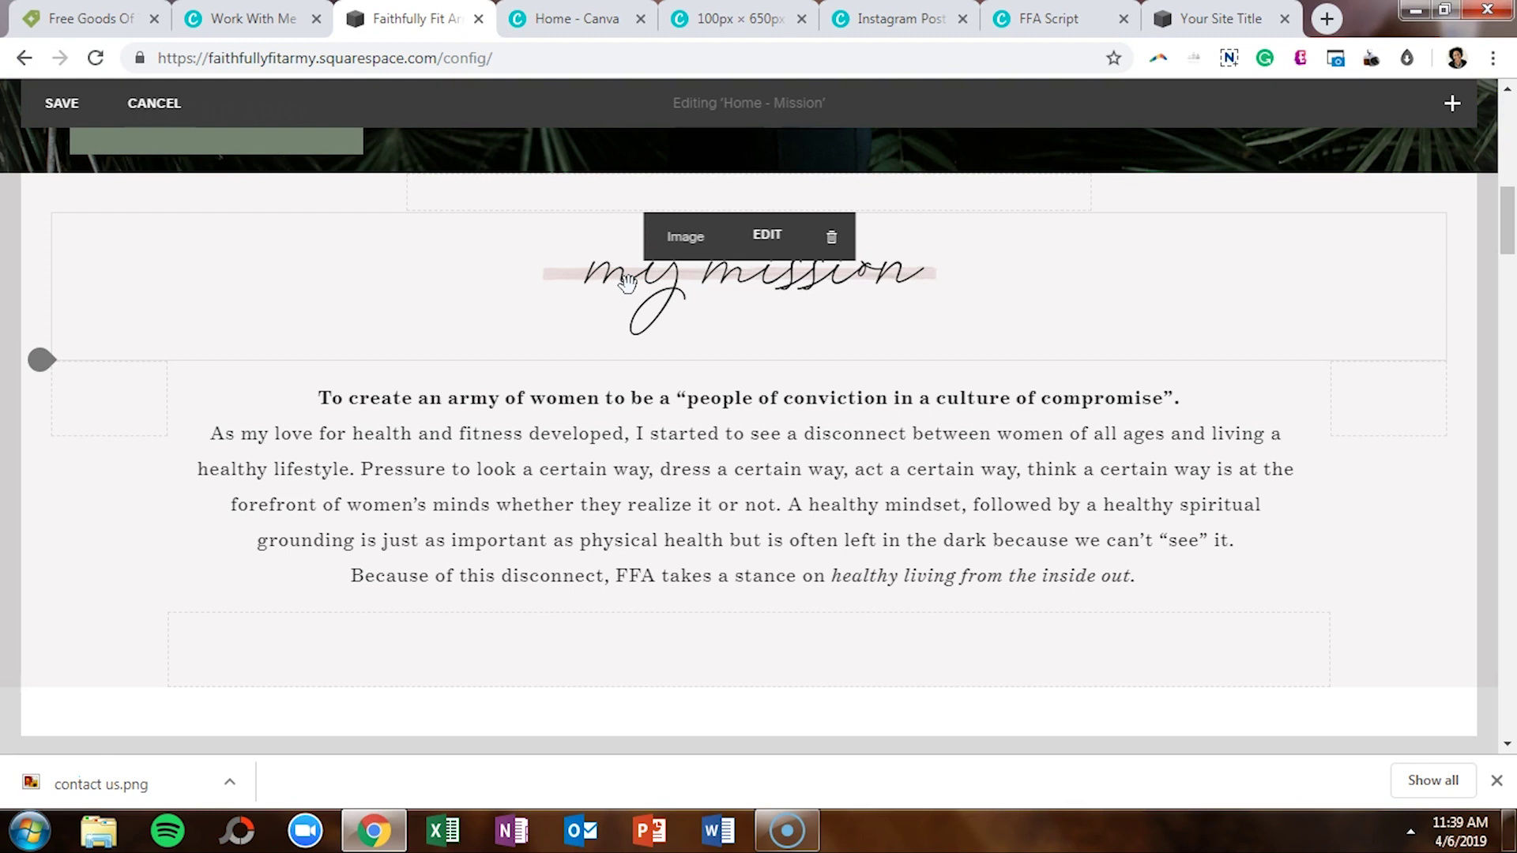
click(1018, 45)
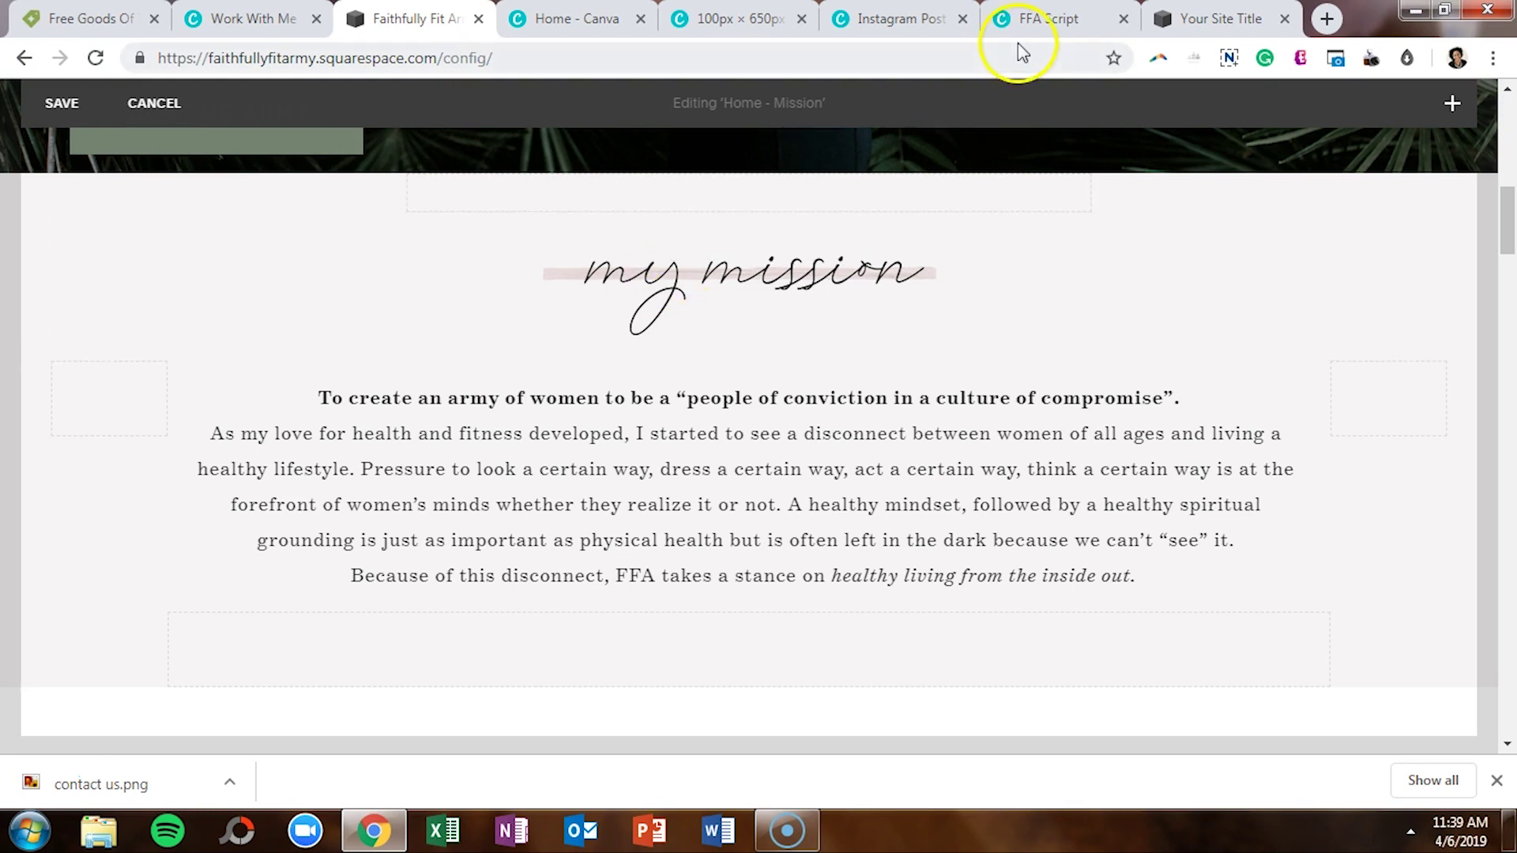
click(71, 19)
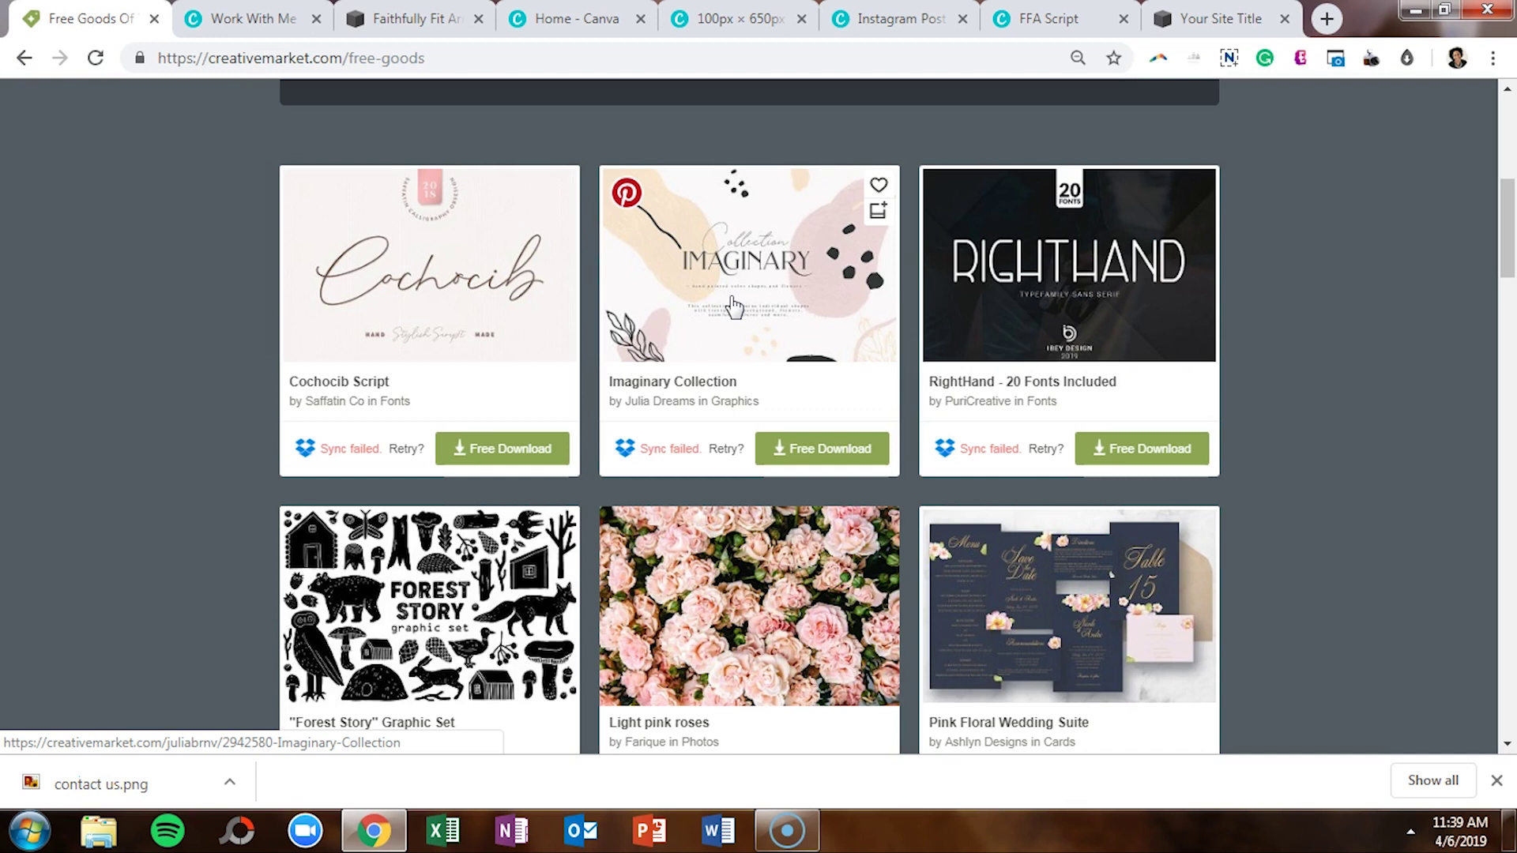
Step: In the FFA Script Canva design, move the "my mission" text off the pink brush stroke and select the stroke
click(1027, 18)
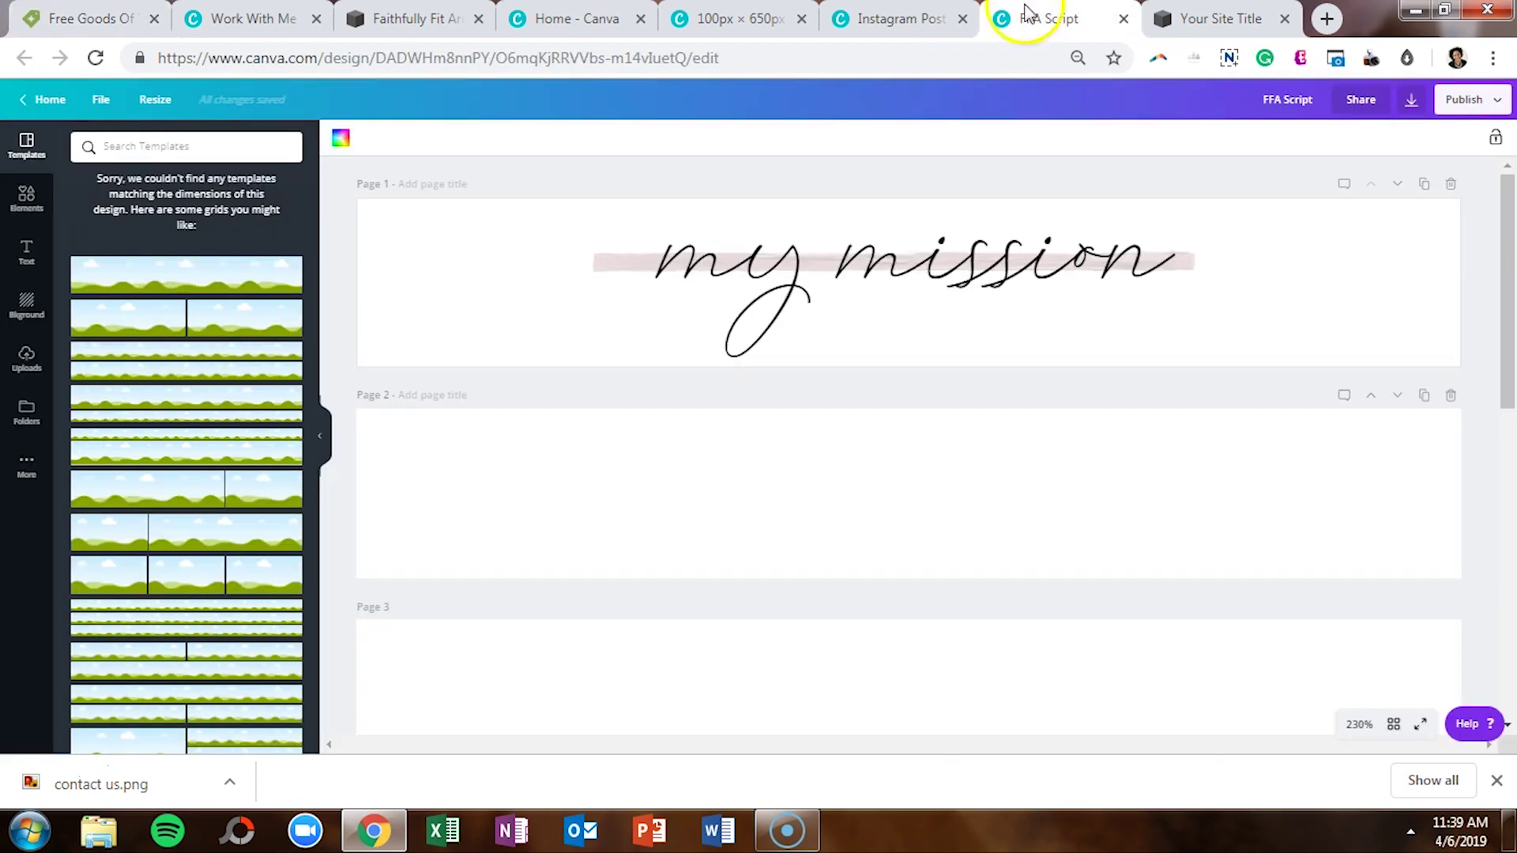
click(908, 294)
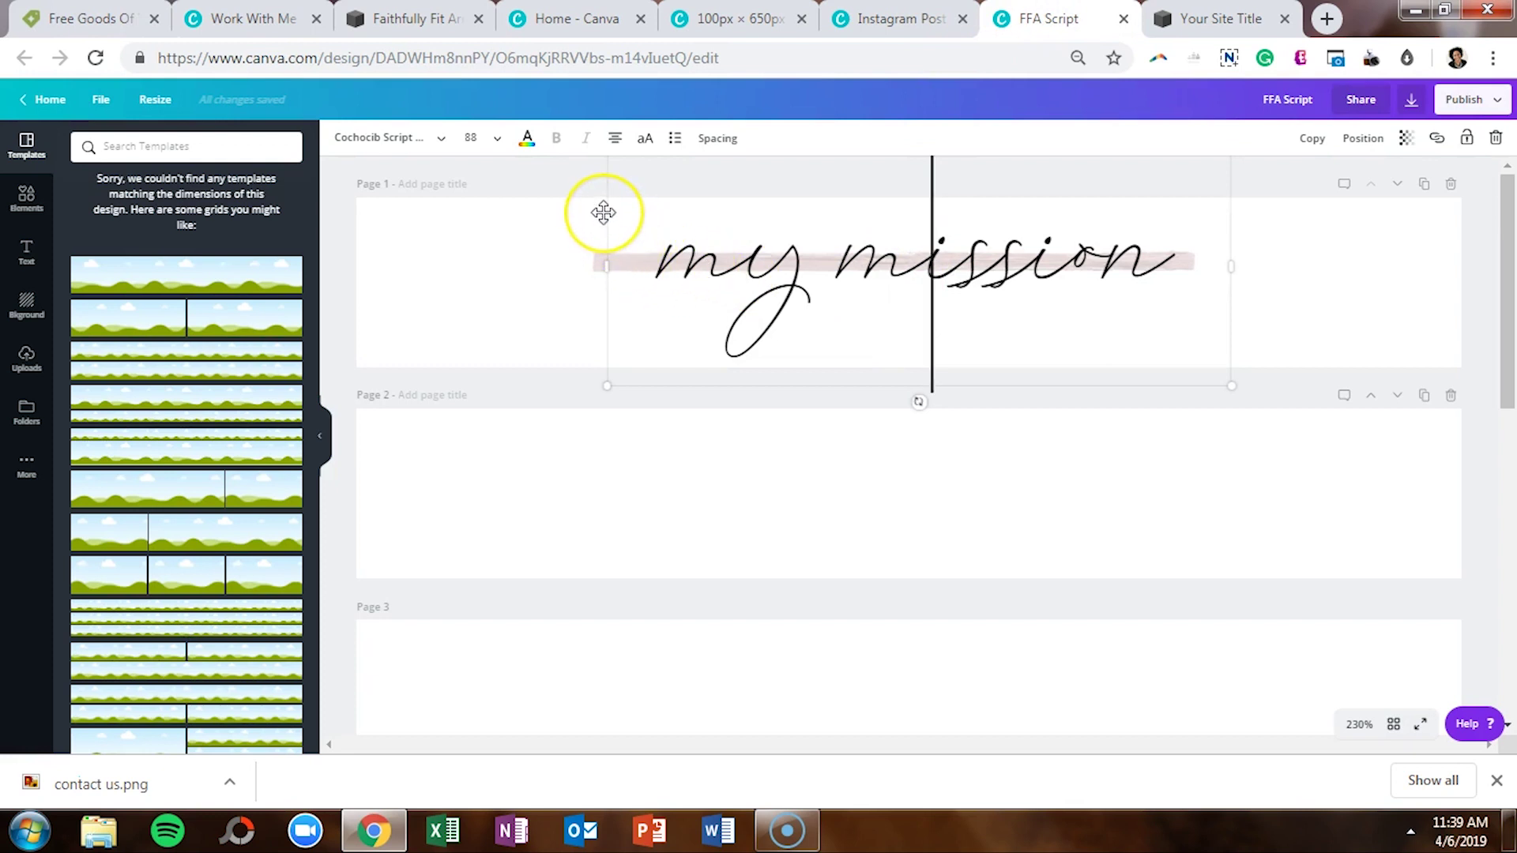
mouse_move(603, 212)
mouse_down()
mouse_move(751, 285)
mouse_move(785, 271)
mouse_up()
click(680, 267)
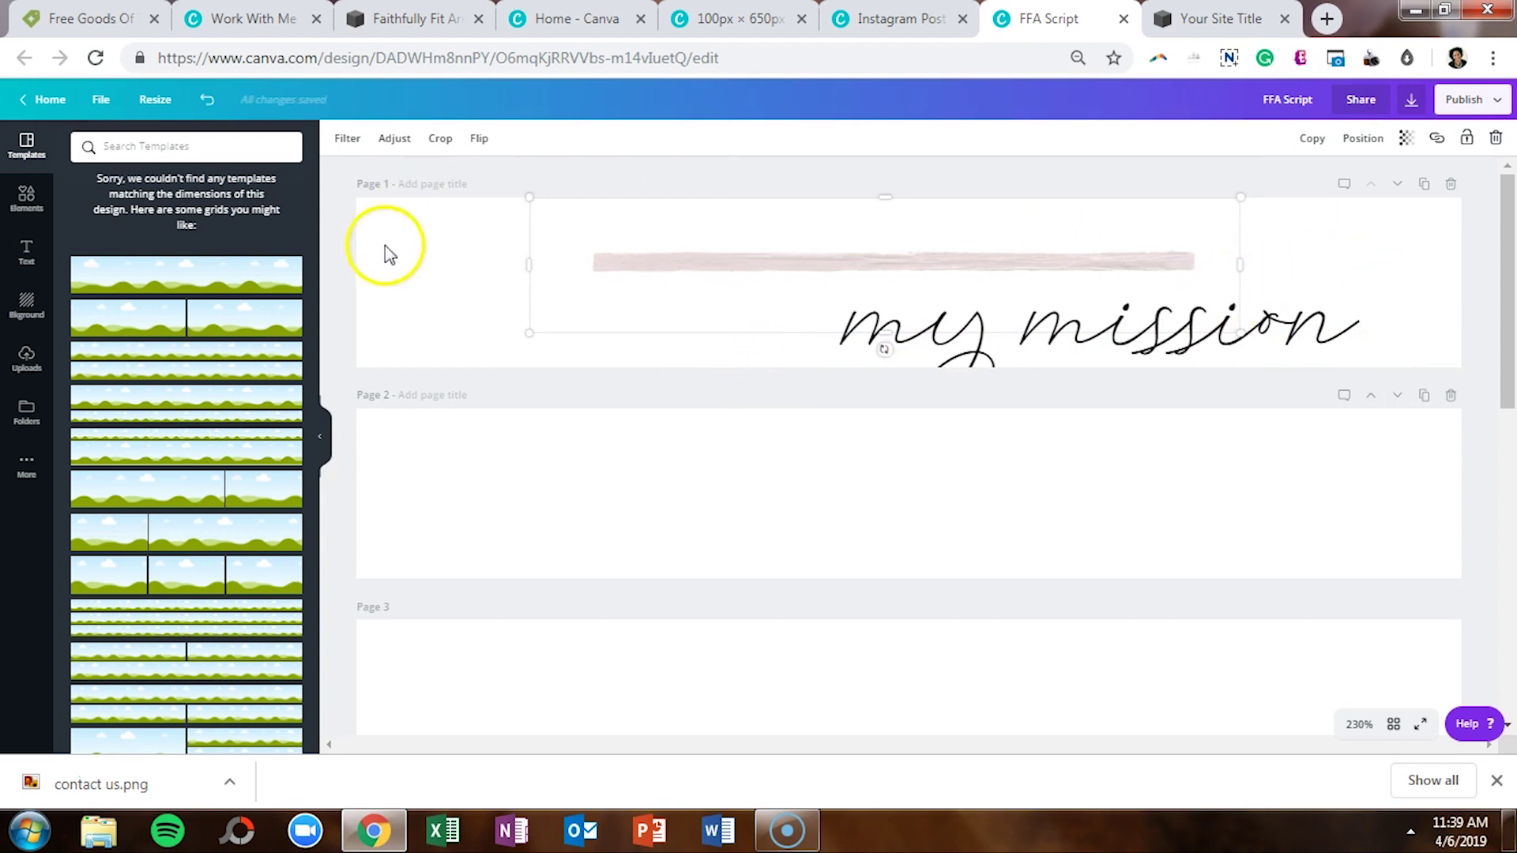
Step: Move the "my mission" text on page 1 back over the pink brush stroke and deselect it
click(441, 286)
mouse_move(1168, 339)
mouse_down()
mouse_move(964, 311)
mouse_move(970, 271)
mouse_up()
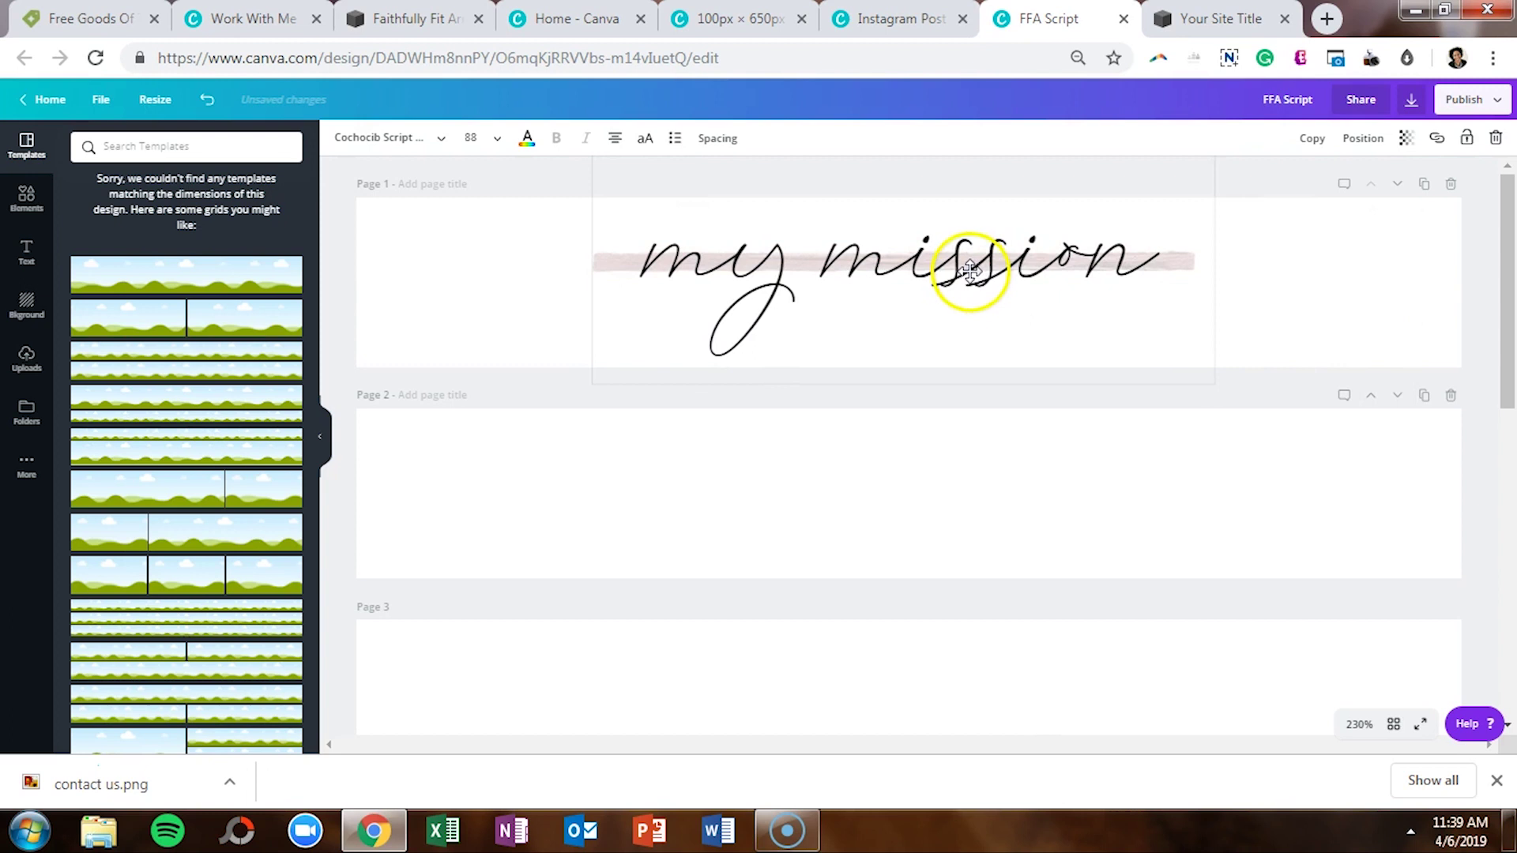
click(1320, 323)
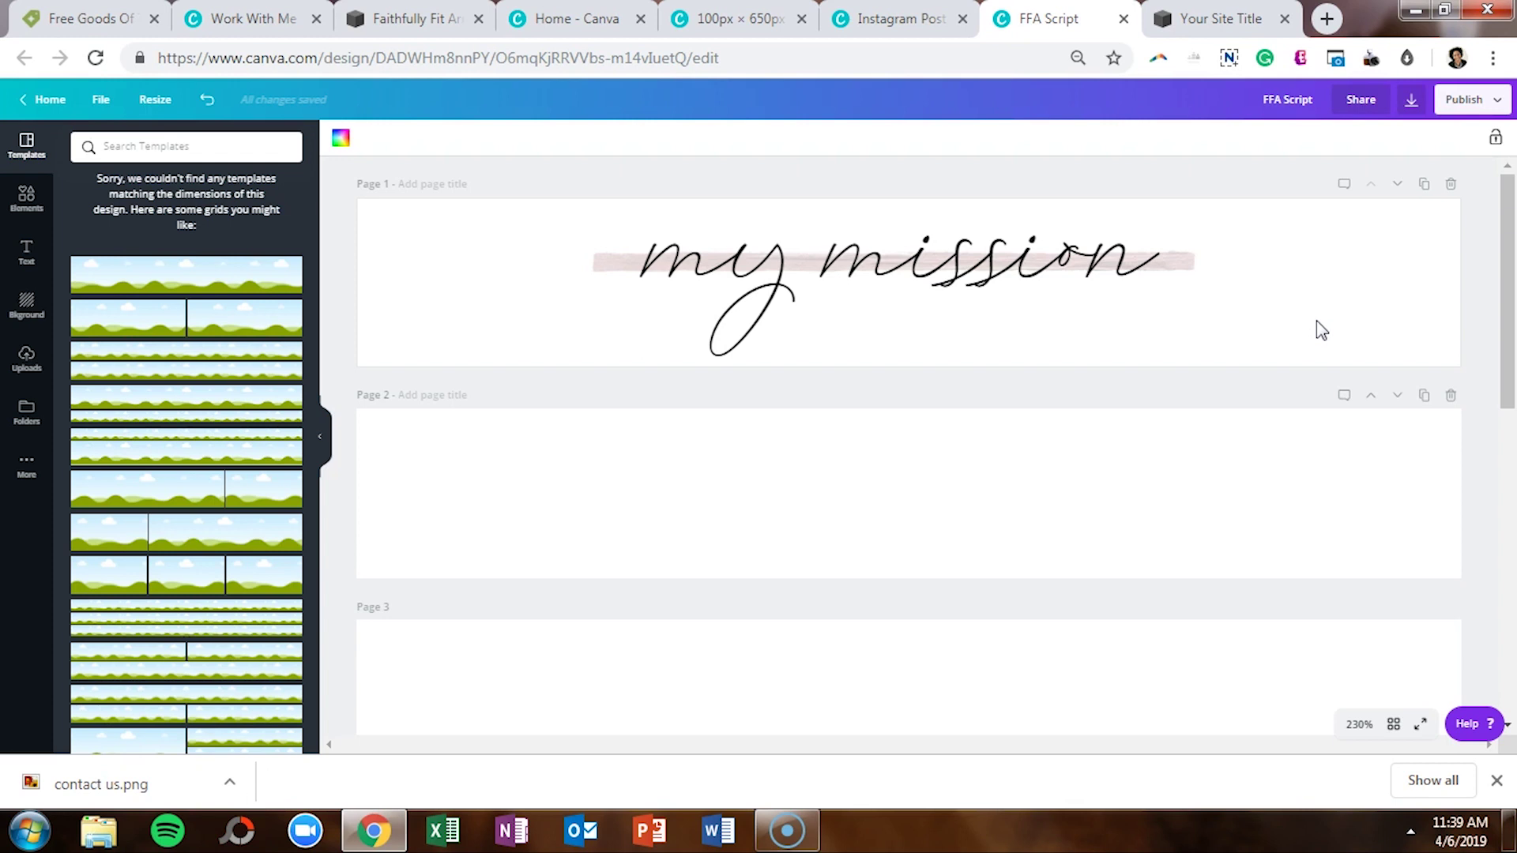
Step: Open the Eye for Ebony shop on Creative Market from the account options and look through its stock photo bundles
click(87, 18)
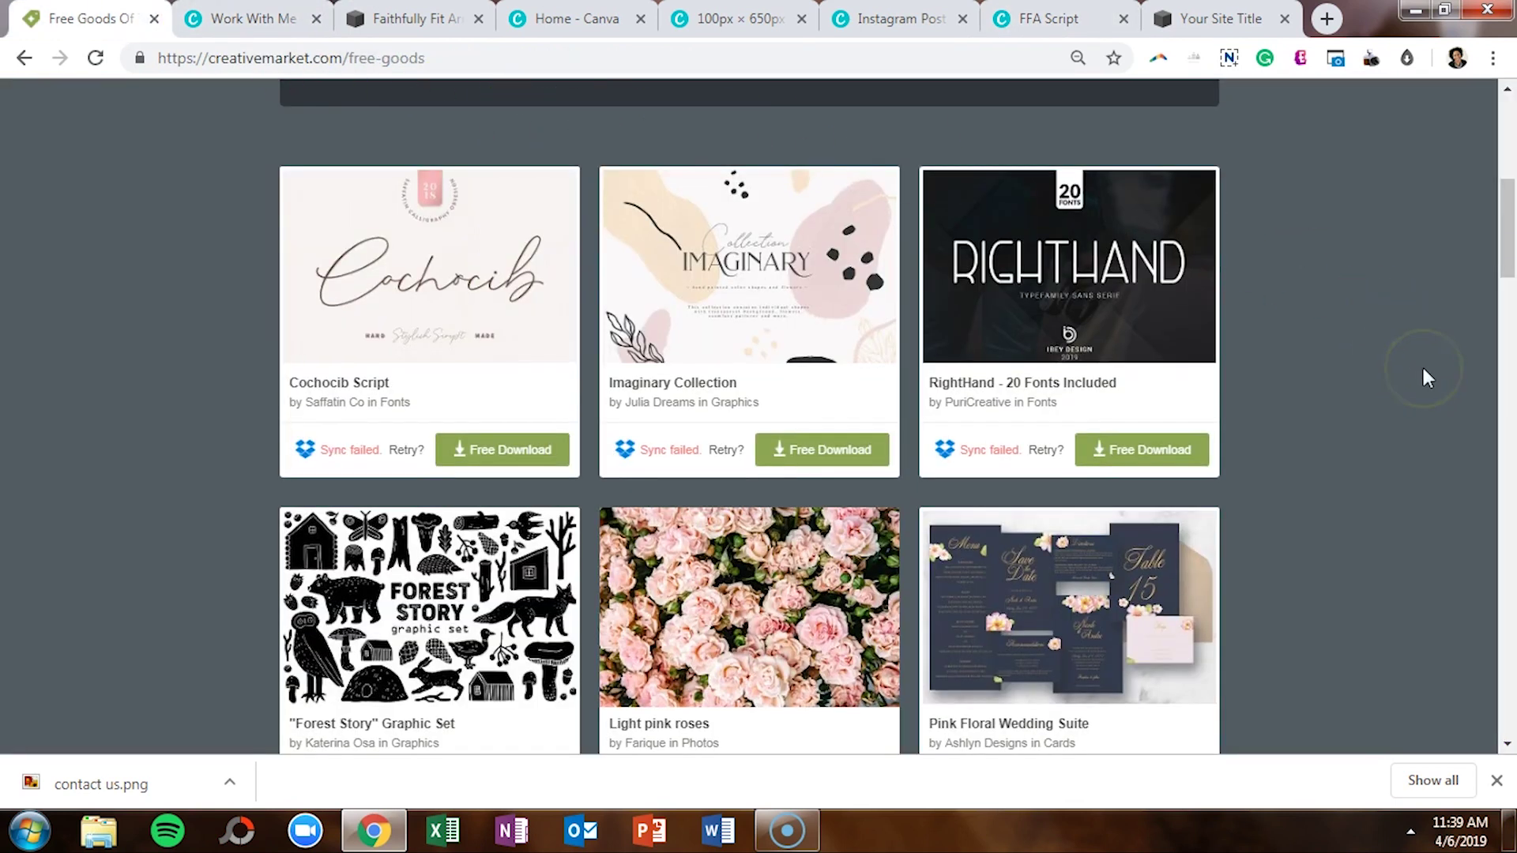
scroll(1422, 365, up, 5)
scroll(1427, 378, up, 1)
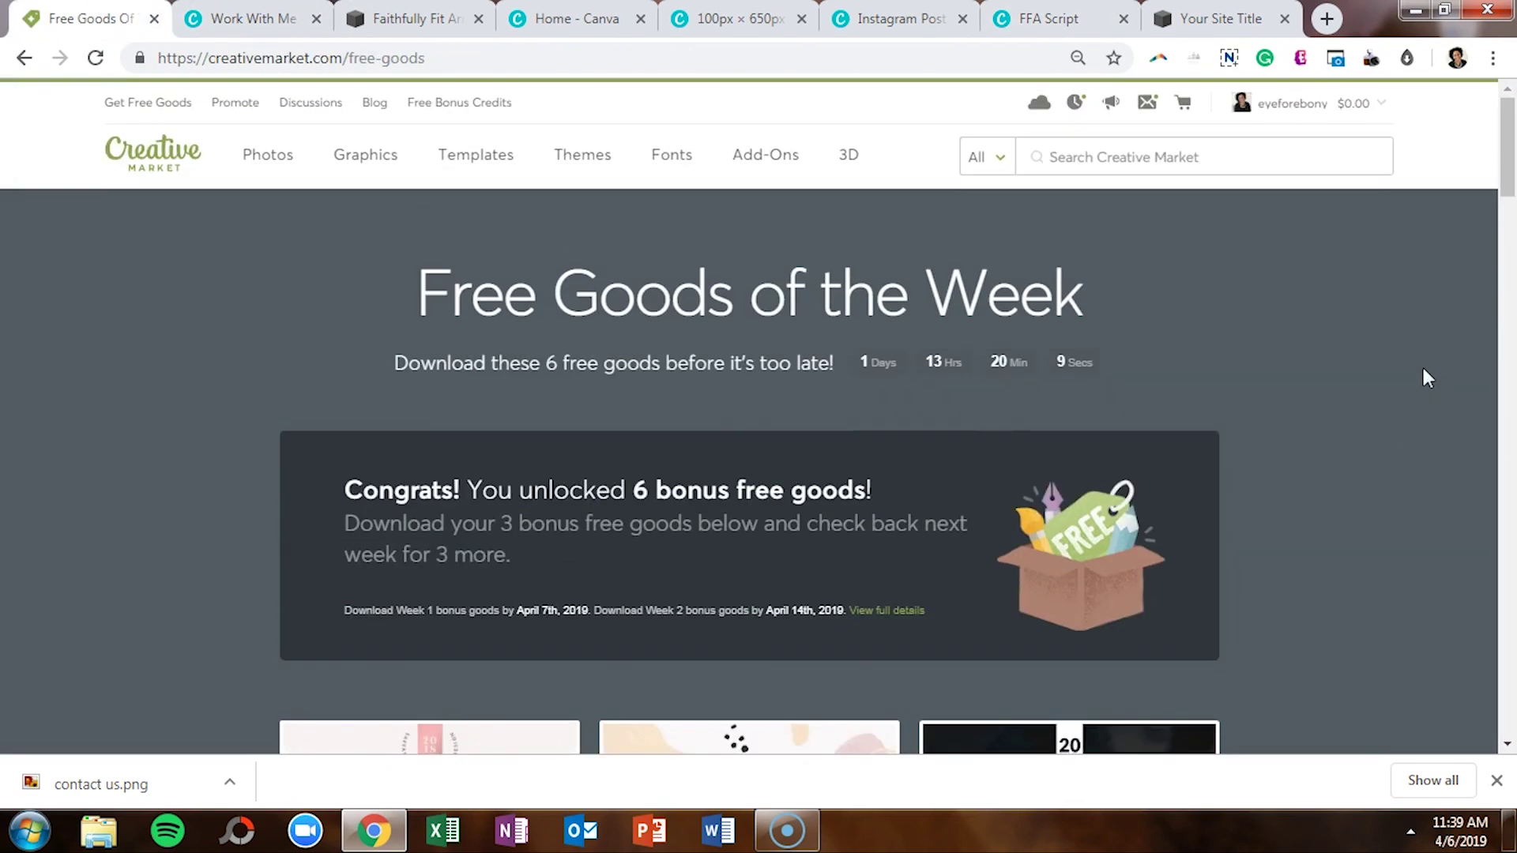
click(1314, 116)
click(1270, 146)
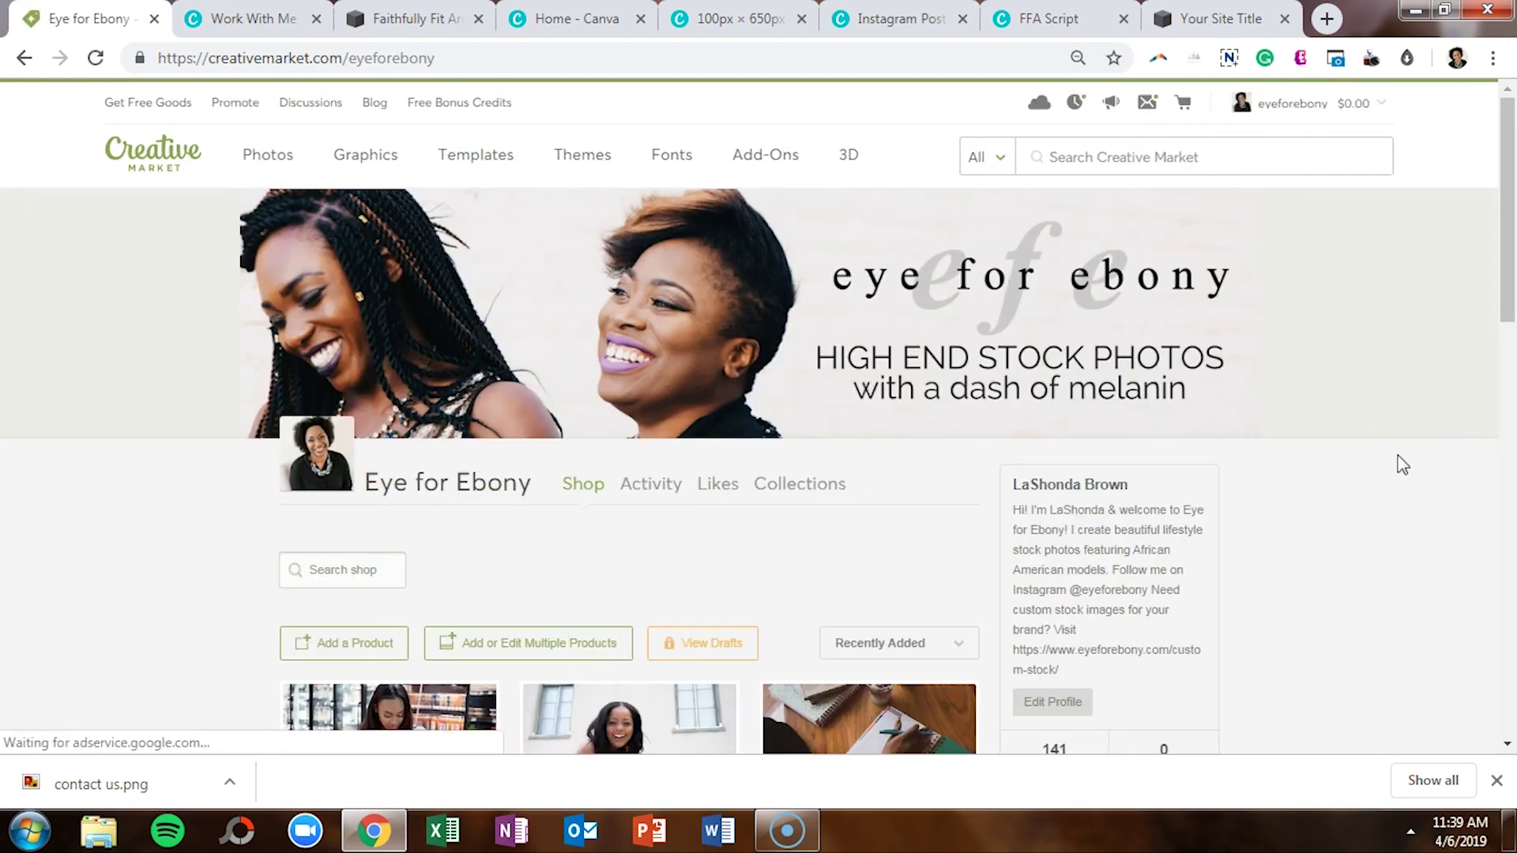
scroll(1402, 465, down, 8)
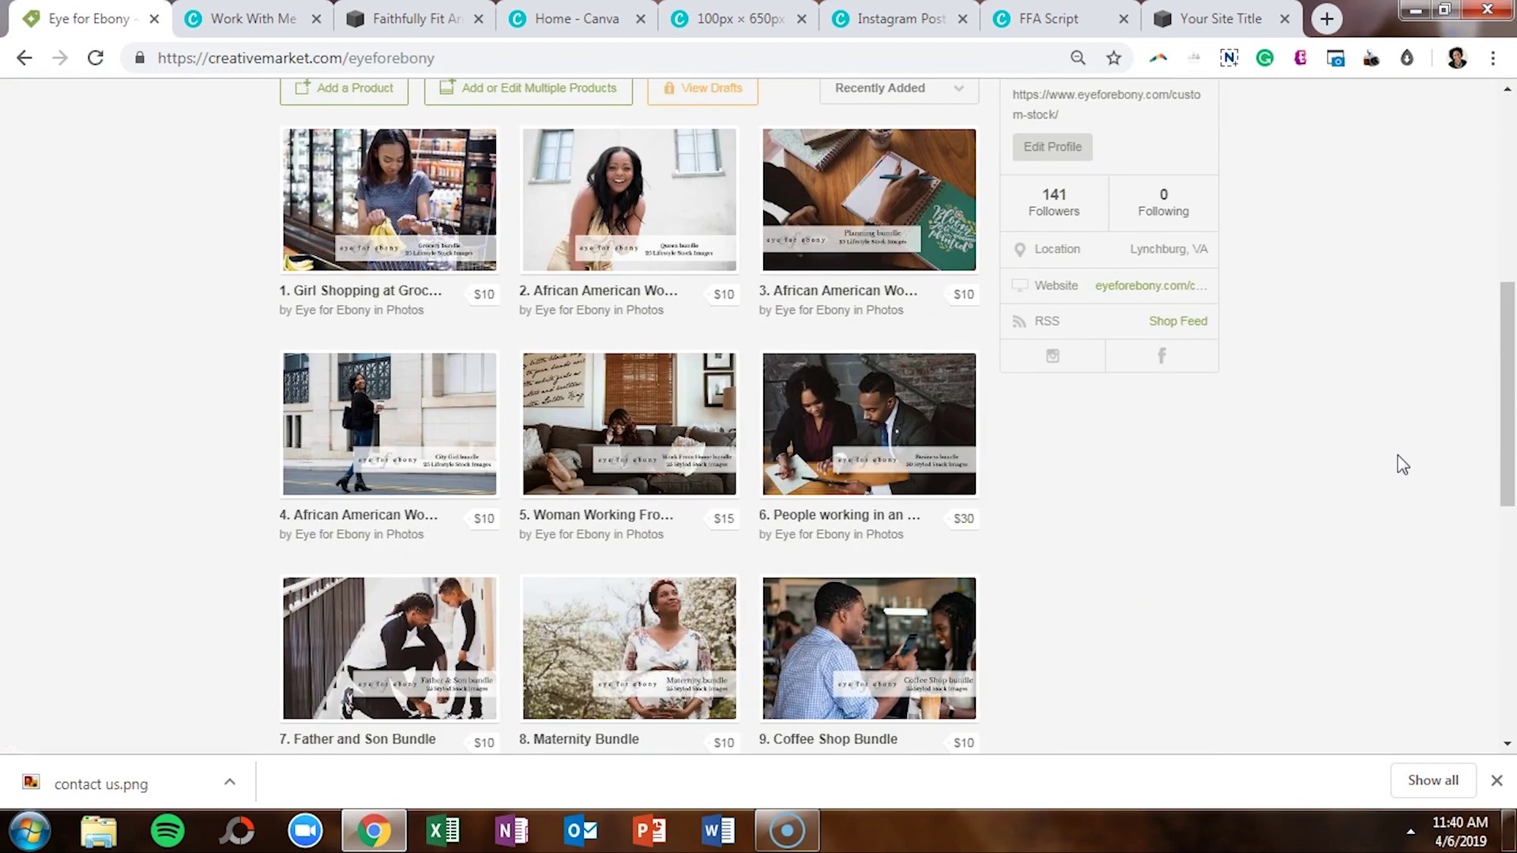
scroll(1402, 465, down, 3)
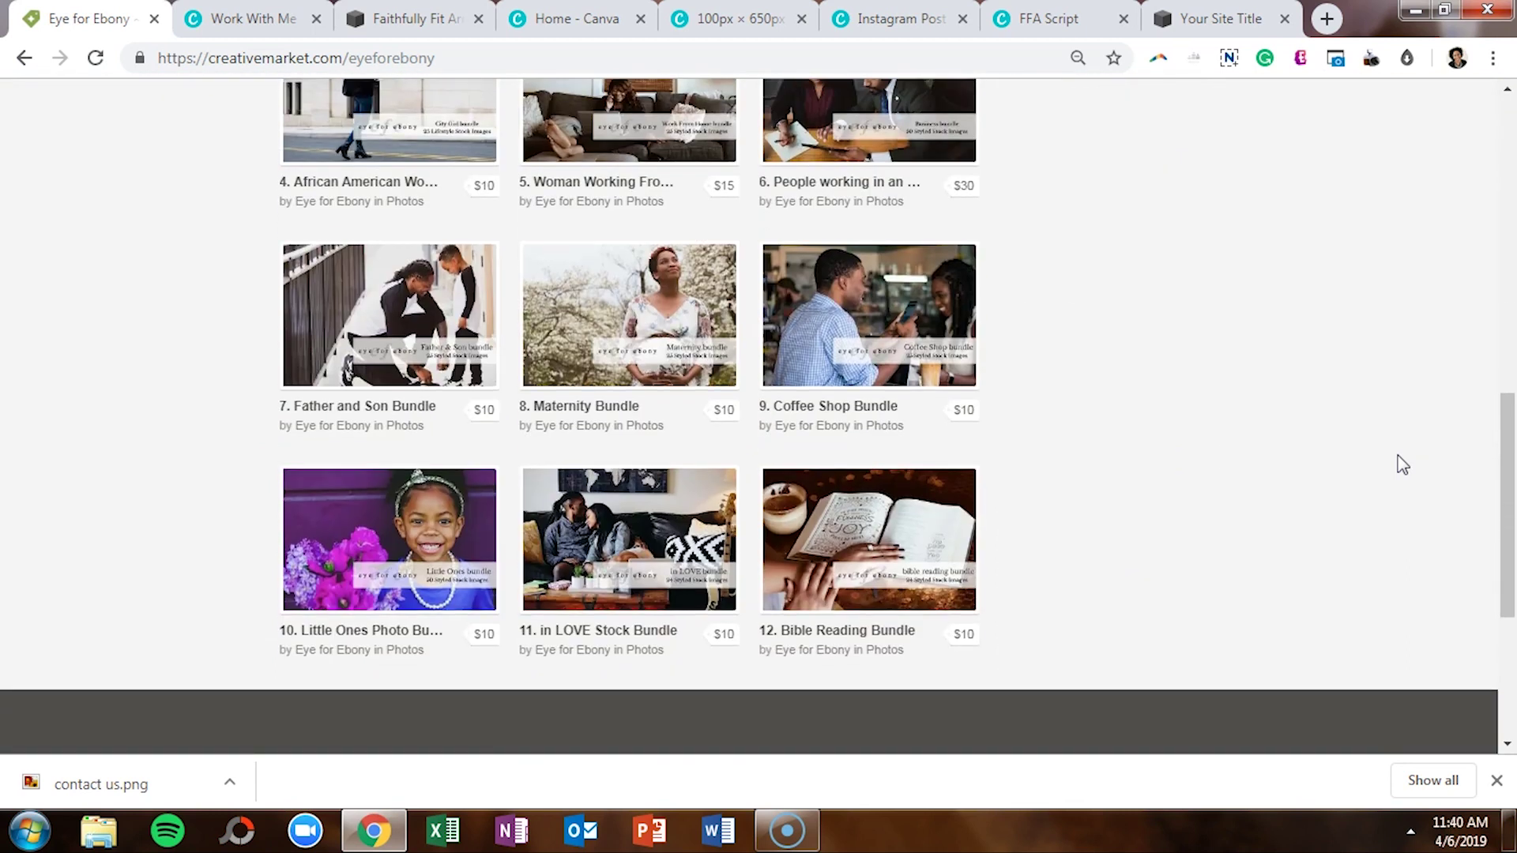